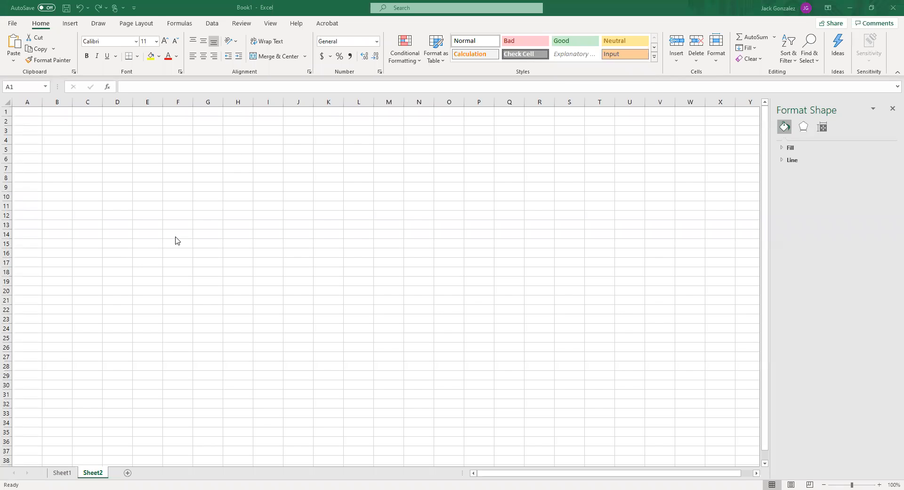
# Insert a Scatter chart based on the empty range D4:D16
pyautogui.click(160, 224)
pyautogui.click(136, 186)
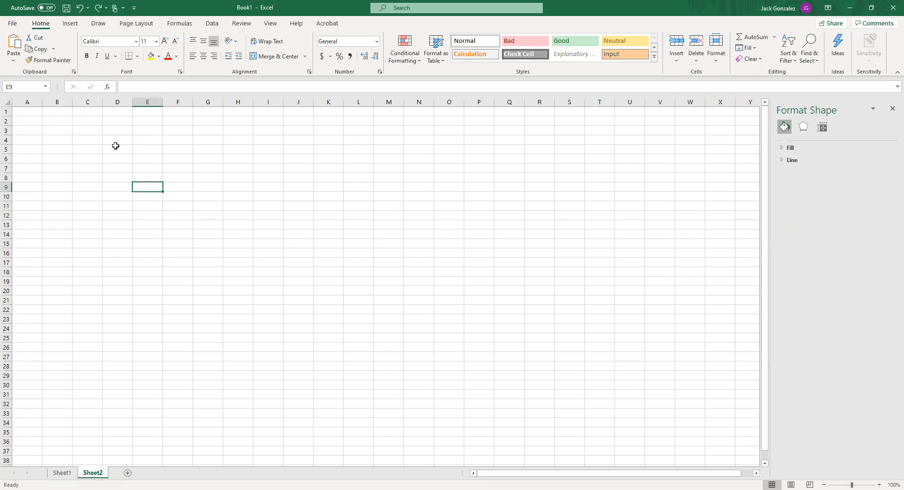
pyautogui.moveTo(116, 140); pyautogui.dragTo(120, 254)
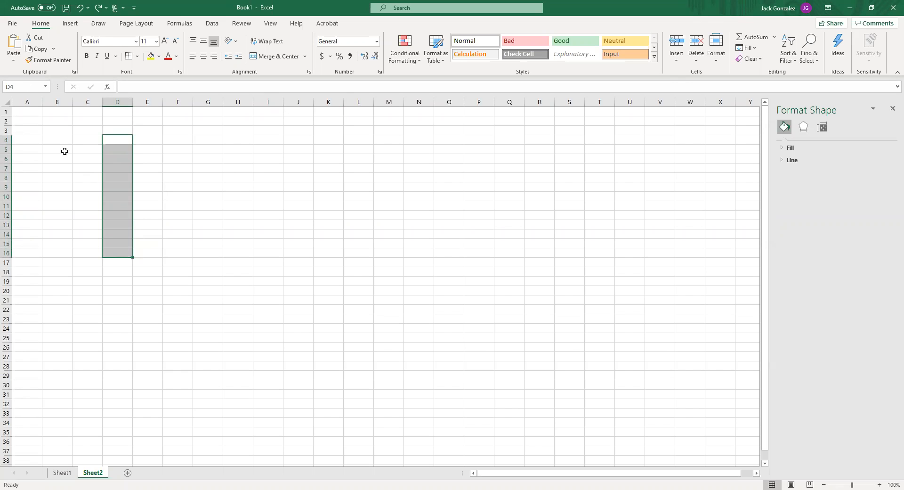
pyautogui.click(138, 24)
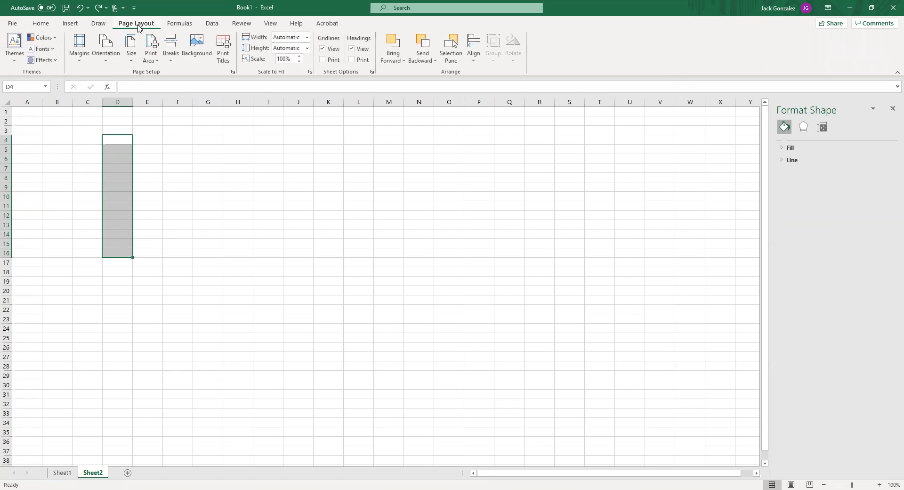
pyautogui.click(99, 26)
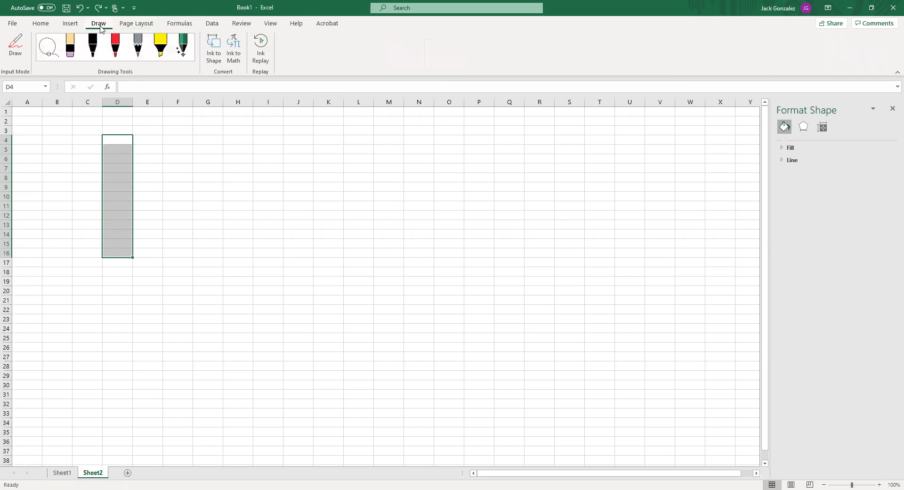
pyautogui.click(65, 27)
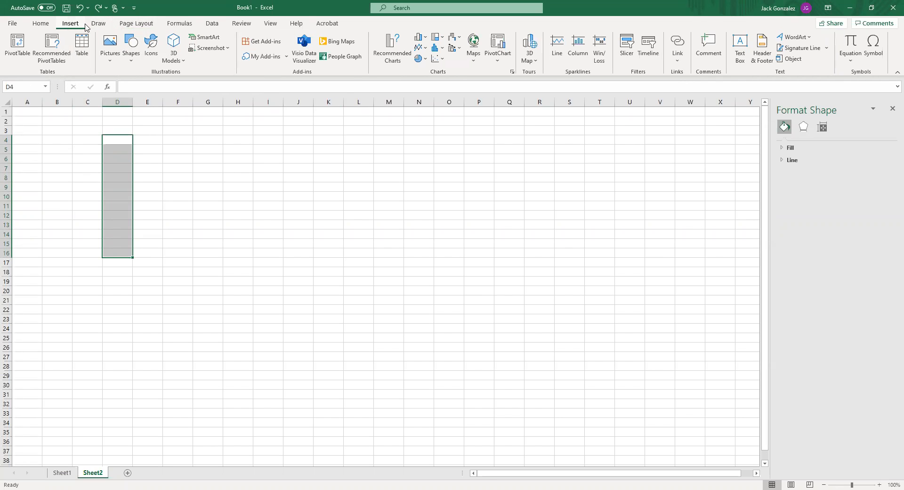
pyautogui.click(443, 63)
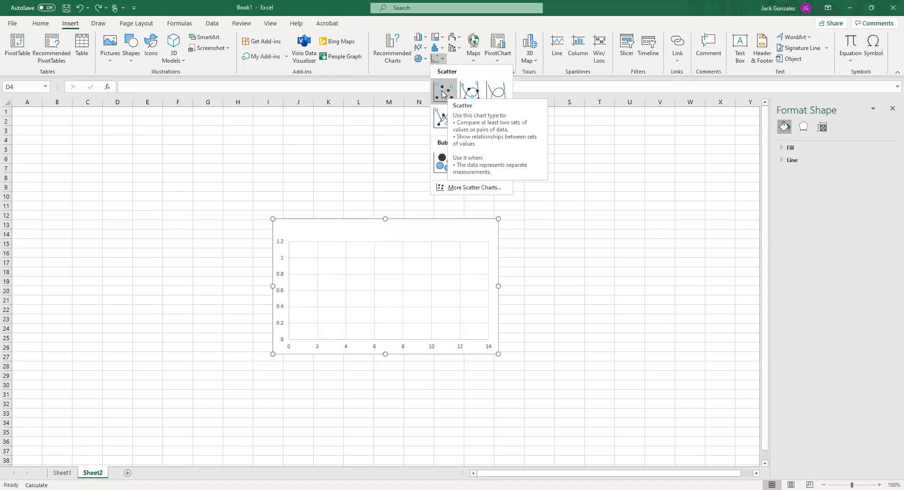
pyautogui.click(443, 94)
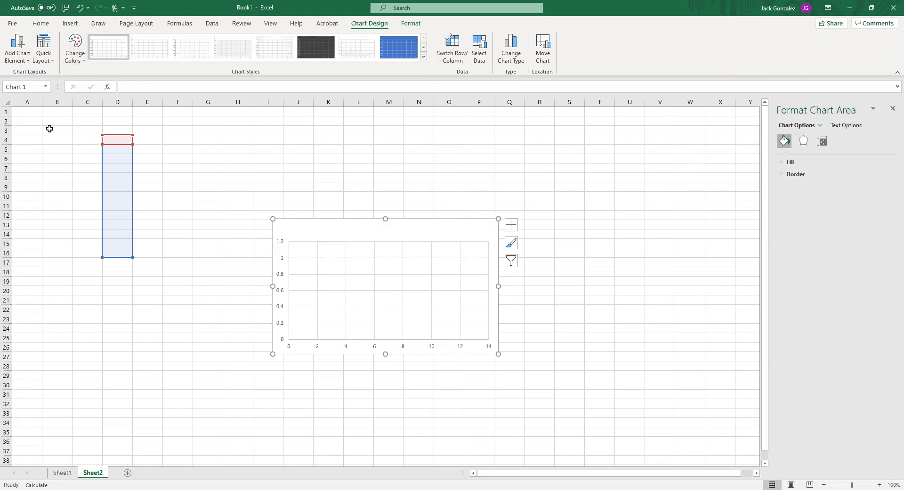
# Apply quick Layout 1 to the scatter chart so it includes titles for both axes
pyautogui.click(44, 48)
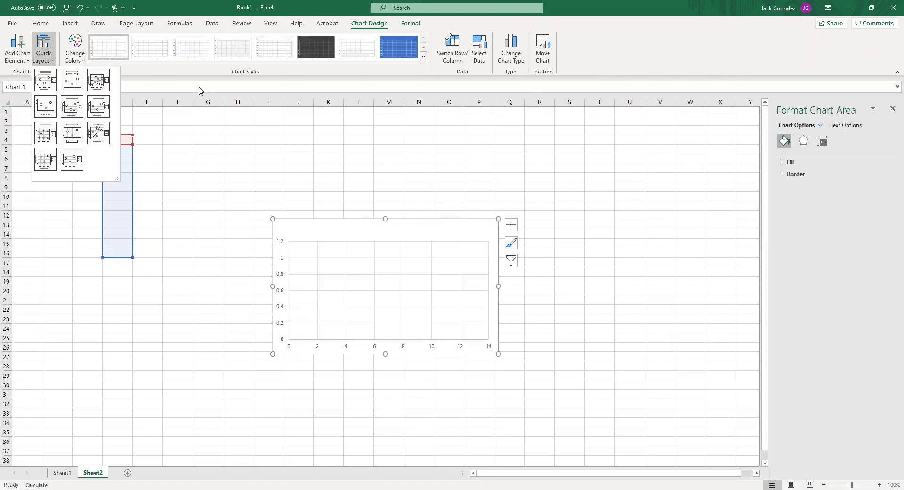
pyautogui.click(44, 55)
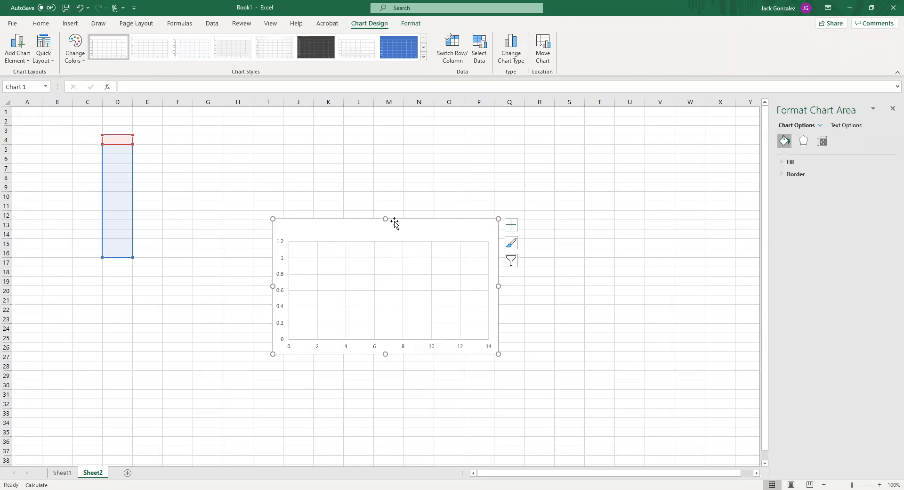
pyautogui.click(51, 64)
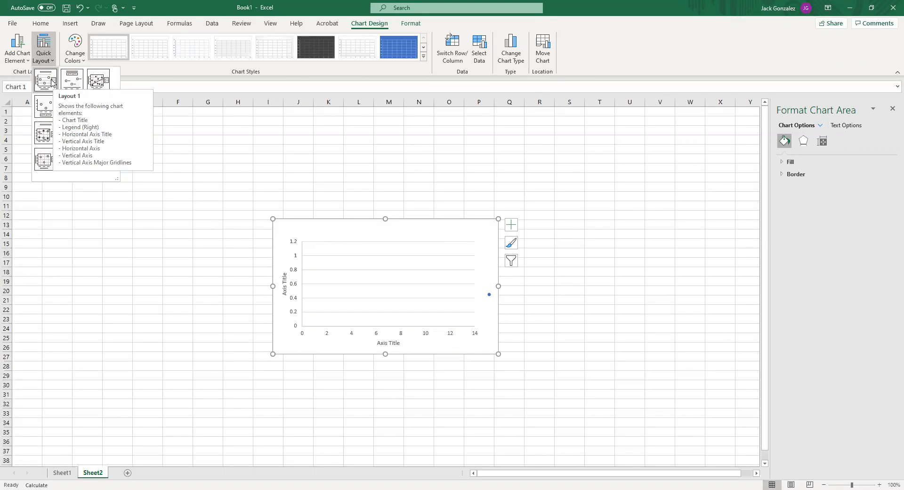
pyautogui.click(51, 82)
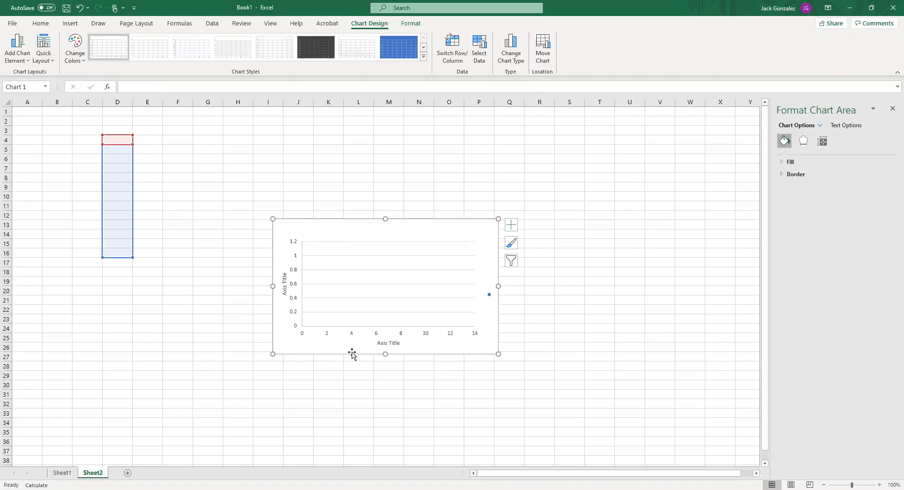
# Replace the chart's horizontal axis title with "Time (t)"
pyautogui.click(392, 345)
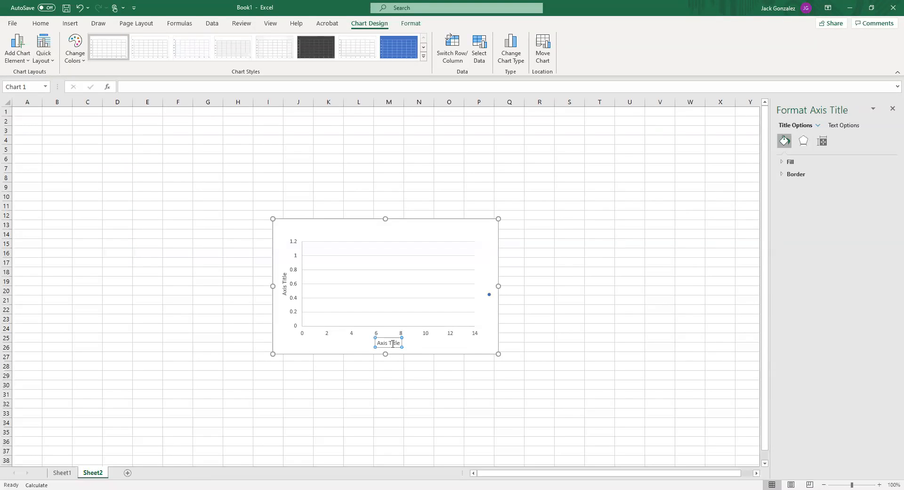
pyautogui.click(400, 343)
pyautogui.moveTo(399, 342); pyautogui.dragTo(385, 343)
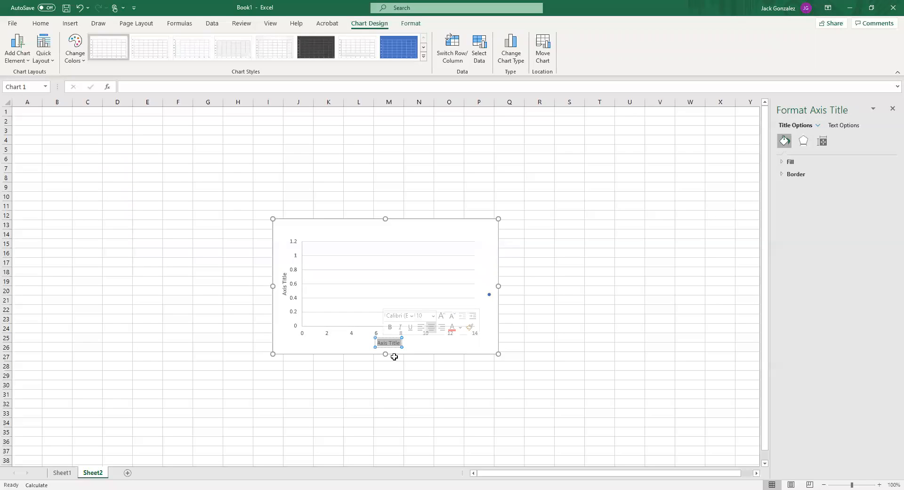
pyautogui.write('Time (t)')
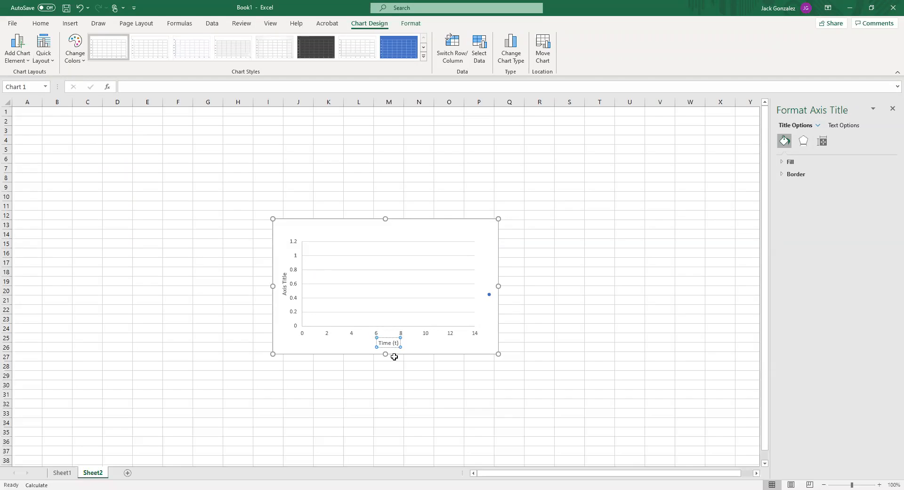
# Replace the chart's vertical axis title with "Height s(t)"
pyautogui.click(285, 284)
pyautogui.tripleClick(285, 282)
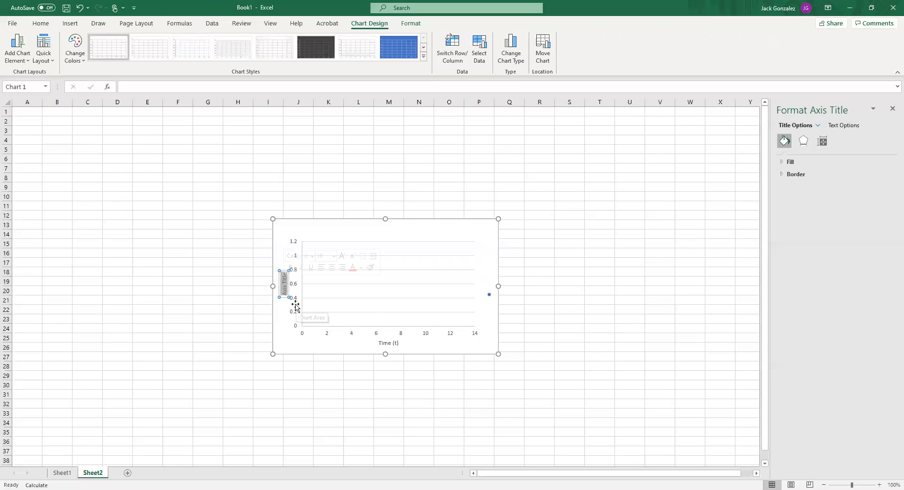
pyautogui.write('Height')
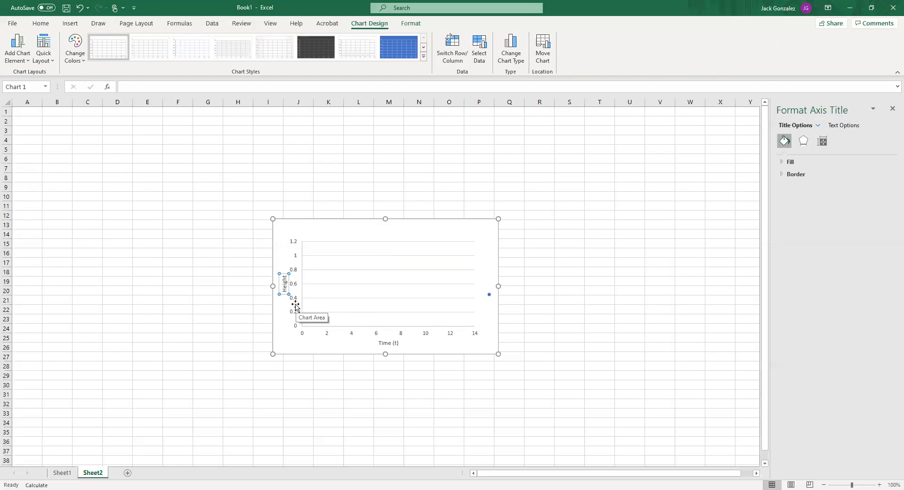
pyautogui.write(' s(t)')
pyautogui.press('Return')
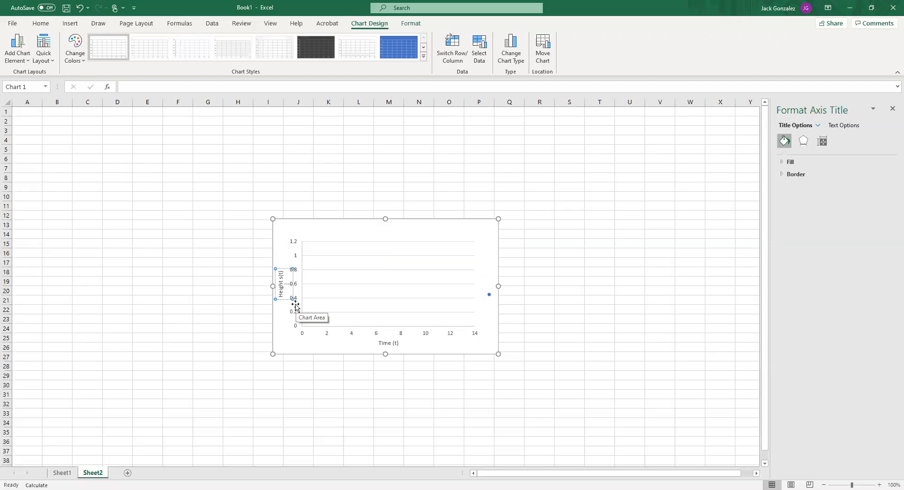
# Enter the equation s(t)=t^2+5t as text in cell G4
pyautogui.click(202, 140)
pyautogui.click(201, 132)
pyautogui.click(296, 147)
pyautogui.click(257, 141)
pyautogui.click(214, 139)
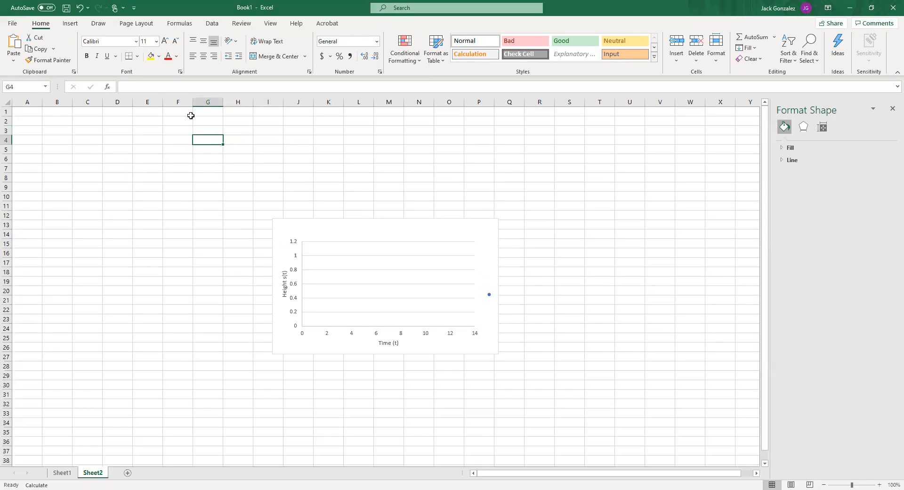
pyautogui.write('s(t)=t^2+5t')
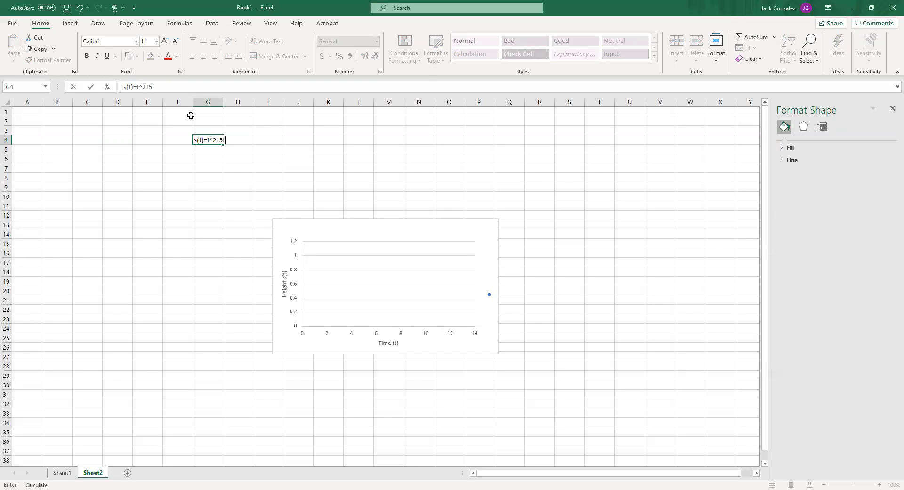
pyautogui.press('Return')
# Clear the equation from cell G4
pyautogui.click(214, 141)
pyautogui.press('Delete')
pyautogui.click(80, 217)
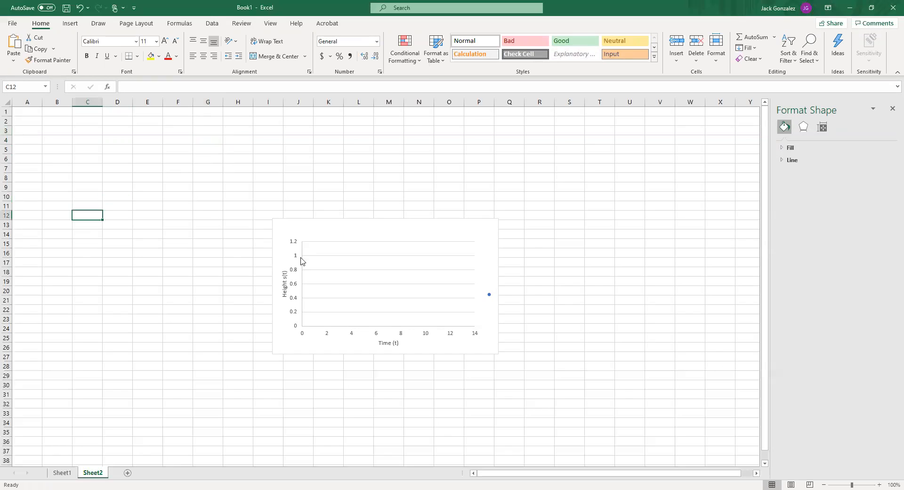
# Reapply quick Layout 1 to the scatter chart
pyautogui.click(380, 233)
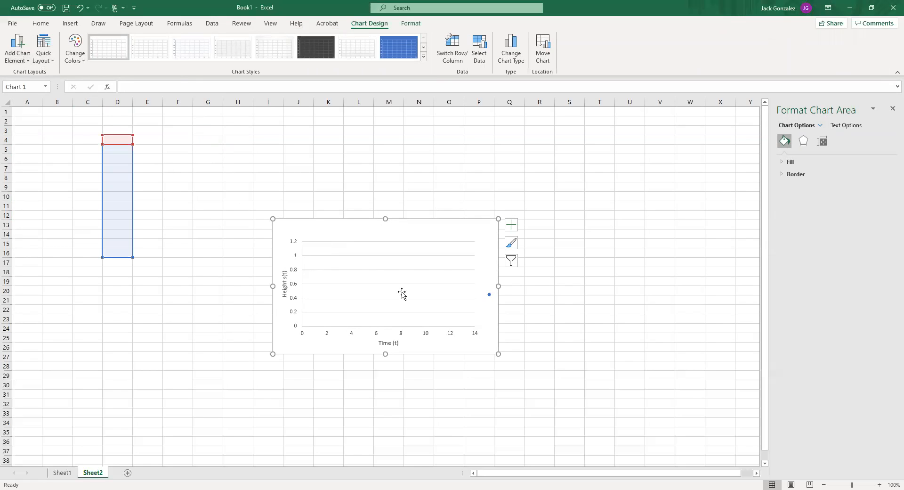
pyautogui.rightClick(386, 231)
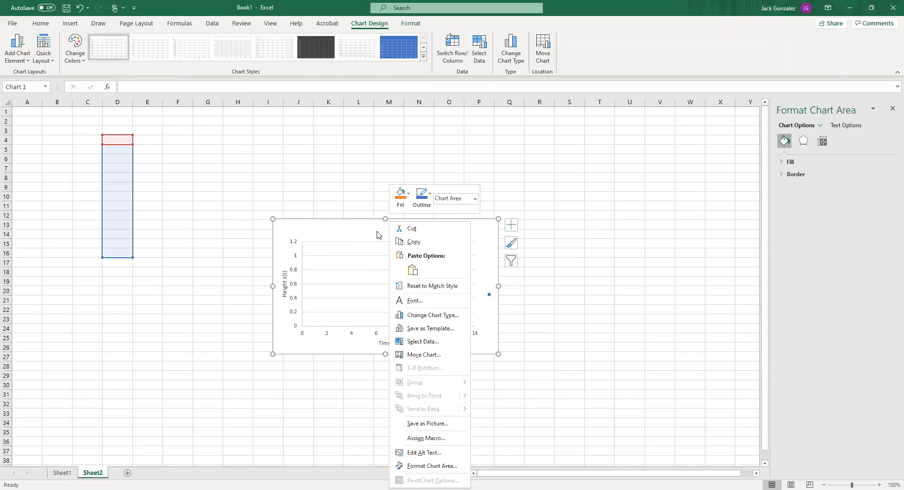
pyautogui.click(377, 231)
pyautogui.click(43, 42)
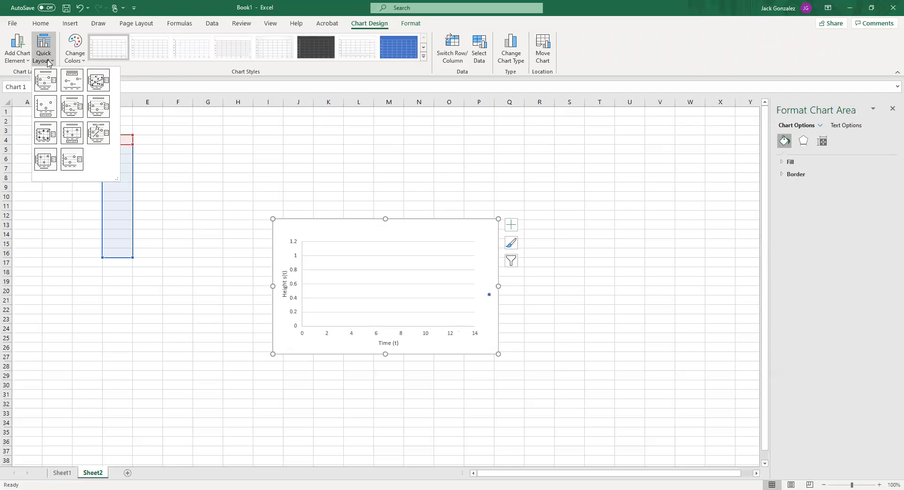
pyautogui.click(48, 76)
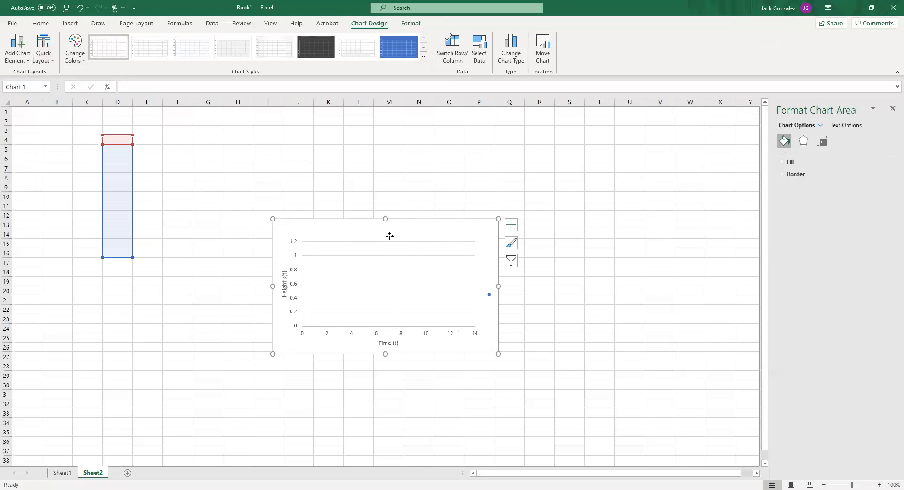
# Turn the chart's axis titles off and on again in the chart elements
pyautogui.click(514, 228)
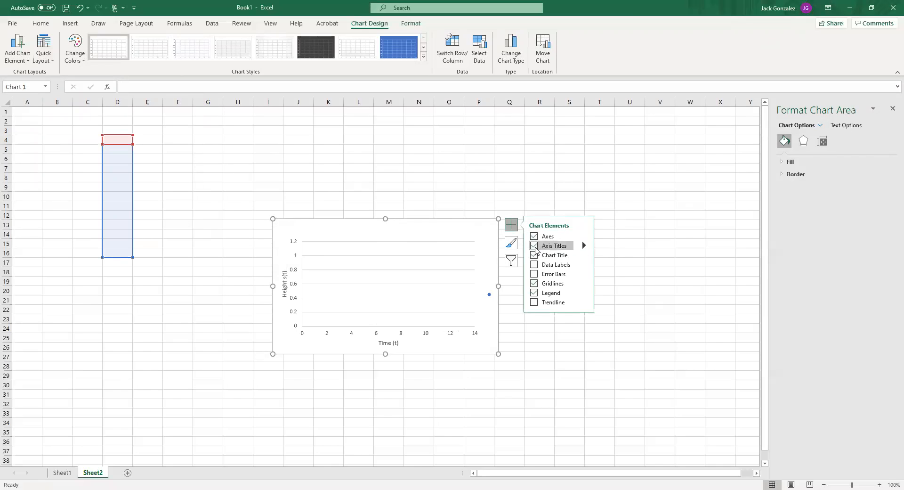
pyautogui.click(549, 248)
pyautogui.click(550, 249)
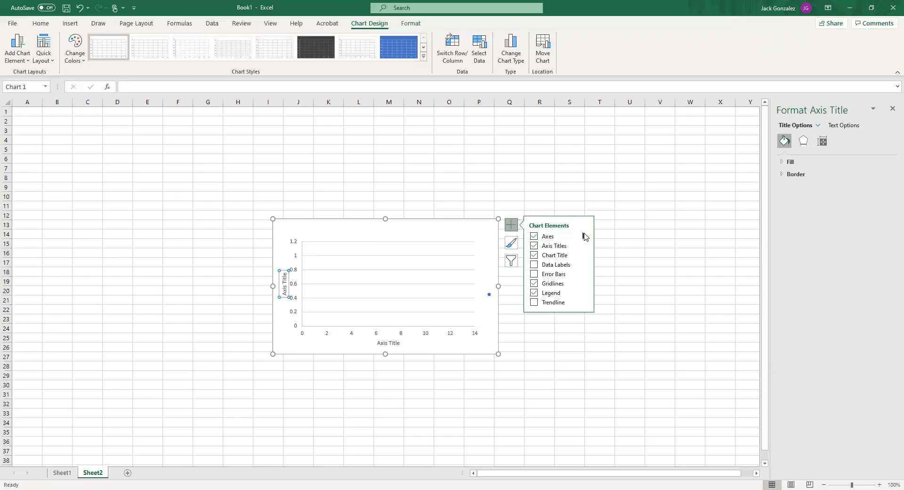
pyautogui.moveTo(584, 249)
pyautogui.click(616, 266)
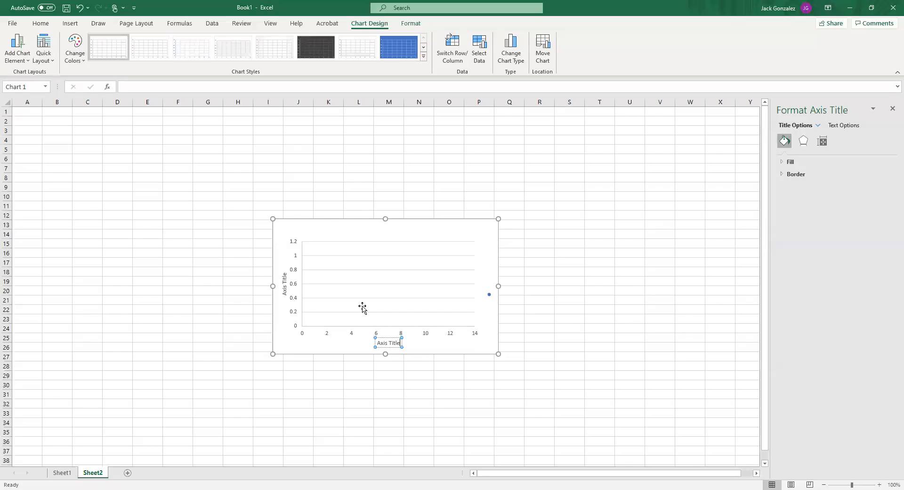
pyautogui.click(332, 204)
pyautogui.click(375, 248)
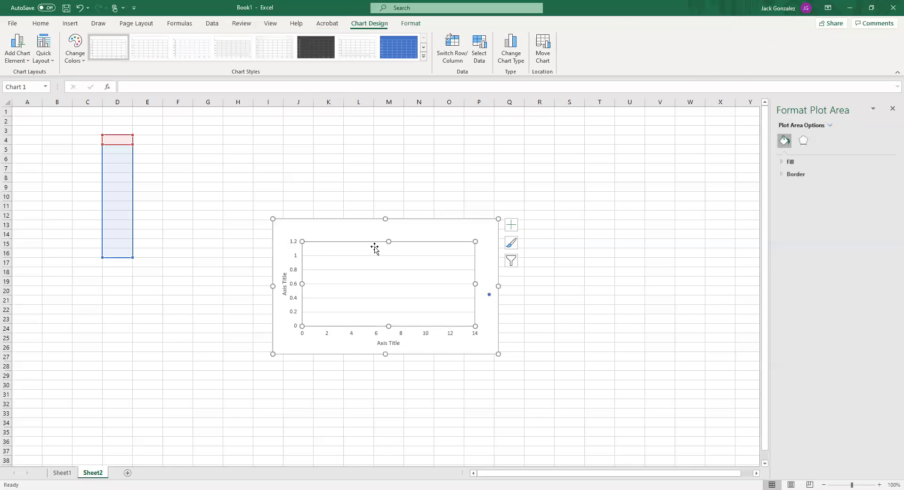
# Undo the axis title changes and the clearing of the equation in G4
pyautogui.hotkey('ctrl', 'z')
pyautogui.hotkey('ctrl', 'z')
pyautogui.hotkey('ctrl', 'z')
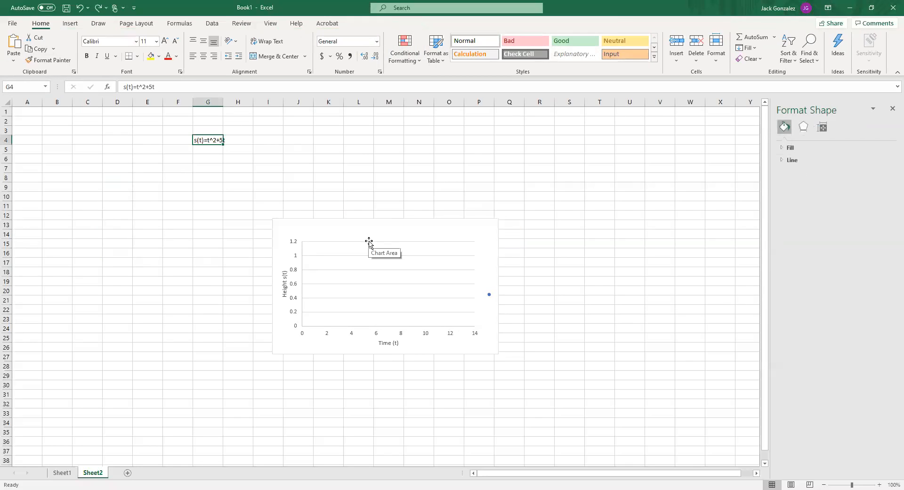
# Enter the column headers x(time) in cell A4 and y(position) in cell B4
pyautogui.click(182, 204)
pyautogui.click(44, 251)
pyautogui.click(47, 148)
pyautogui.click(26, 146)
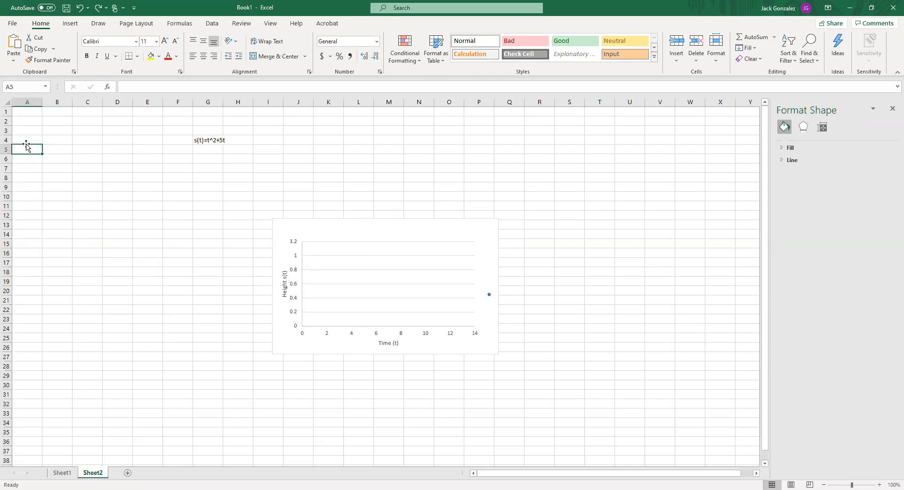
pyautogui.press('Up')
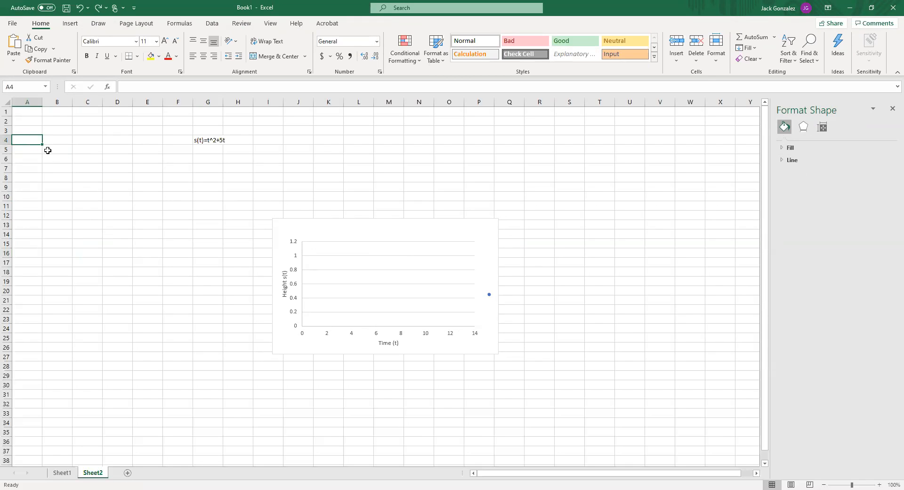
pyautogui.write('t')
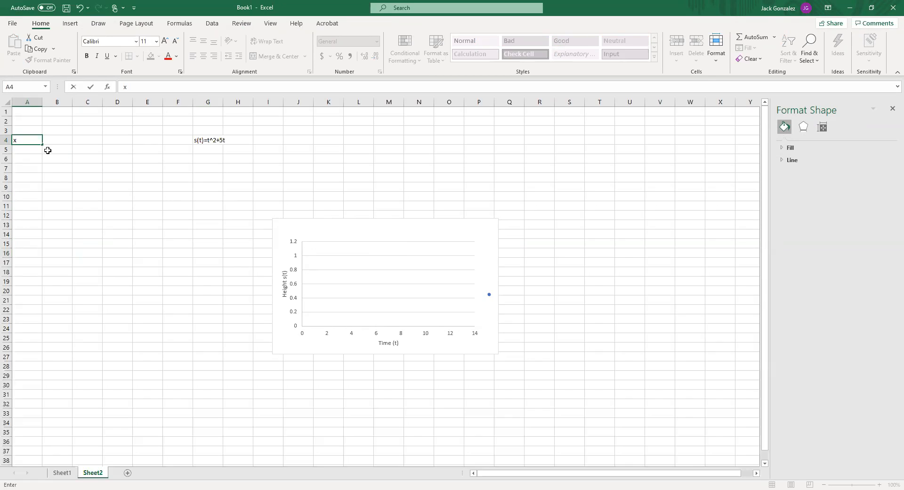
pyautogui.hotkey('ctrl', 'Return')
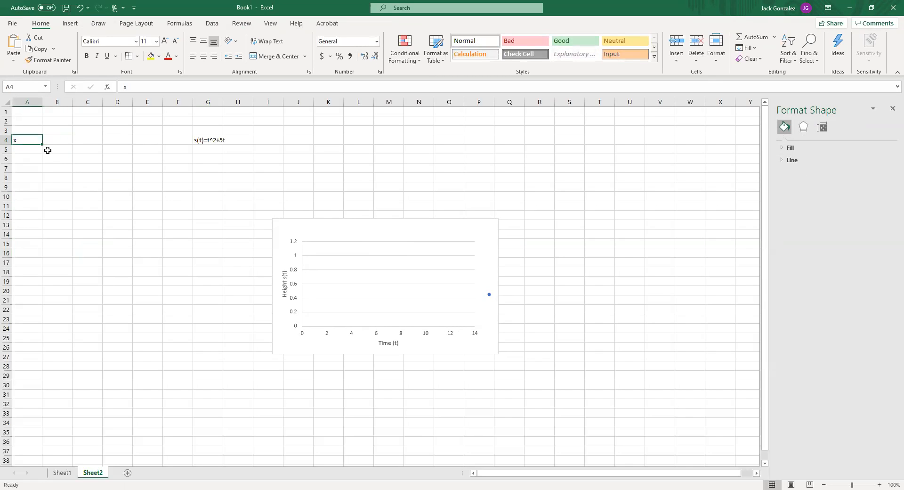
pyautogui.write('x(time')
pyautogui.press('Tab')
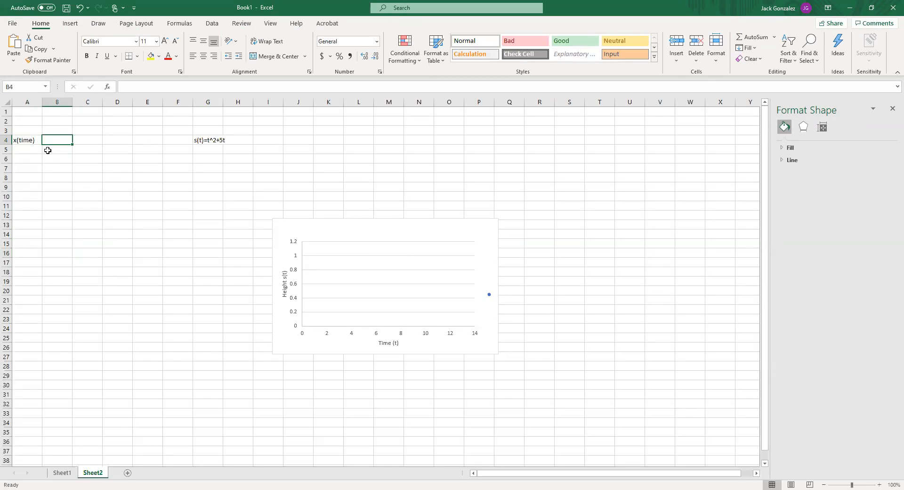
pyautogui.write('y(position')
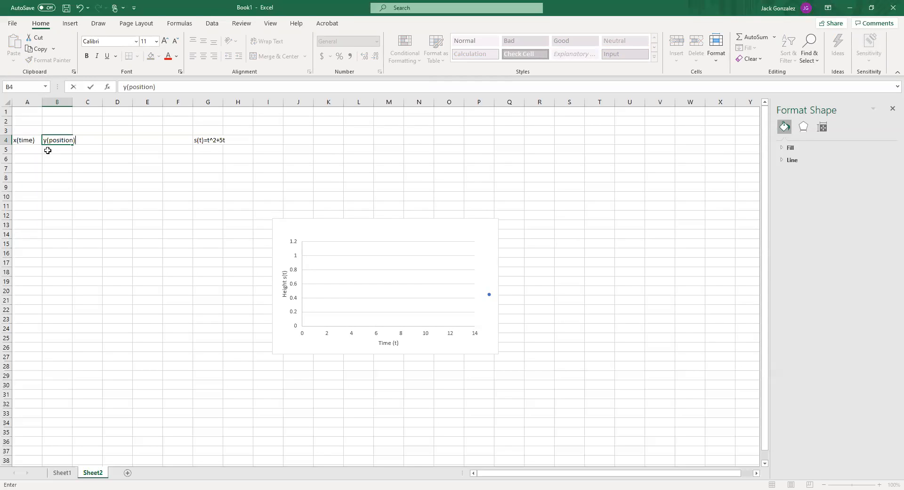
pyautogui.press('Return')
# Replace the headers in A4 and B4 with t and s(t)
pyautogui.press('Right')
pyautogui.press('Left')
pyautogui.press('Left')
pyautogui.press('Up')
pyautogui.write('x')
pyautogui.press('Right')
pyautogui.press('Left')
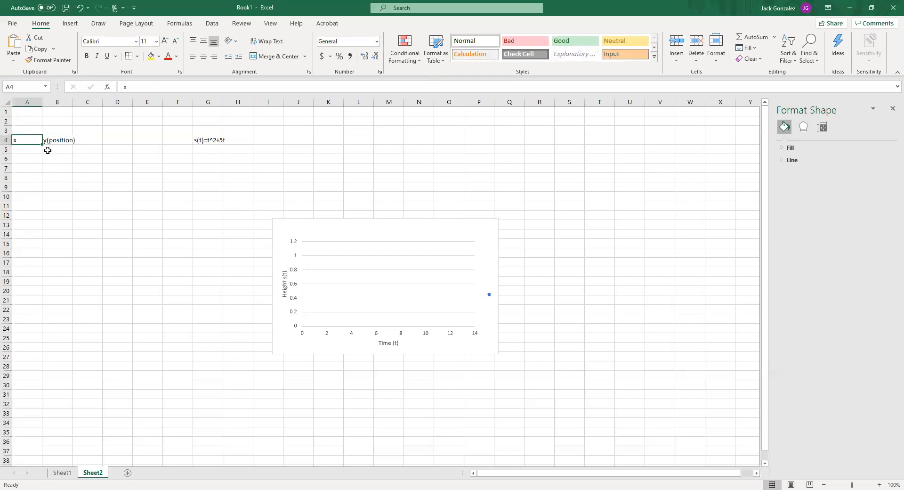
pyautogui.write('t')
pyautogui.press('Right')
pyautogui.write('s')
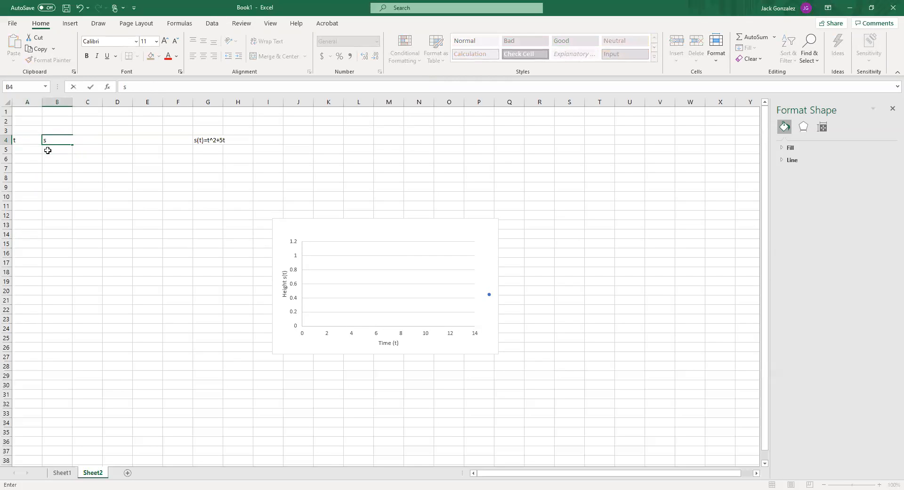
pyautogui.press('Return')
# Enter the values 1, 2 and 3 in cells A5 to A7
pyautogui.press('Up')
pyautogui.press('Left')
pyautogui.press('Down')
pyautogui.press('Up')
pyautogui.press('Down')
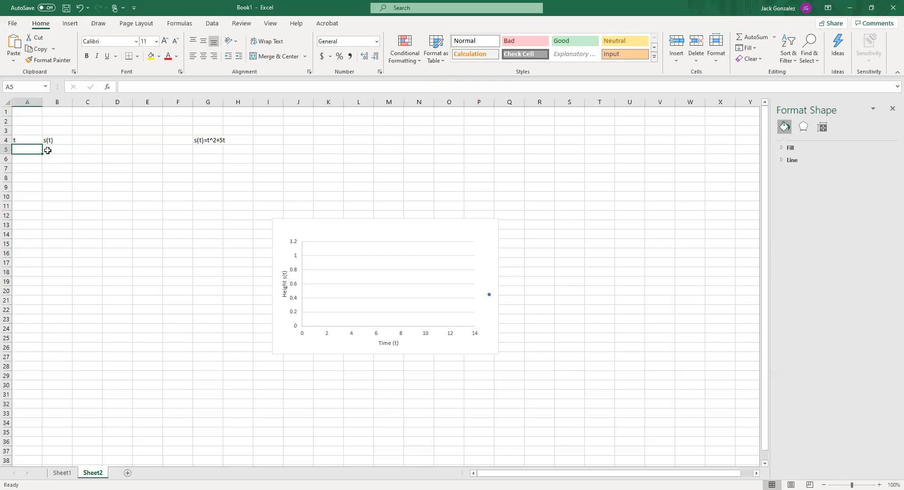
pyautogui.press('Return')
pyautogui.write('2')
pyautogui.press('Return')
pyautogui.write('3')
pyautogui.press('Return')
# Change the column headers in A4 and B4 to x and y
pyautogui.press('Up')
pyautogui.press('Up')
pyautogui.press('Up')
pyautogui.press('Up')
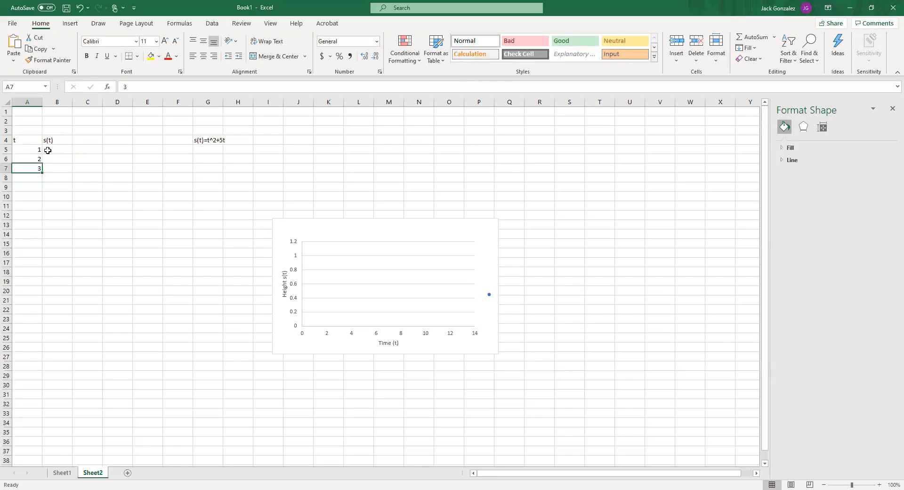
pyautogui.write('x')
pyautogui.press('Tab')
pyautogui.write('y')
pyautogui.press('Return')
pyautogui.press('Left')
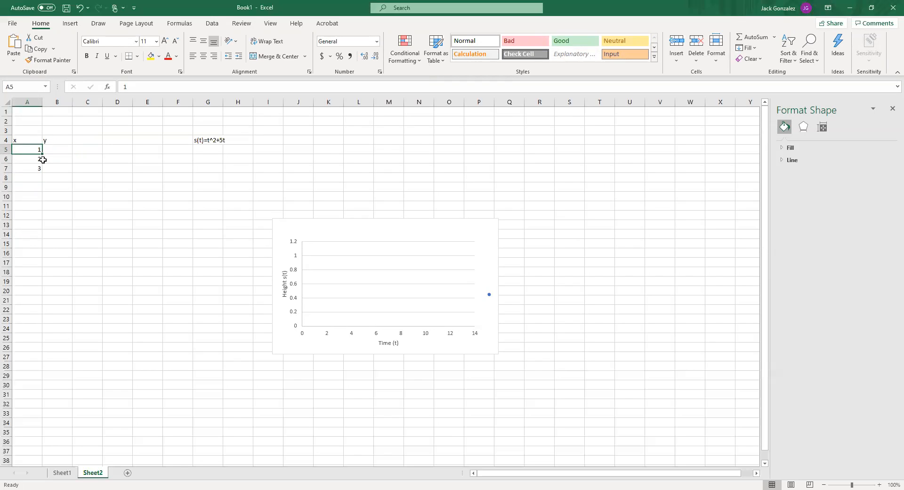
# Extend the number series in column A down to 15 in cell A19
pyautogui.moveTo(41, 151); pyautogui.dragTo(44, 172)
pyautogui.click(36, 150)
pyautogui.moveTo(37, 150); pyautogui.dragTo(44, 284)
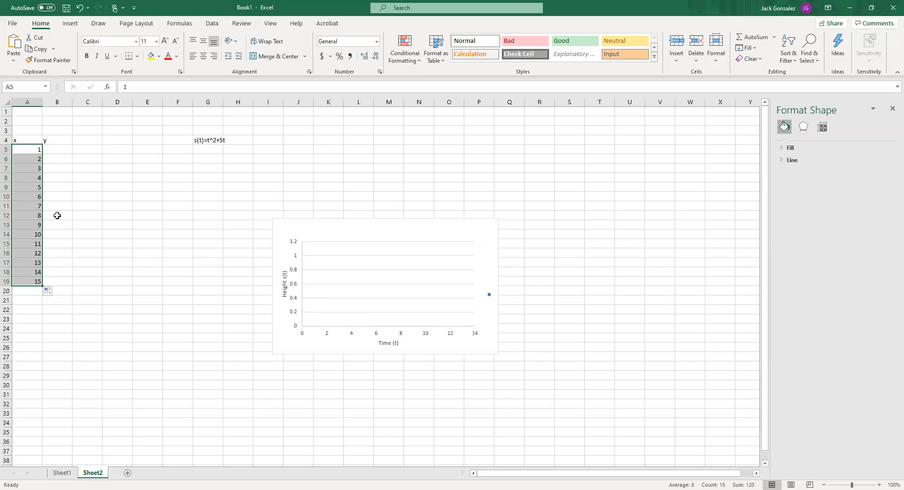
# Enter the formula =100*RAND() in B5 and fill it down to B19
pyautogui.click(49, 152)
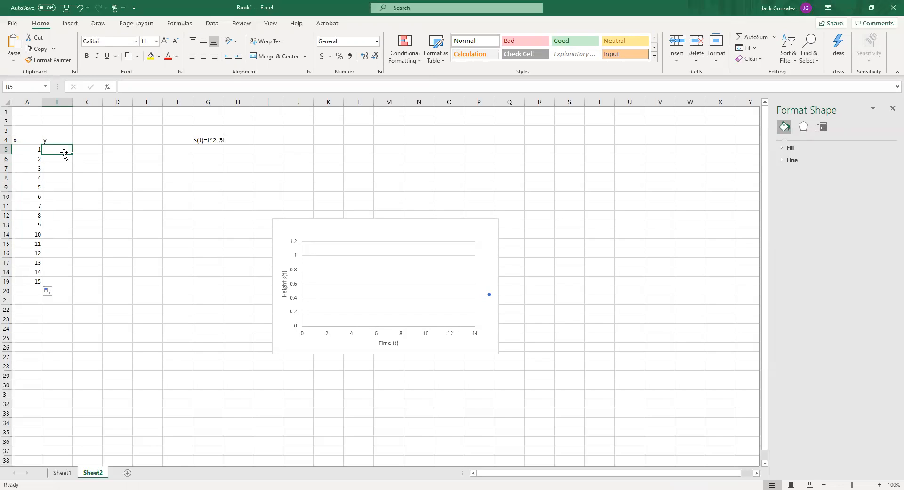
pyautogui.write('=')
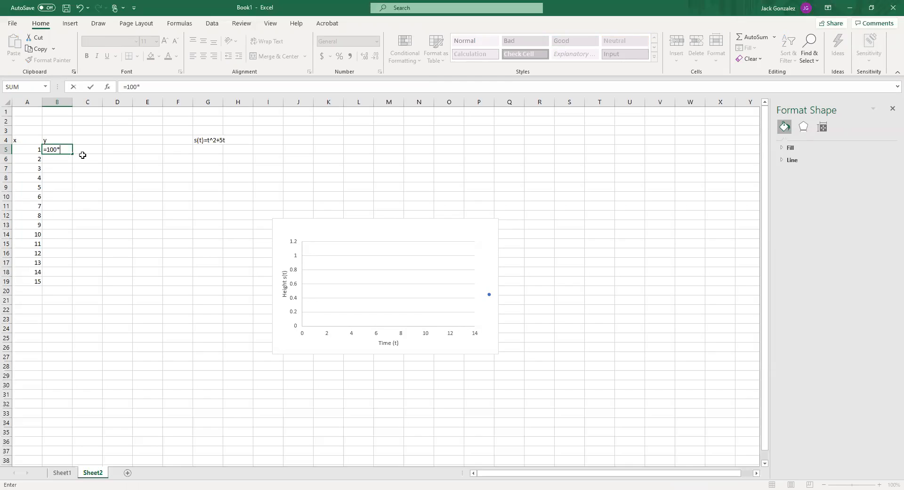
pyautogui.write('100*rand')
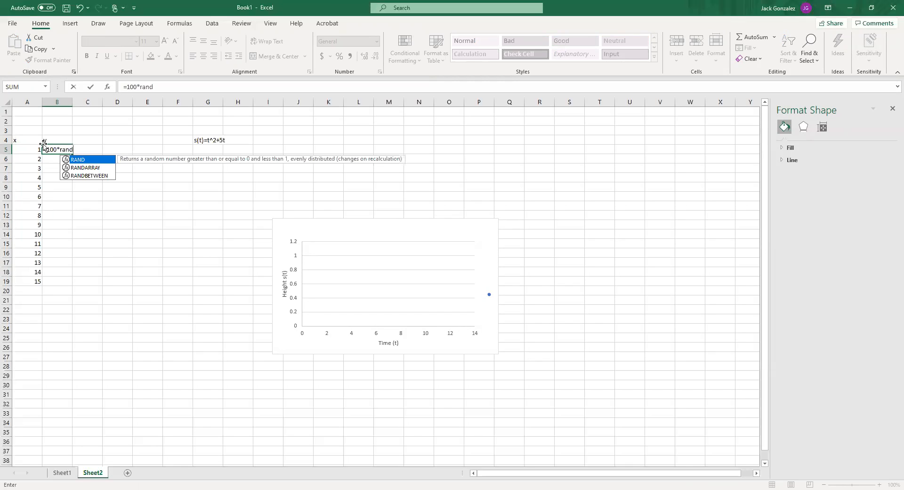
pyautogui.doubleClick(84, 161)
pyautogui.write(')')
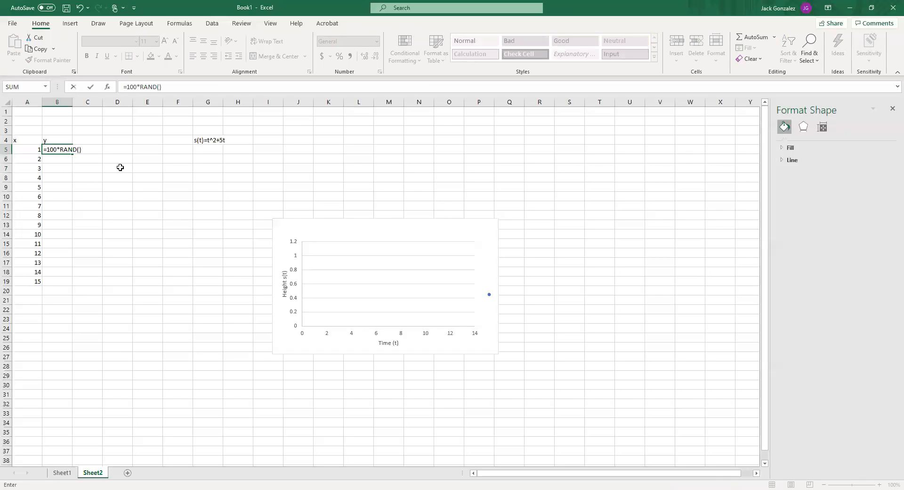
pyautogui.press('Return')
pyautogui.press('Up')
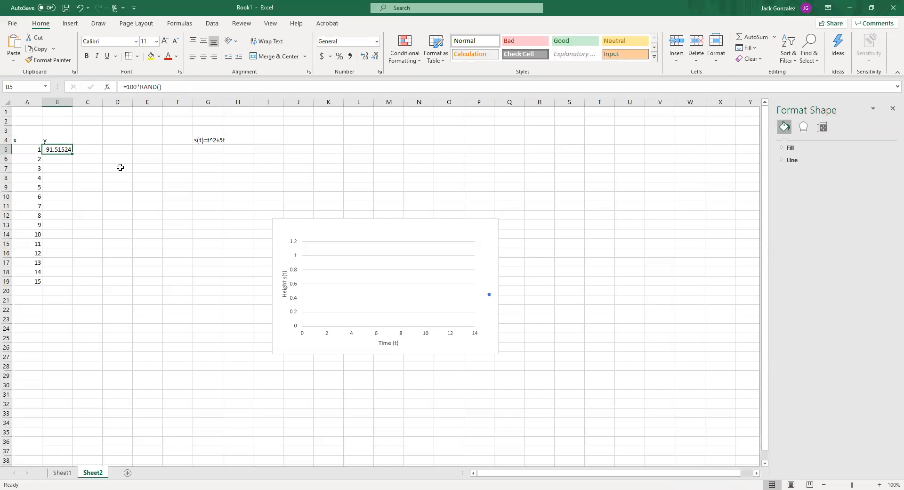
pyautogui.moveTo(72, 154); pyautogui.dragTo(74, 285)
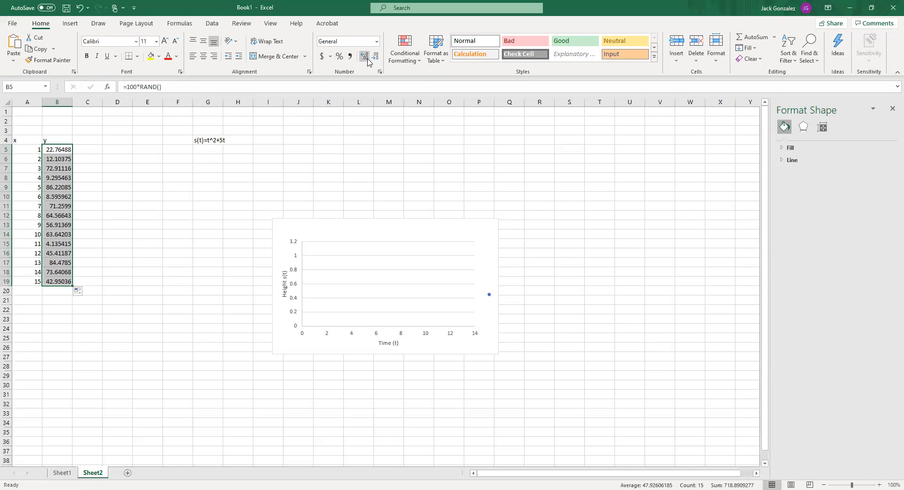
pyautogui.click(94, 193)
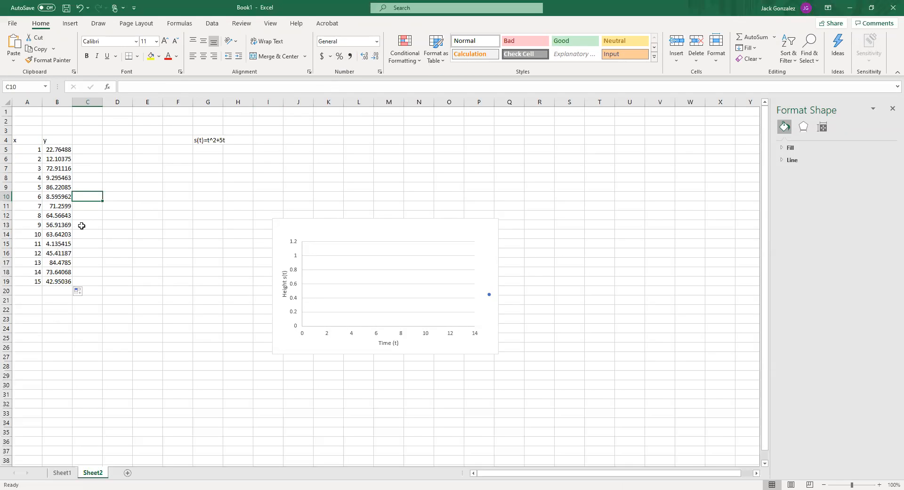
# Format the y values in B5:B19 to show two decimal places
pyautogui.moveTo(56, 149); pyautogui.dragTo(57, 282)
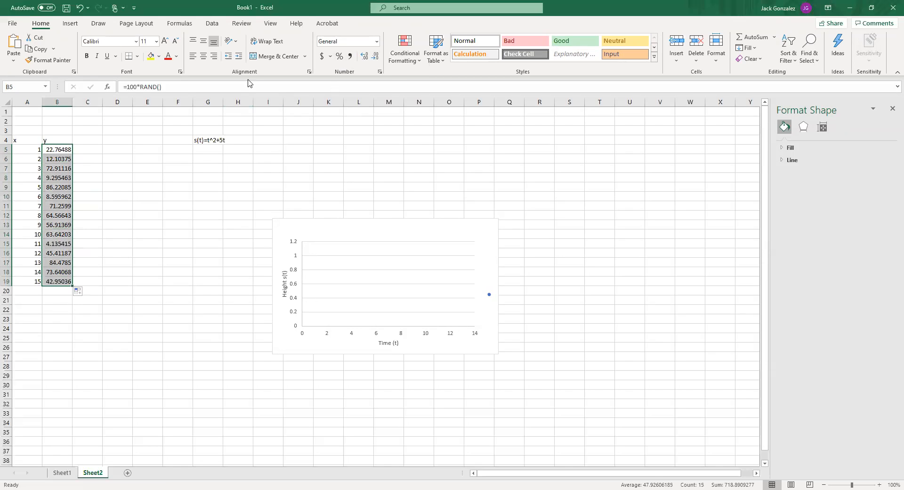
pyautogui.click(374, 56)
pyautogui.click(374, 57)
pyautogui.click(374, 56)
pyautogui.click(374, 57)
pyautogui.click(375, 57)
pyautogui.click(365, 57)
pyautogui.click(365, 57)
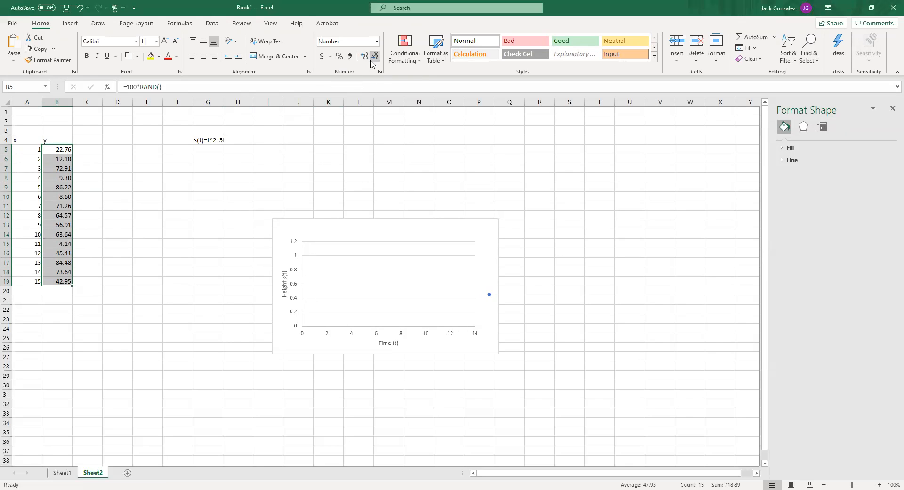
pyautogui.click(227, 178)
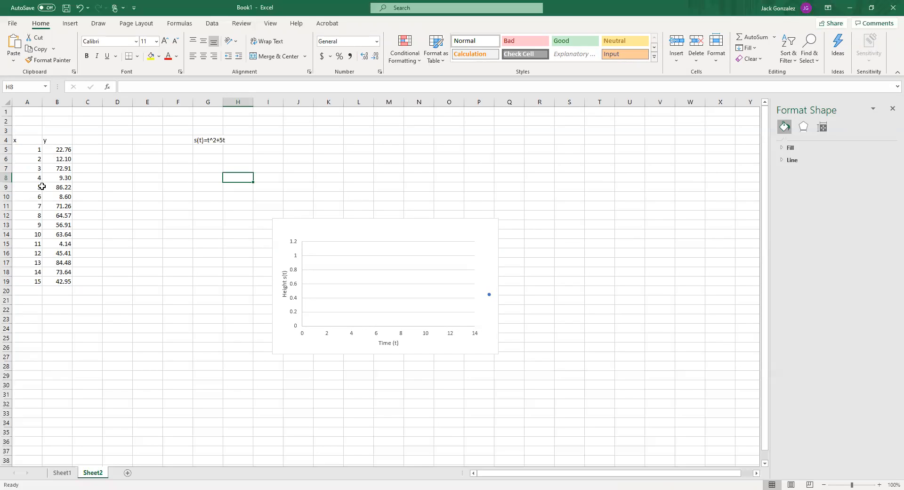
# Set the scatter chart's title to Height
pyautogui.click(366, 245)
pyautogui.click(384, 227)
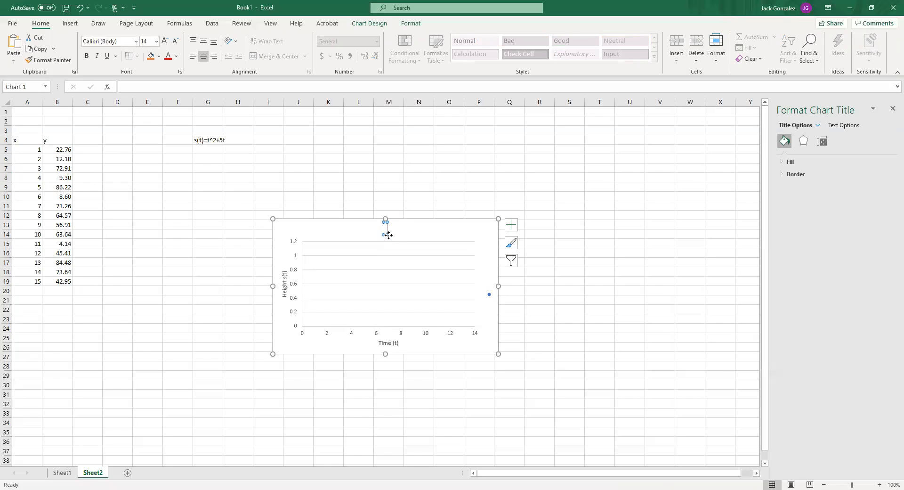
pyautogui.write('dd')
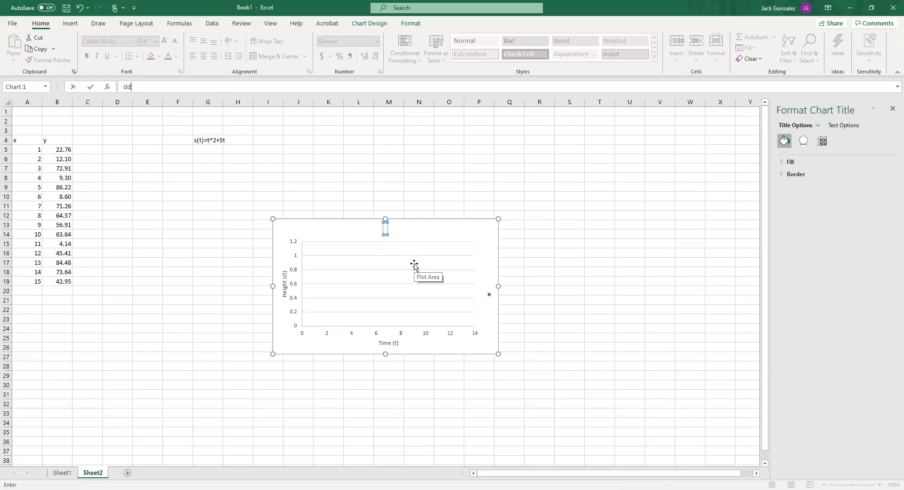
pyautogui.click(386, 229)
pyautogui.click(389, 229)
pyautogui.press('BackSpace')
pyautogui.press('BackSpace')
pyautogui.write('Height')
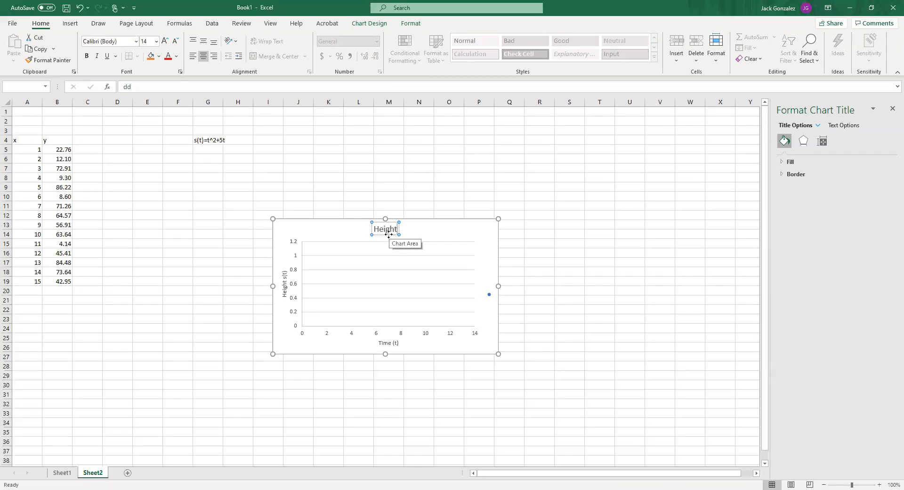
pyautogui.click(459, 230)
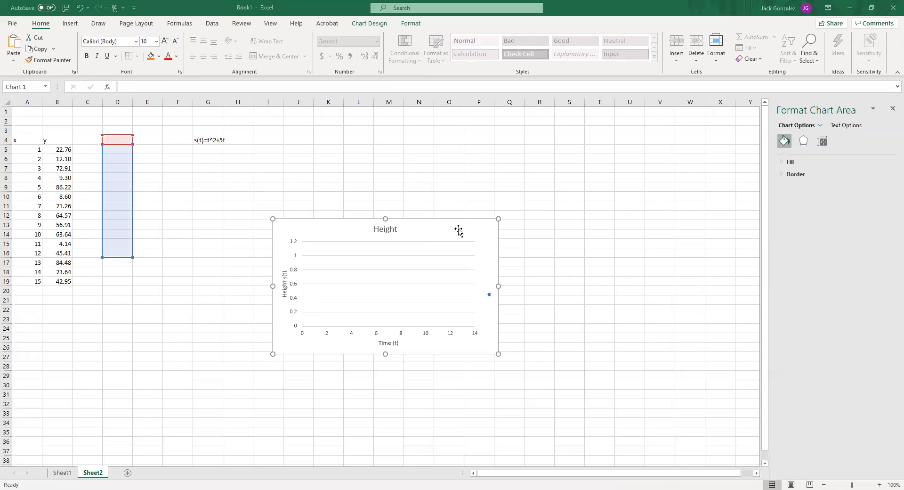
# Open the chart's data source selection and exclude the blank series from the plot
pyautogui.click(432, 235)
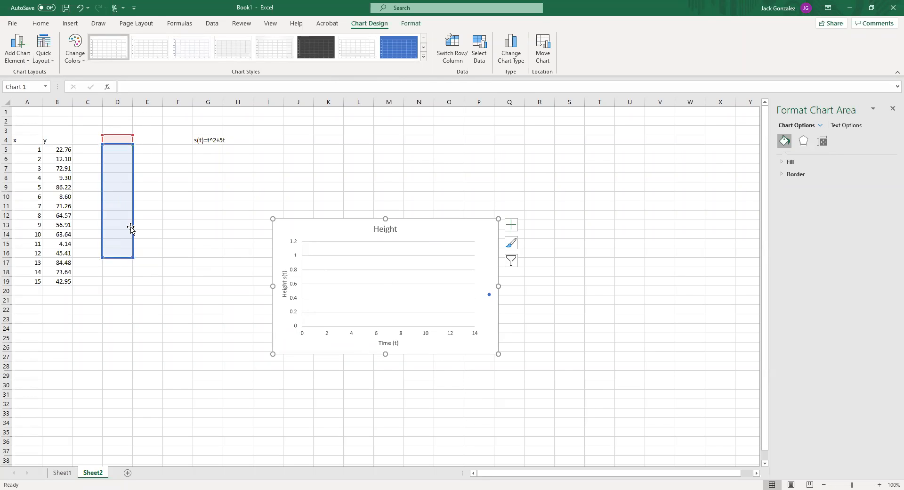
pyautogui.click(480, 50)
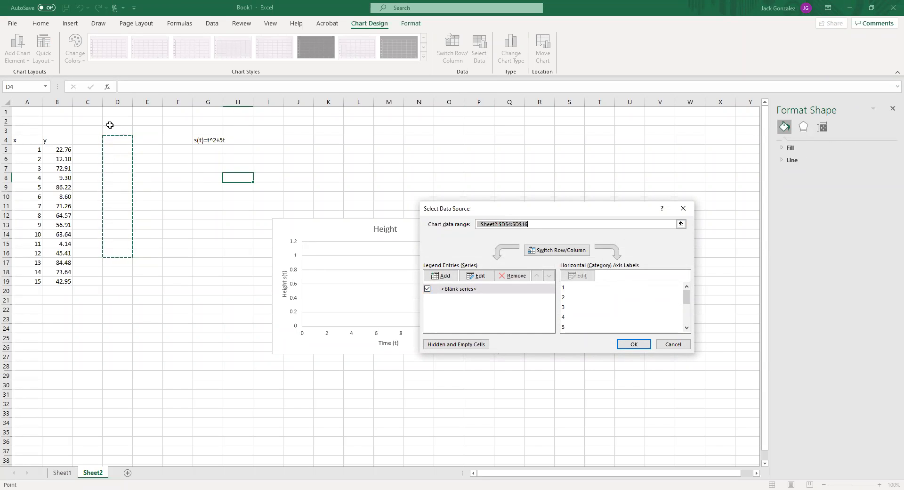
pyautogui.click(427, 289)
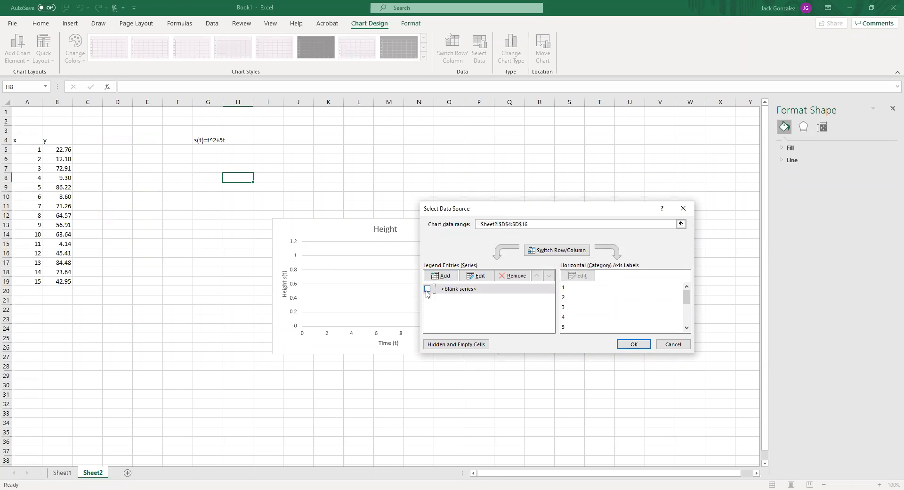
# Add a data series named Height with X values from A5:A19 and Y values from B5:B19
pyautogui.click(450, 276)
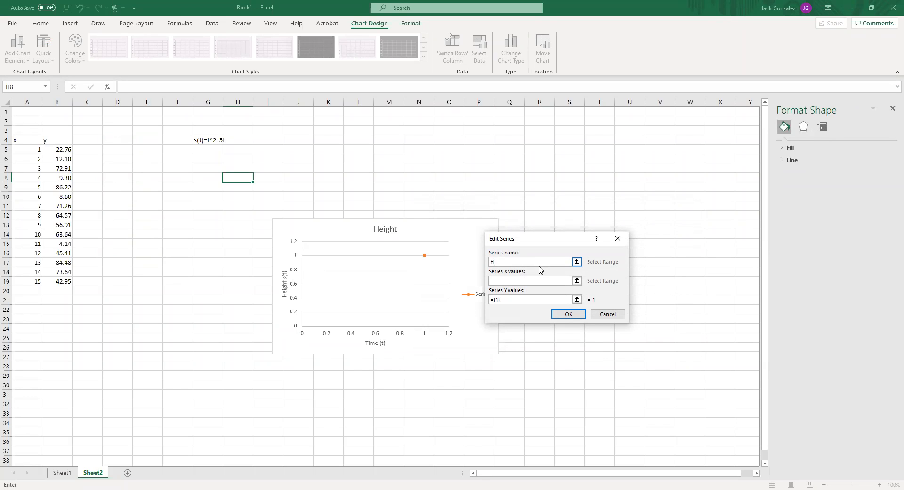
pyautogui.click(520, 281)
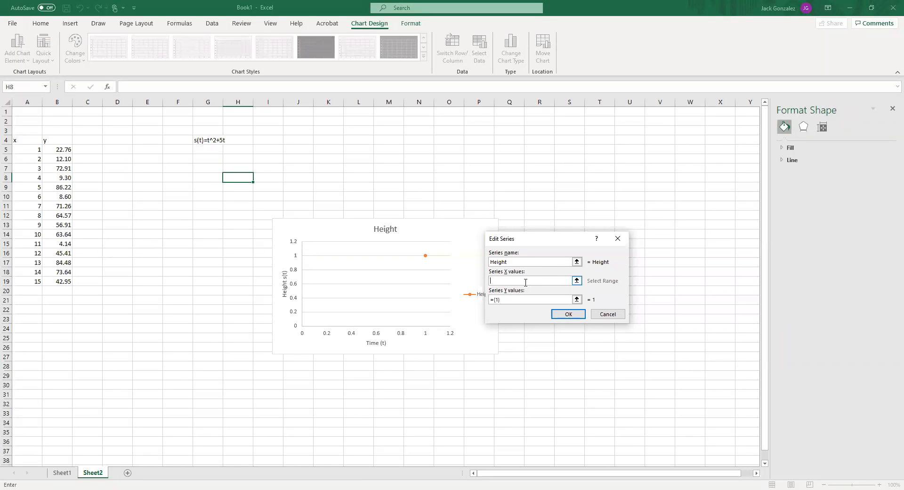
pyautogui.click(30, 149)
pyautogui.moveTo(31, 149); pyautogui.dragTo(29, 281)
pyautogui.click(506, 300)
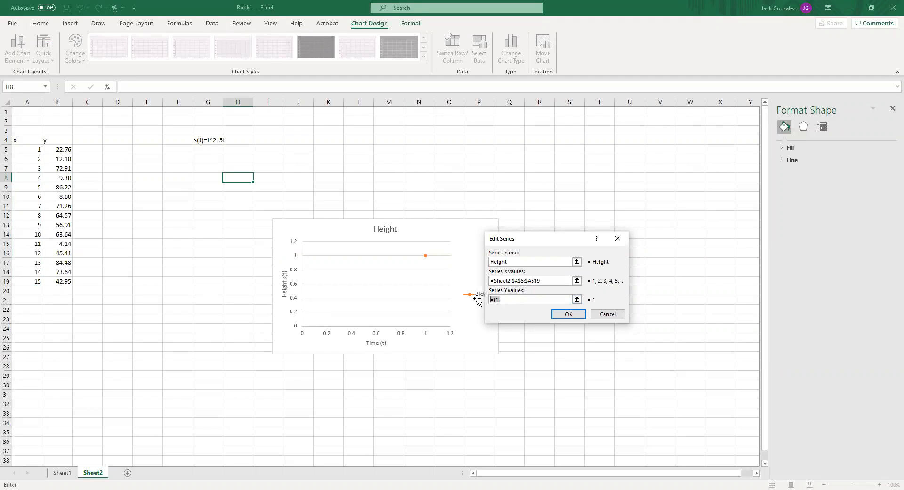
pyautogui.click(61, 149)
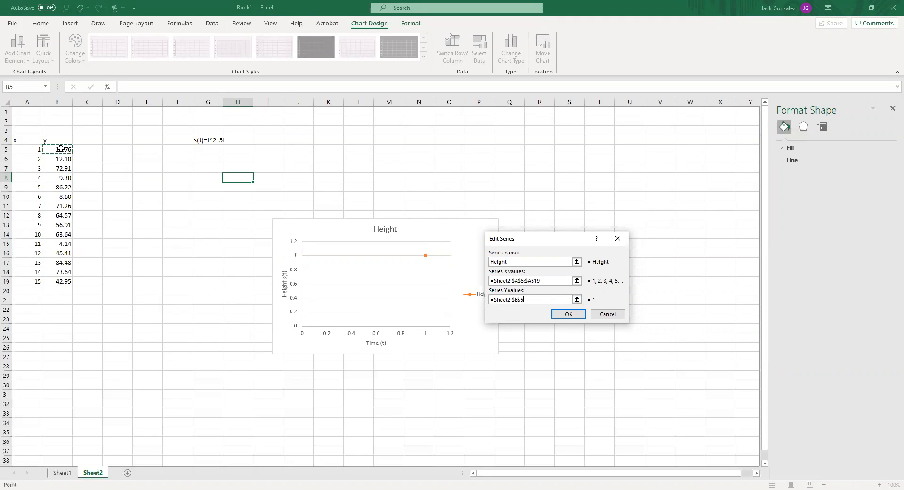
pyautogui.moveTo(61, 149); pyautogui.dragTo(53, 289)
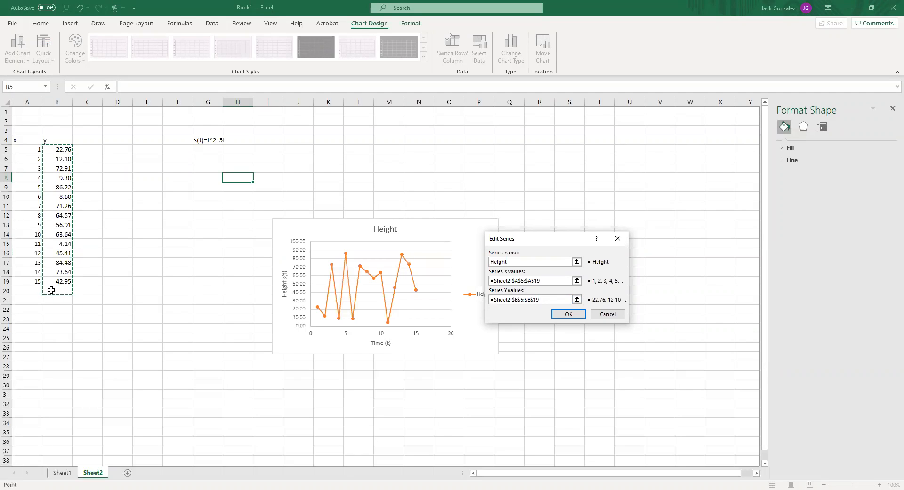
pyautogui.click(571, 319)
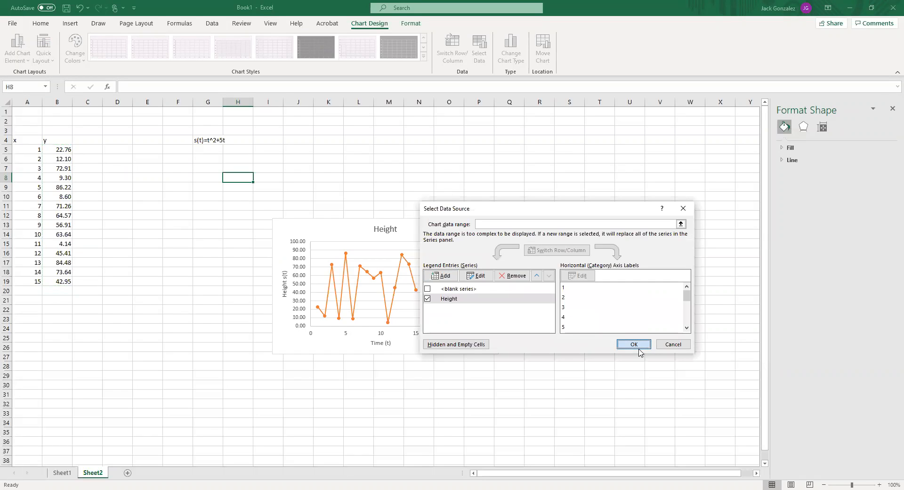
# Accept the data source changes and change the chart type to a scatter chart with markers only
pyautogui.click(634, 344)
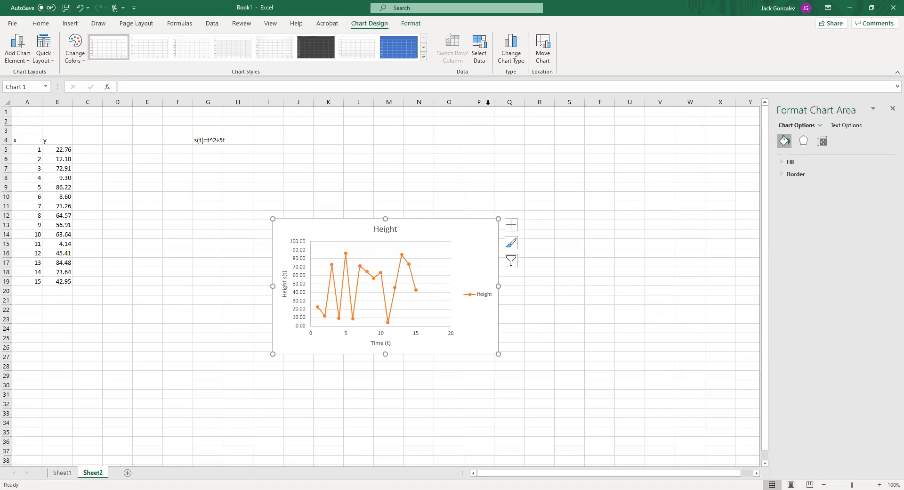
pyautogui.click(509, 58)
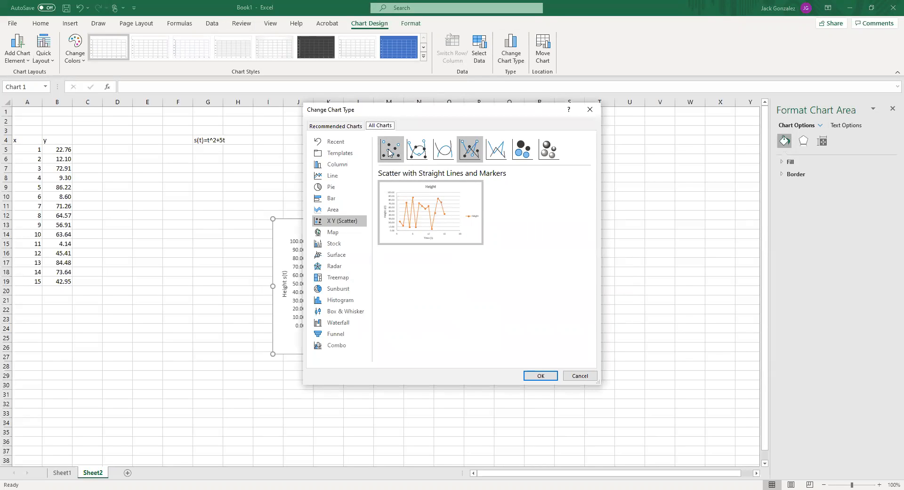
pyautogui.click(389, 152)
pyautogui.click(541, 376)
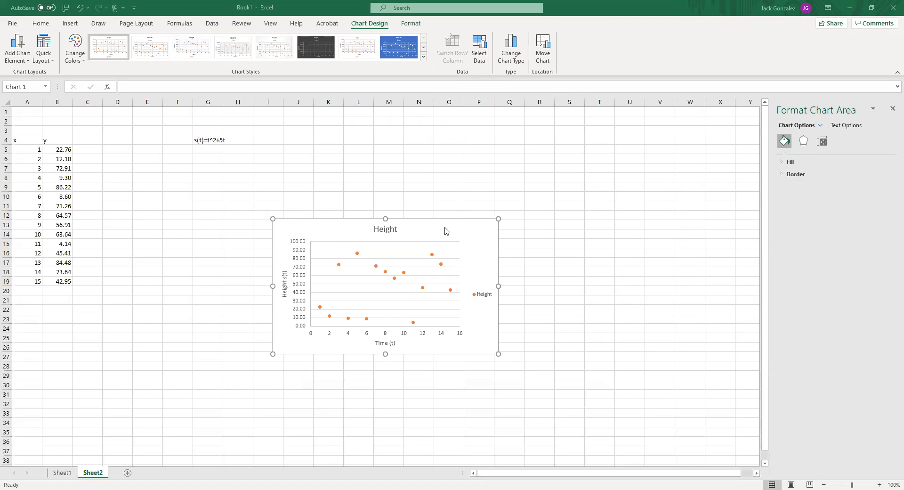
# Set the maximum bound of the chart's horizontal axis to 100
pyautogui.click(421, 333)
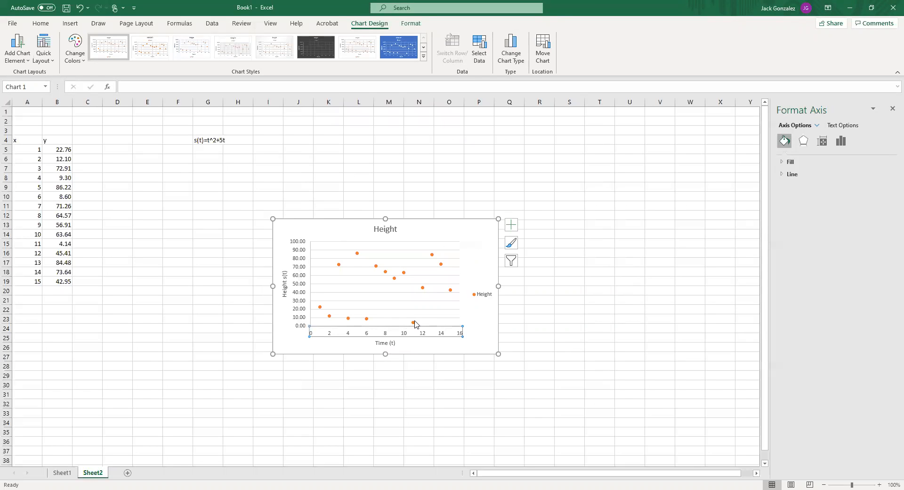
pyautogui.moveTo(416, 324)
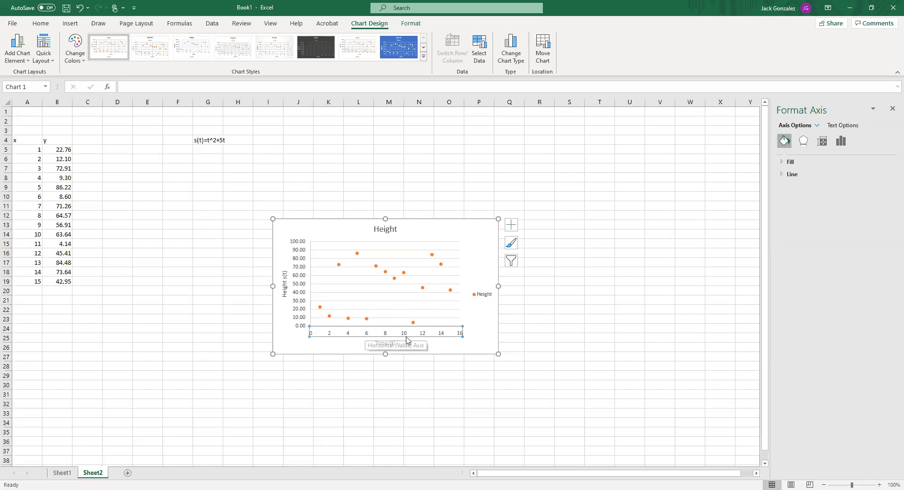
pyautogui.rightClick(365, 332)
pyautogui.click(415, 449)
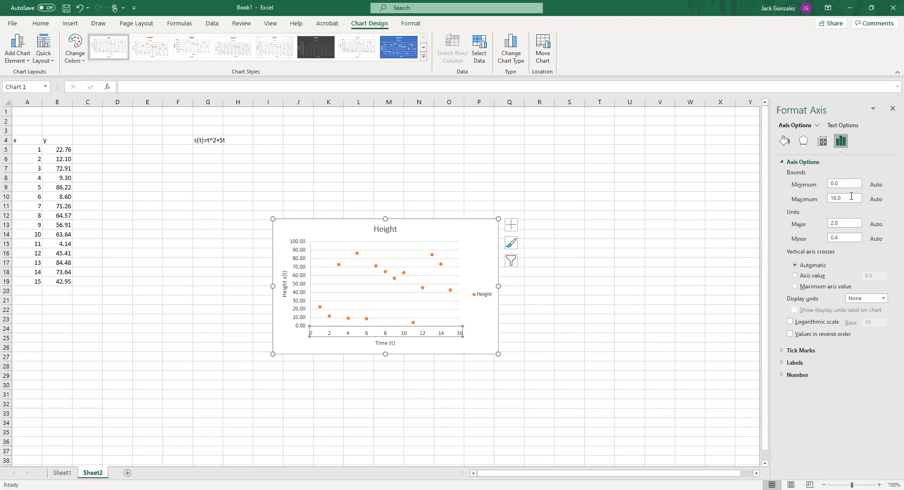
pyautogui.doubleClick(834, 197)
pyautogui.write('100')
pyautogui.press('Return')
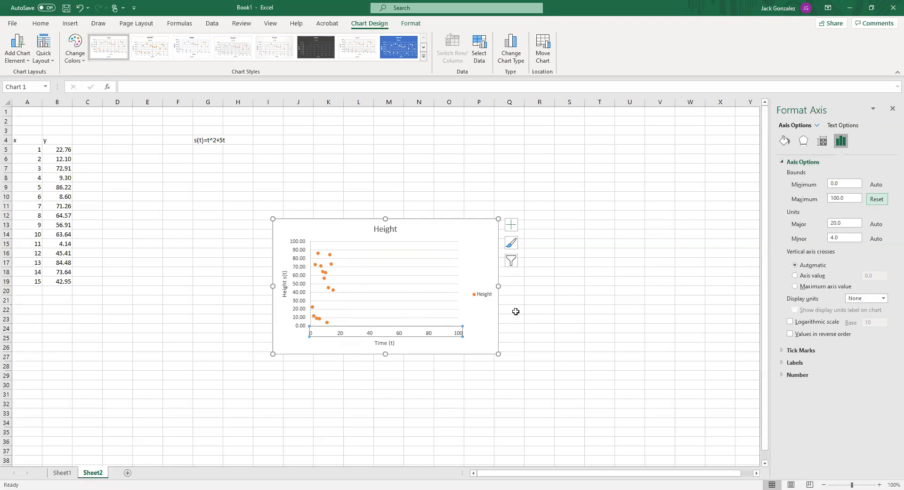
# Set the horizontal axis's major unit to 1 and check its labels up close
pyautogui.click(847, 223)
pyautogui.write('1')
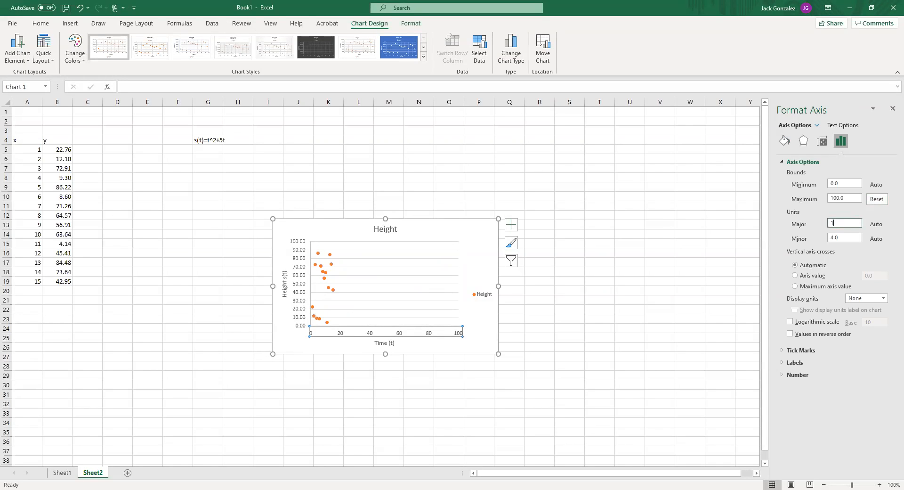
pyautogui.press('Return')
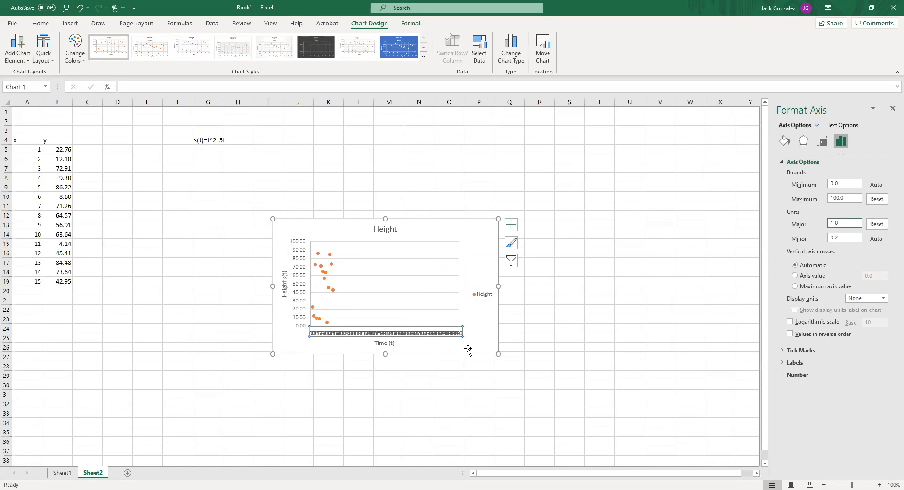
pyautogui.click(866, 485)
pyautogui.scroll(-4, 544, 384)
pyautogui.scroll(1, 415, 375)
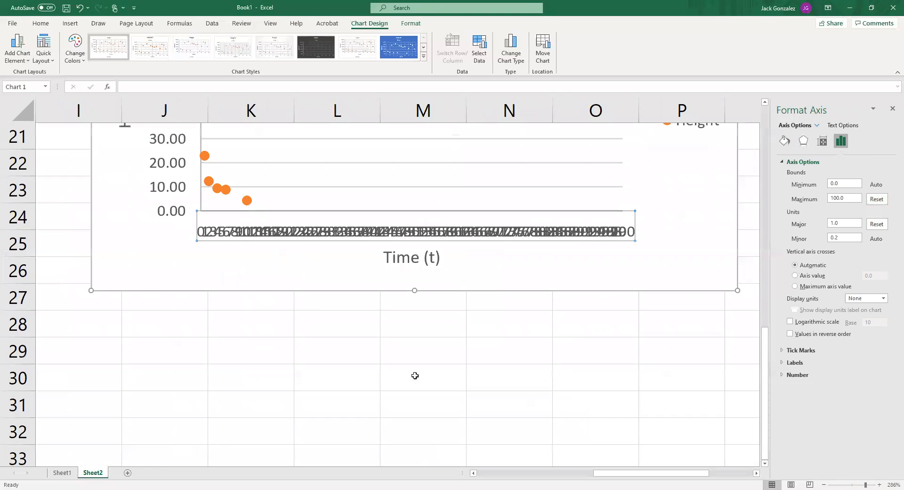
# Undo the last major unit change on the horizontal axis and return to the chart
pyautogui.hotkey('ctrl', 'z')
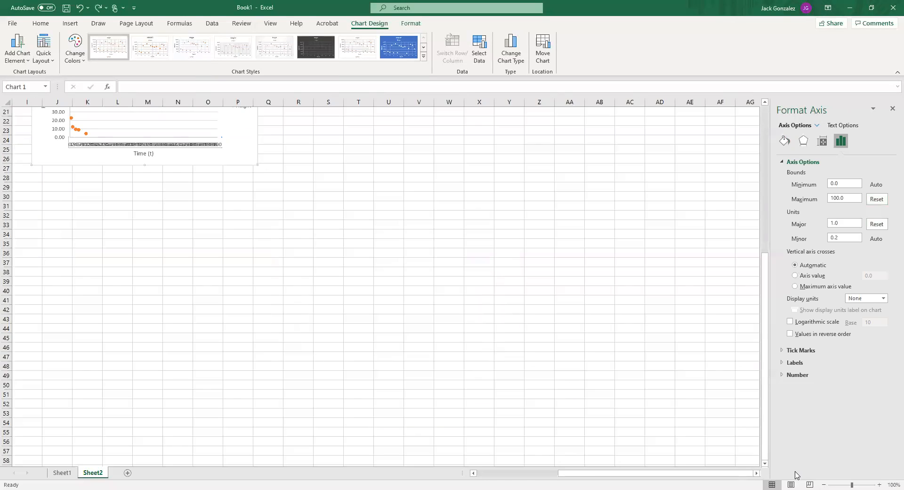
pyautogui.moveTo(411, 302); pyautogui.dragTo(585, 407)
pyautogui.scroll(6, 282, 328)
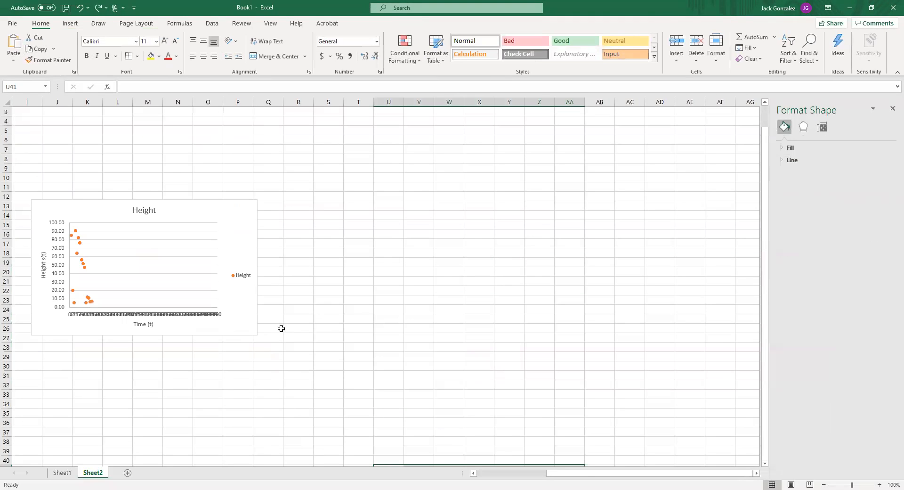
pyautogui.moveTo(584, 476); pyautogui.dragTo(516, 475)
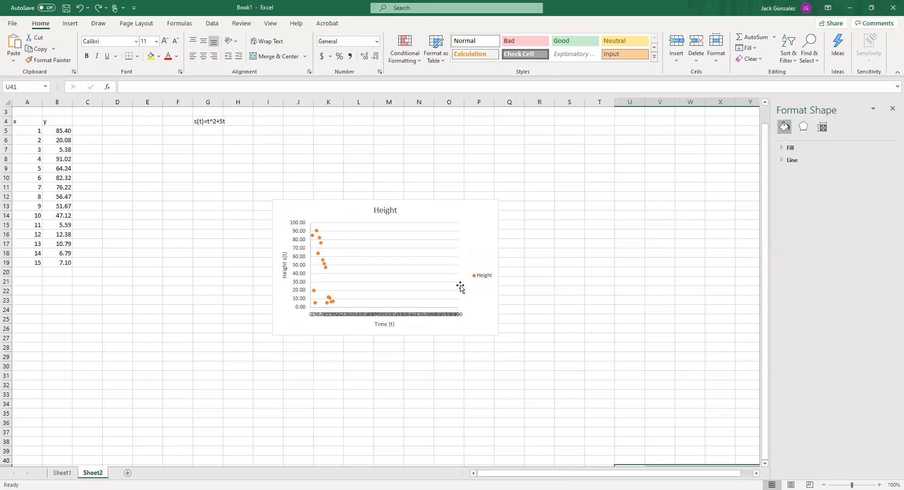
pyautogui.click(460, 286)
pyautogui.click(430, 315)
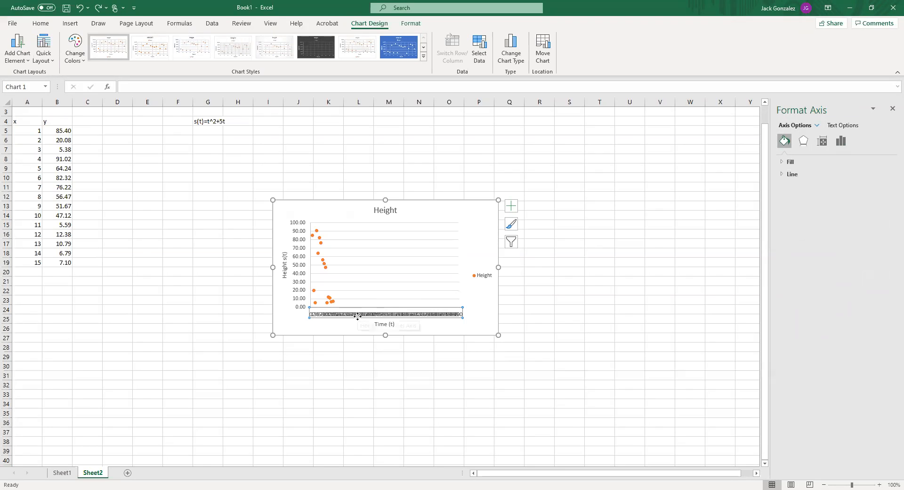
pyautogui.click(419, 311)
pyautogui.rightClick(418, 310)
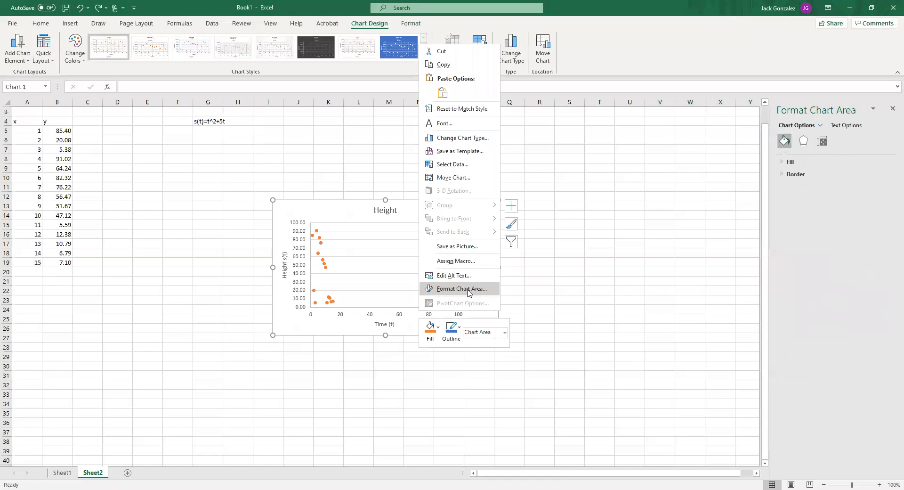
pyautogui.press('Escape')
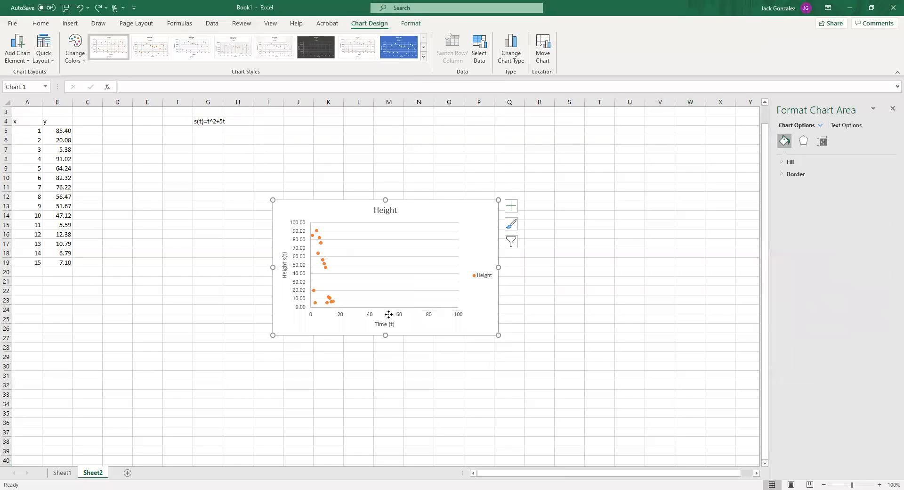
# Open the horizontal axis's formatting options and set its major unit to 20
pyautogui.click(402, 315)
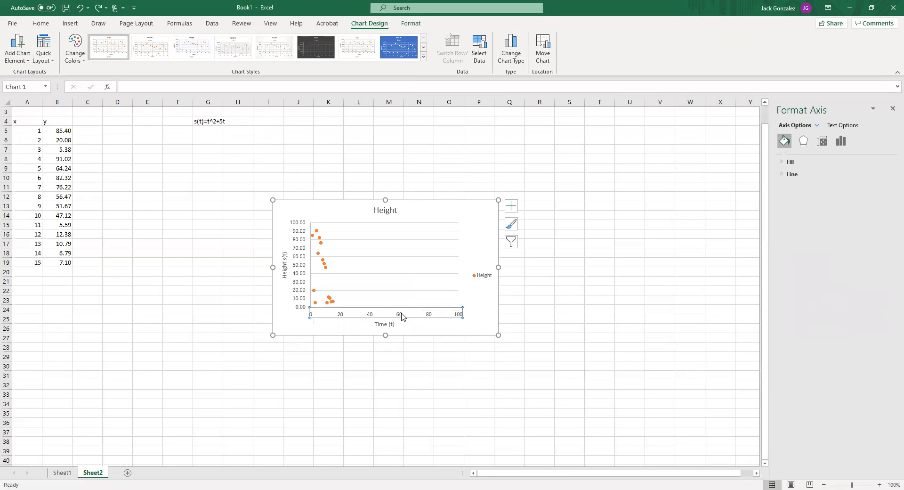
pyautogui.rightClick(401, 315)
pyautogui.click(437, 429)
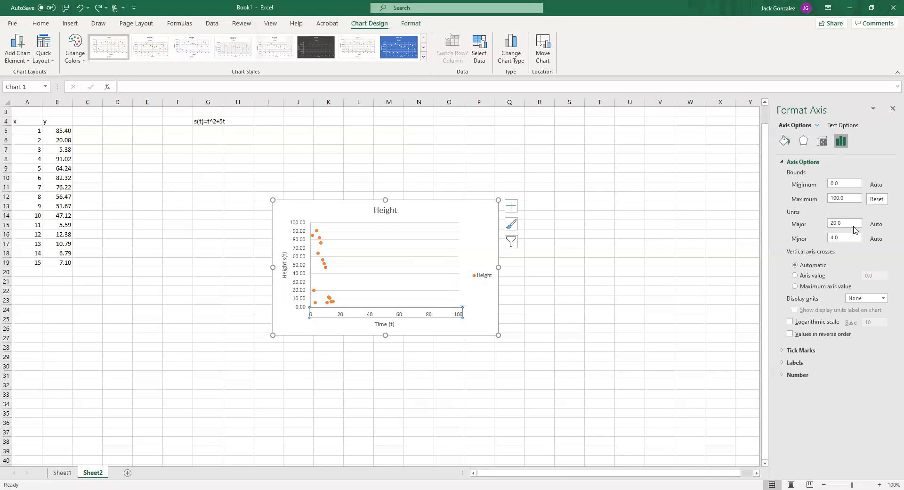
pyautogui.moveTo(849, 222); pyautogui.dragTo(821, 226)
pyautogui.write('20')
pyautogui.press('Return')
# Set the horizontal axis's maximum bound to 50 and its major unit to 10
pyautogui.moveTo(853, 197); pyautogui.dragTo(805, 198)
pyautogui.write('50')
pyautogui.press('Return')
pyautogui.moveTo(844, 222); pyautogui.dragTo(831, 221)
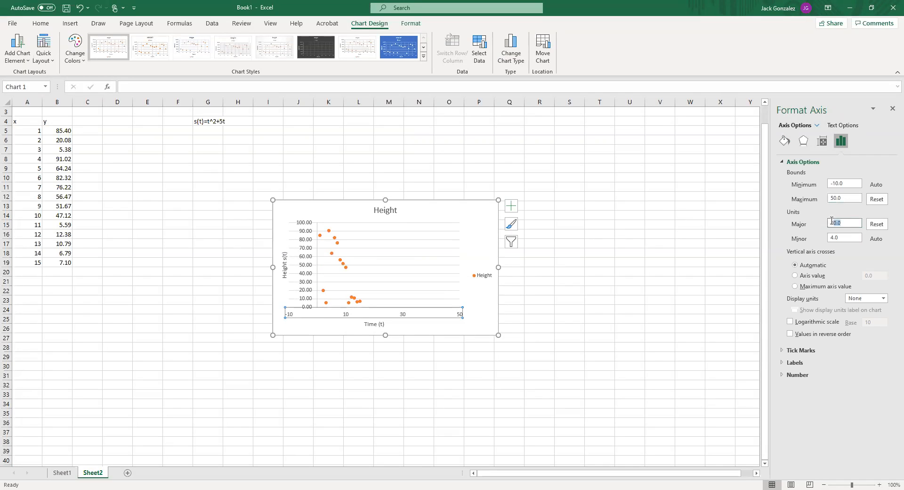
pyautogui.write('10')
pyautogui.press('Return')
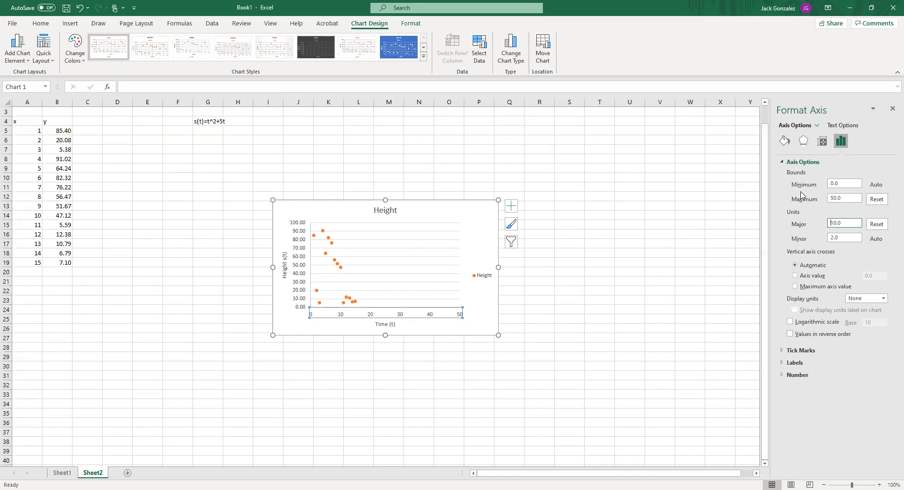
# Set the horizontal axis's maximum bound to 16 and its major unit to 1
pyautogui.doubleClick(838, 197)
pyautogui.write('16')
pyautogui.click(840, 219)
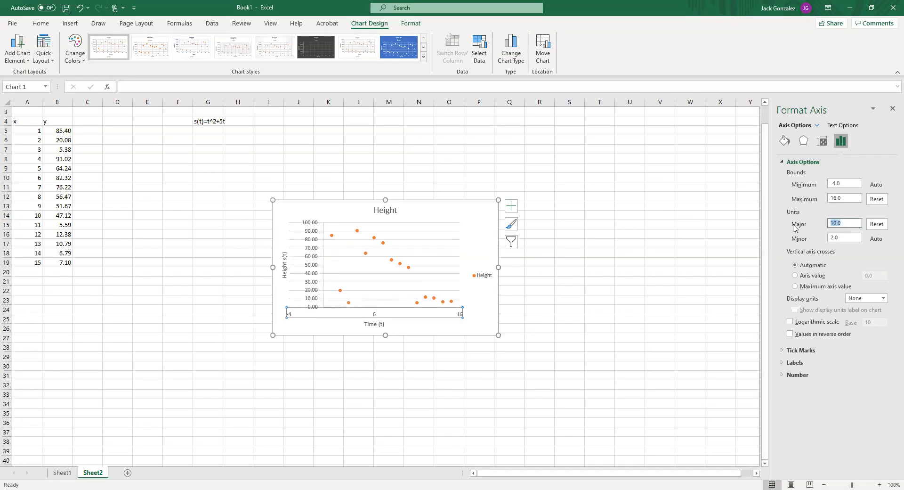
pyautogui.write('1')
pyautogui.press('Return')
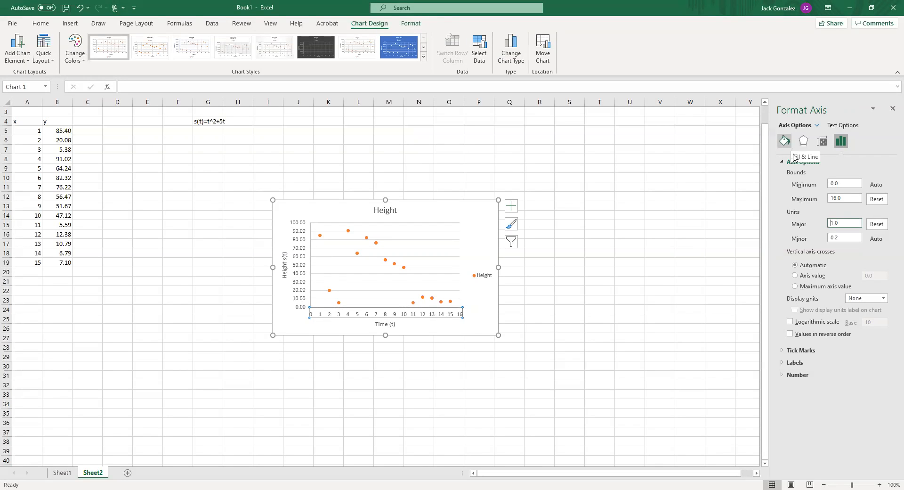
# Examine the horizontal axis's tick mark, label and number format options
pyautogui.click(786, 351)
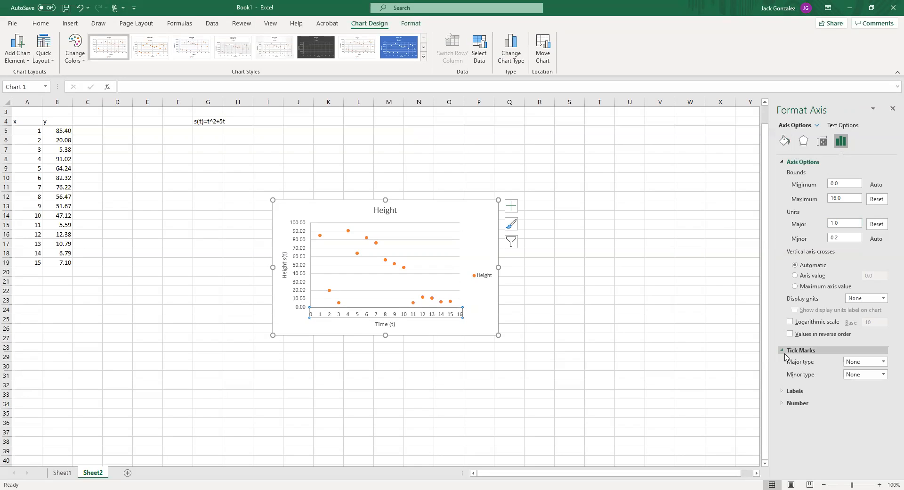
pyautogui.click(783, 391)
pyautogui.click(784, 418)
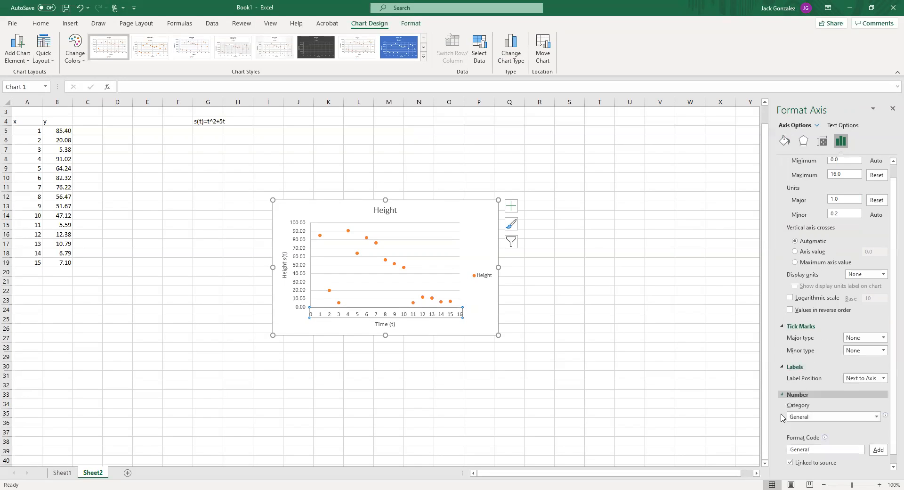
# Show the horizontal axis's fill and line settings and set its fill to No fill
pyautogui.click(785, 140)
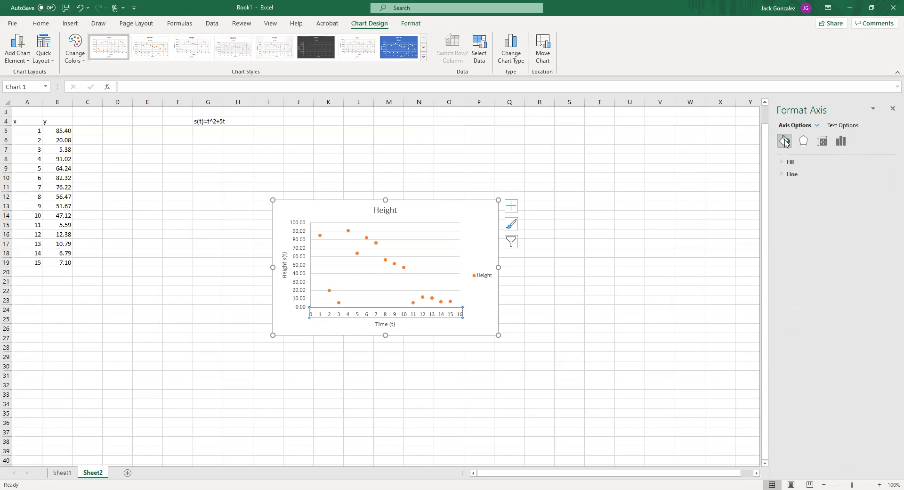
pyautogui.click(782, 163)
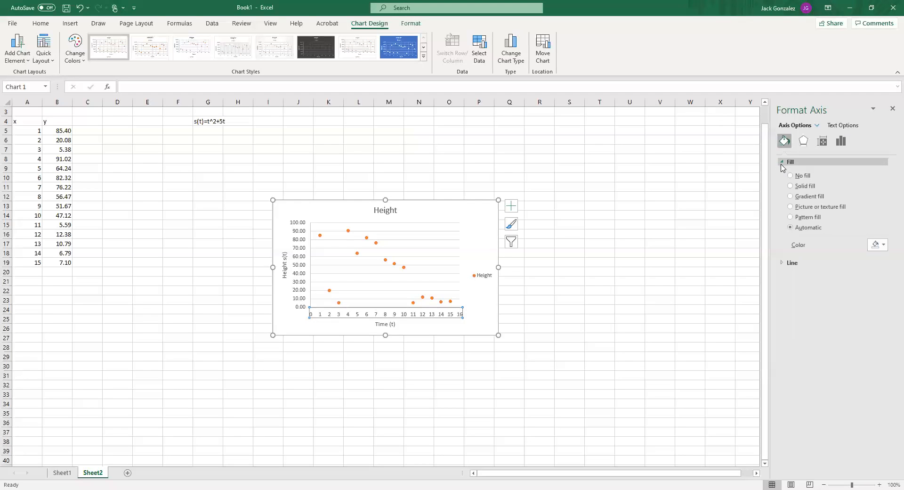
pyautogui.click(783, 263)
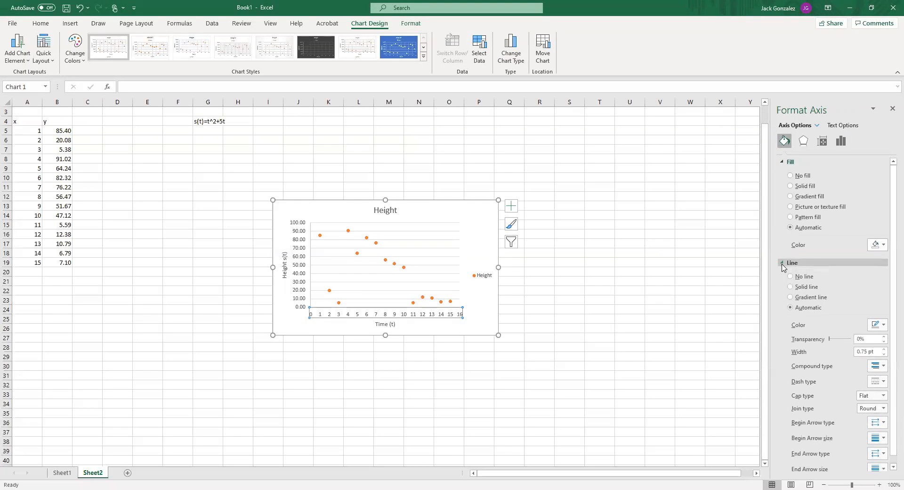
pyautogui.click(796, 187)
pyautogui.click(791, 196)
pyautogui.click(791, 176)
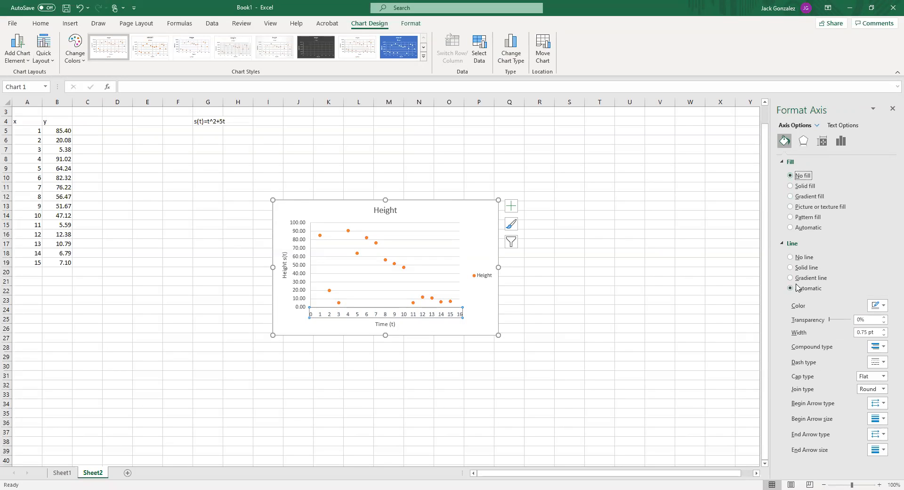
# Set the horizontal axis's line width to 1 pt
pyautogui.click(885, 331)
pyautogui.click(885, 331)
pyautogui.click(885, 334)
pyautogui.click(885, 335)
pyautogui.click(885, 334)
pyautogui.click(885, 335)
pyautogui.click(885, 335)
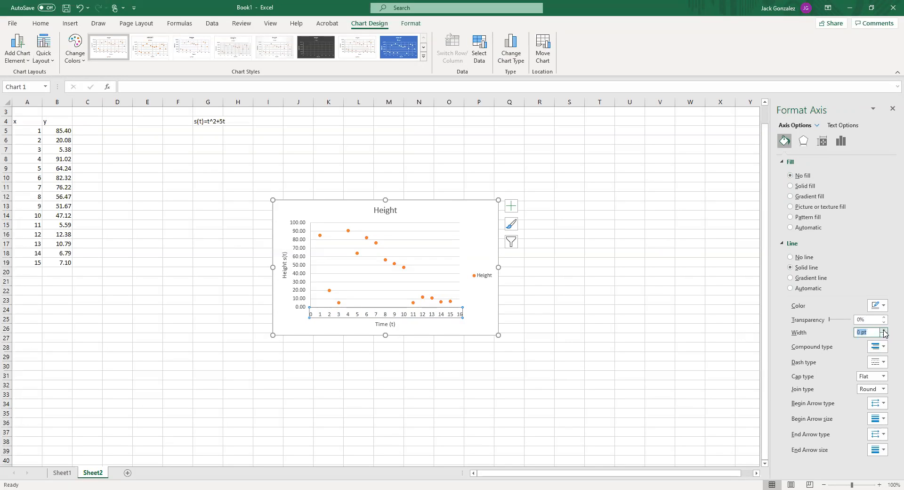
pyautogui.click(884, 330)
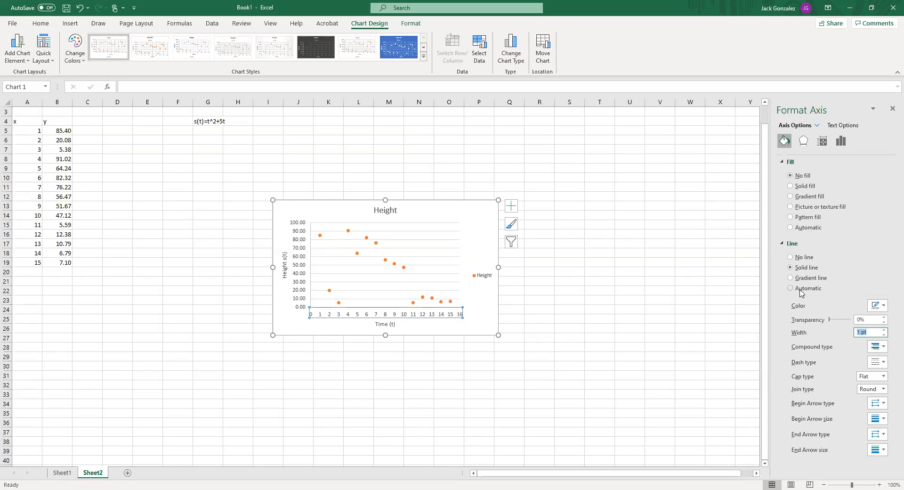
# Examine the horizontal axis's shadow, glow, soft edges and 3-D format effect options
pyautogui.click(804, 141)
pyautogui.click(798, 162)
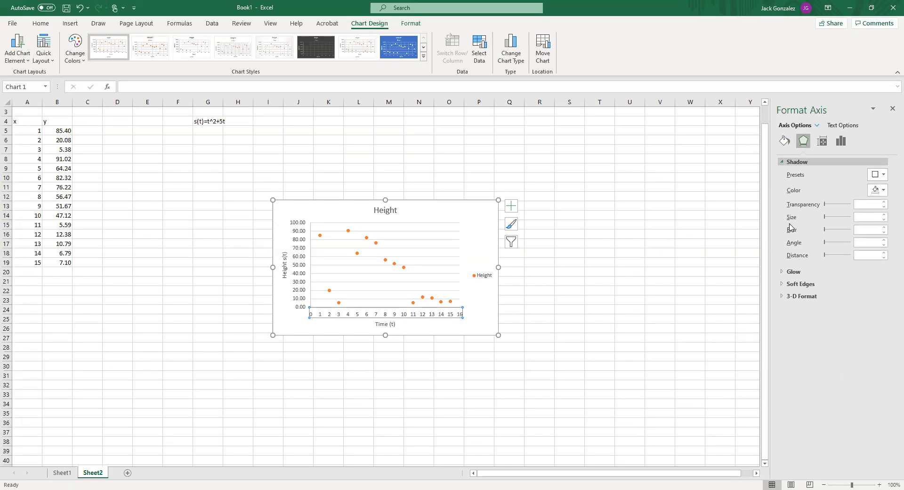
pyautogui.click(795, 272)
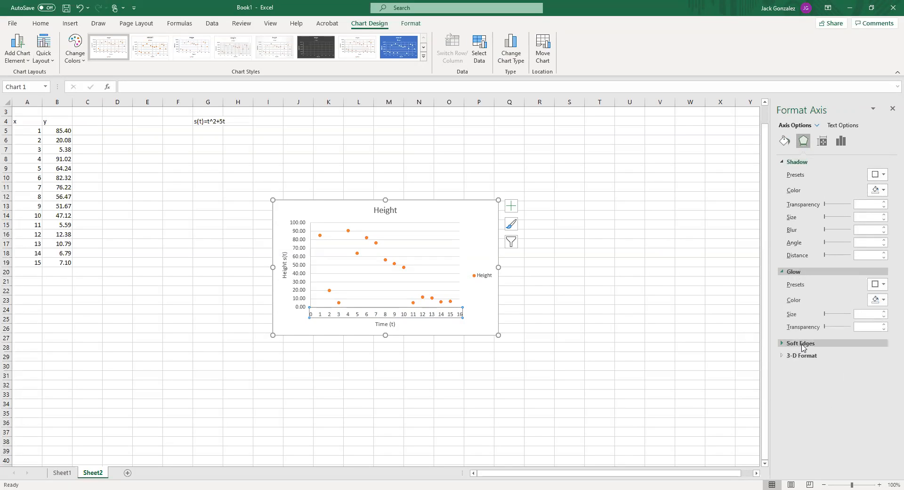
pyautogui.click(806, 343)
pyautogui.click(813, 384)
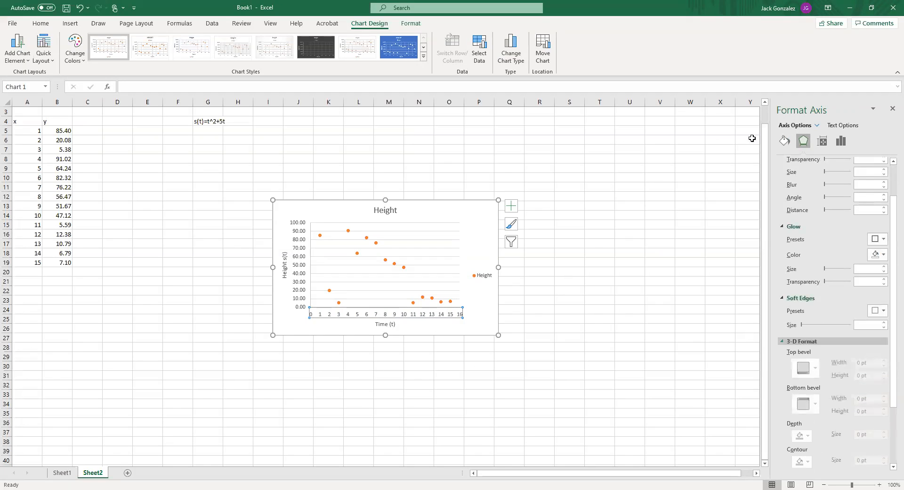
# Change the horizontal axis line's colour to a darker theme colour
pyautogui.click(785, 141)
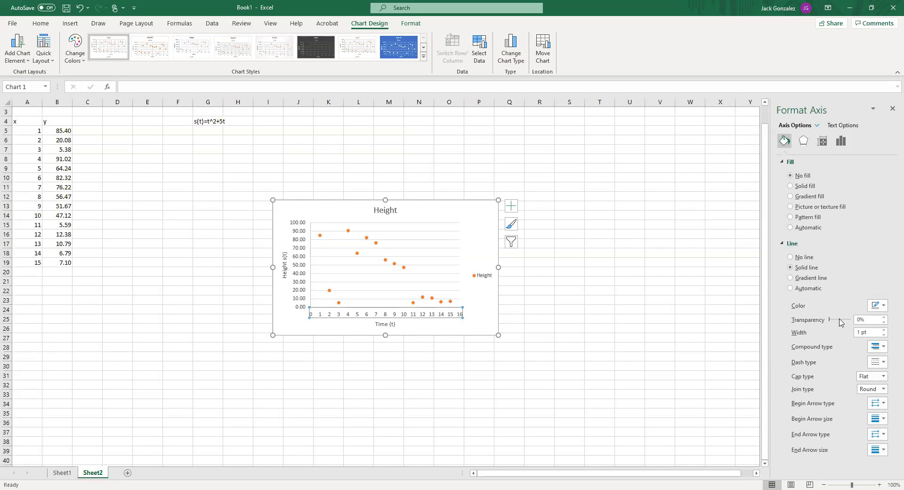
pyautogui.click(884, 306)
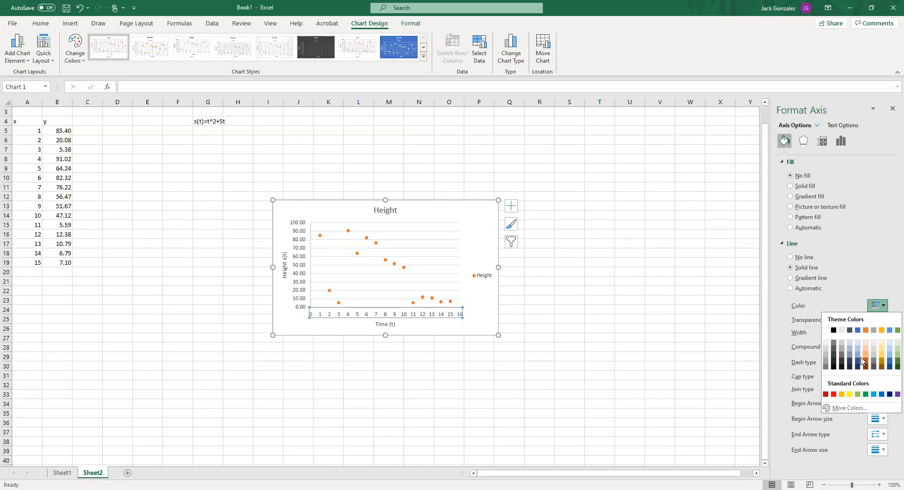
pyautogui.click(827, 366)
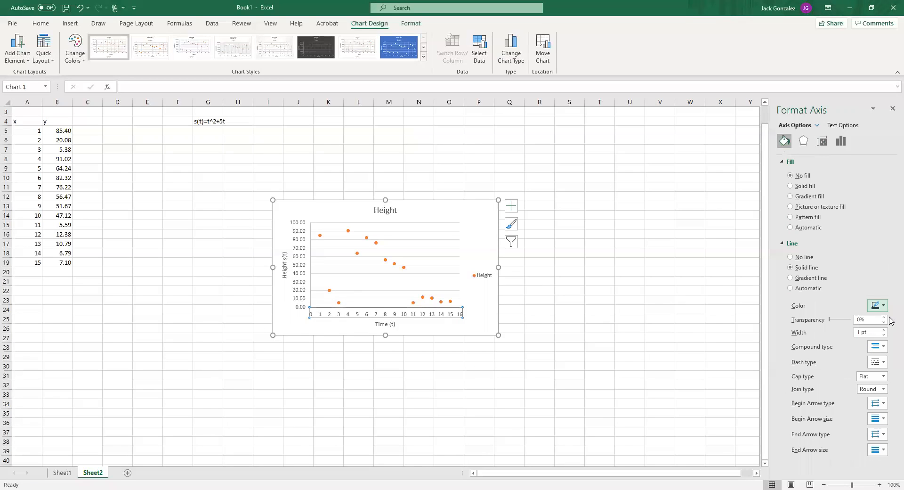
# Adjust the horizontal axis line's colour and set its compound type to the double line
pyautogui.click(880, 306)
pyautogui.click(884, 348)
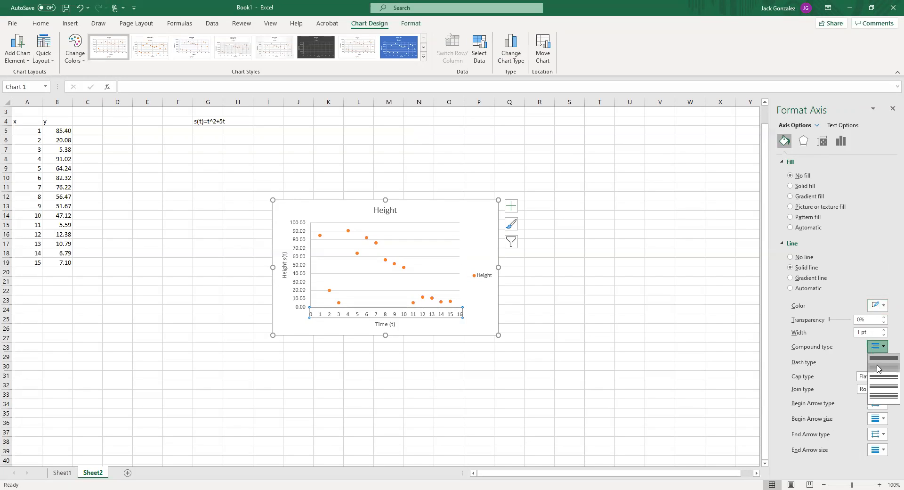
pyautogui.click(878, 369)
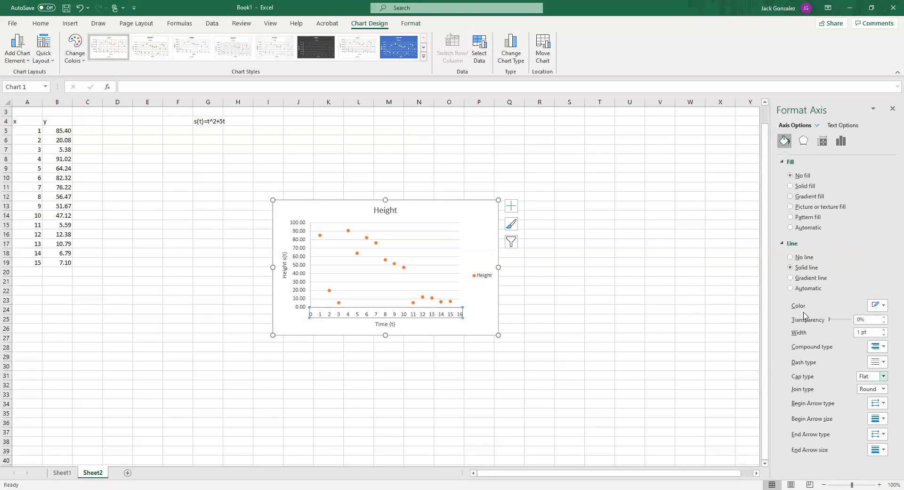
# Examine the horizontal axis's alignment, scale, tick mark, label and number format options
pyautogui.click(818, 126)
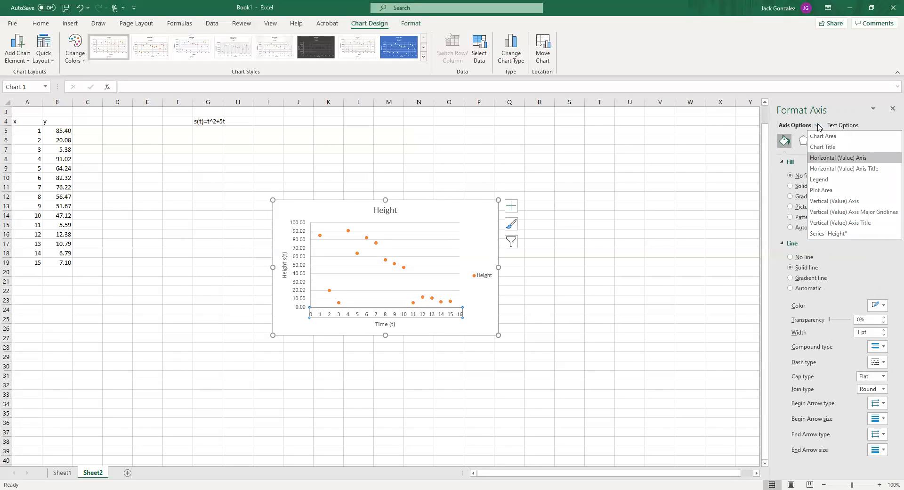
pyautogui.click(818, 127)
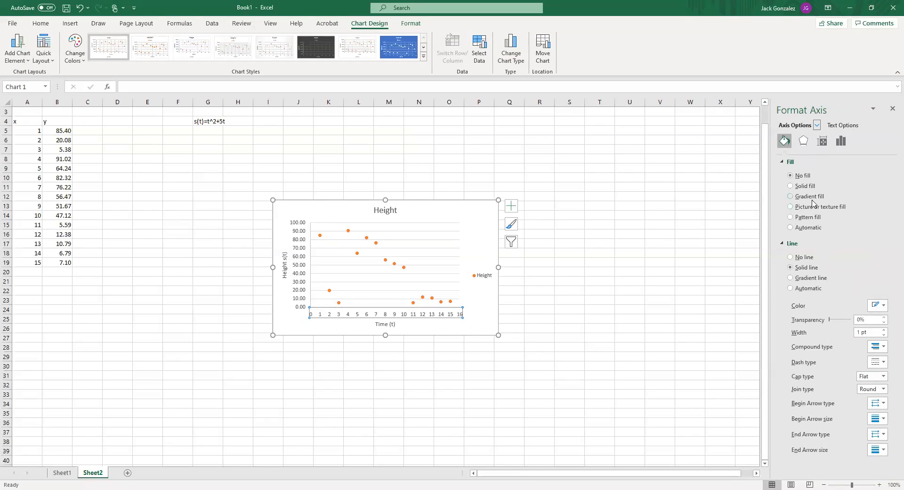
pyautogui.click(823, 141)
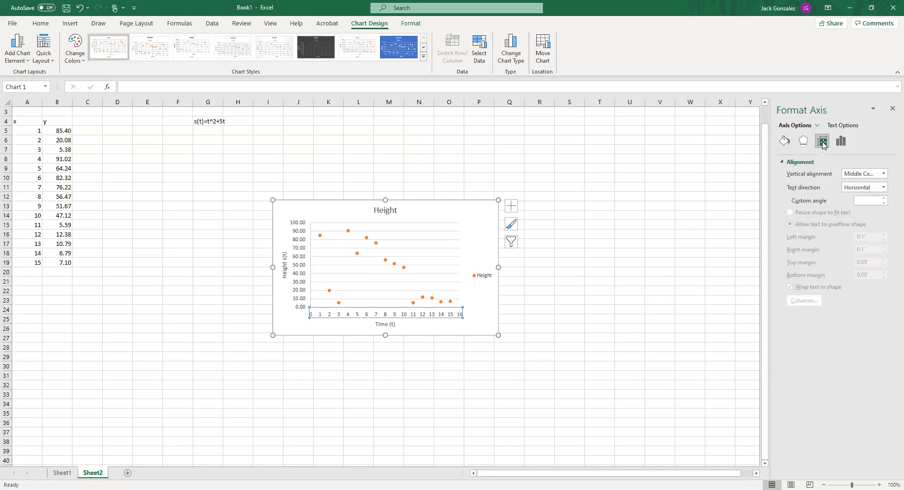
pyautogui.click(835, 142)
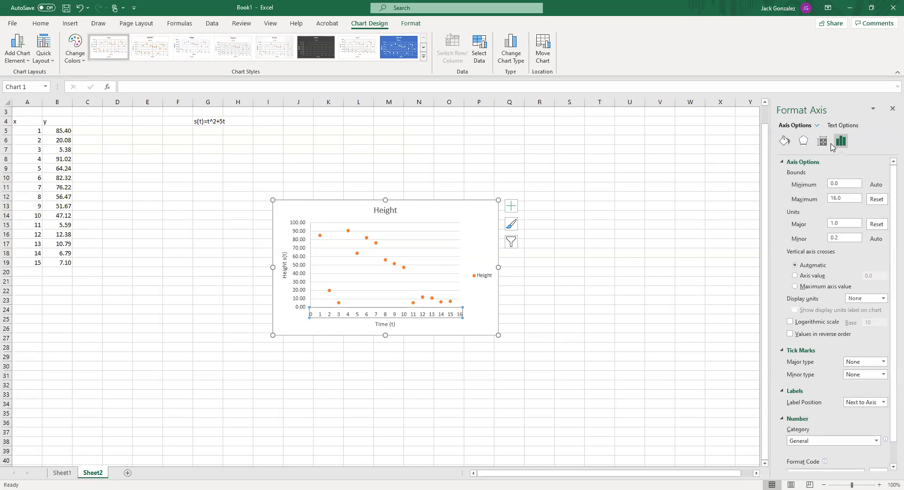
pyautogui.click(871, 364)
pyautogui.press('Down')
pyautogui.press('Return')
pyautogui.scroll(1, 870, 363)
pyautogui.click(867, 374)
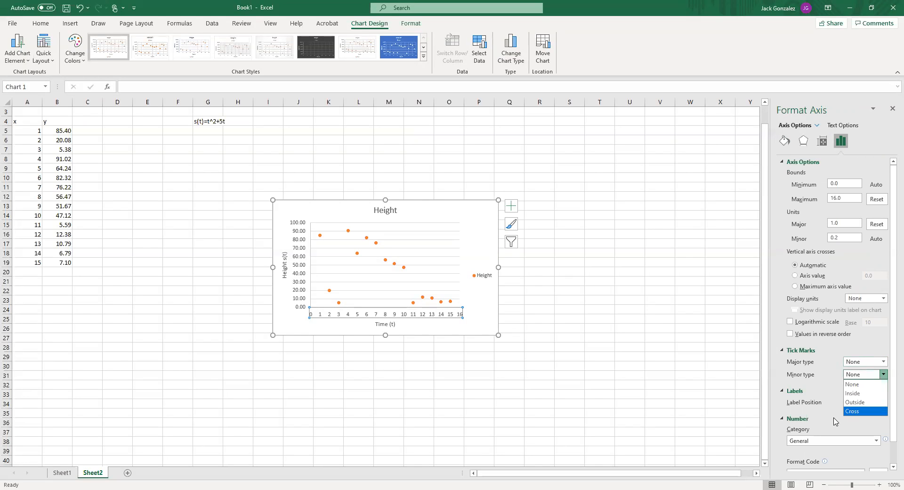
pyautogui.scroll(-1, 835, 421)
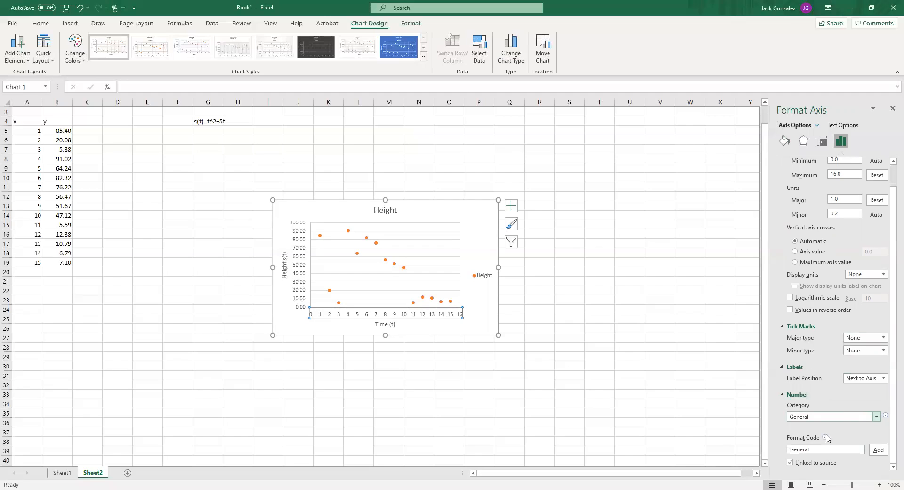
pyautogui.scroll(1, 793, 242)
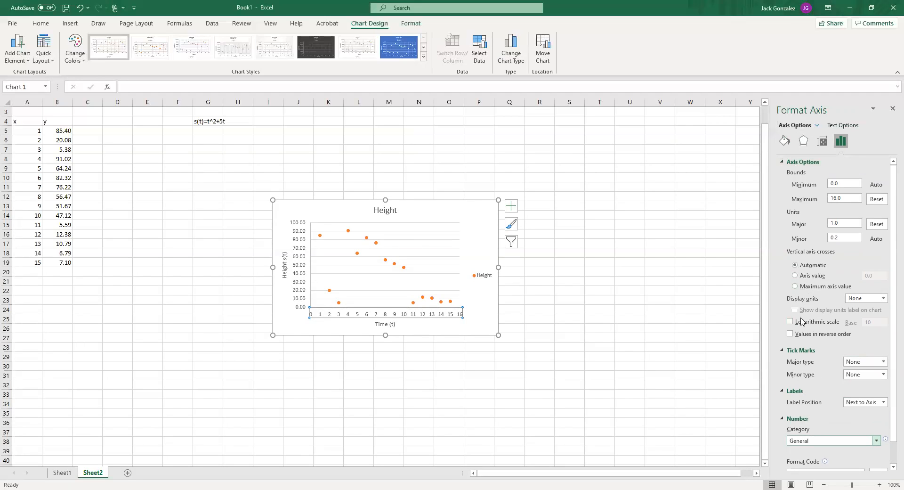
# Review the horizontal axis's fill and line settings and its text fill and outline options
pyautogui.click(785, 143)
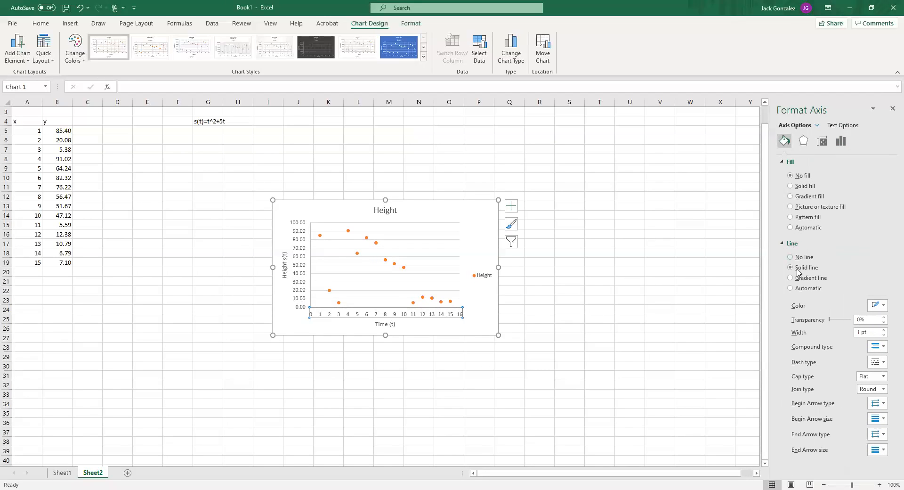
pyautogui.click(783, 245)
pyautogui.click(783, 245)
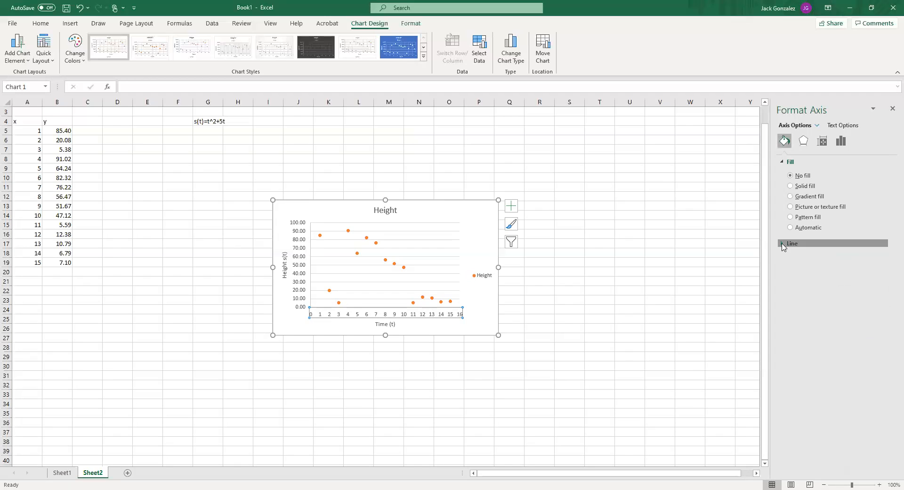
pyautogui.click(844, 125)
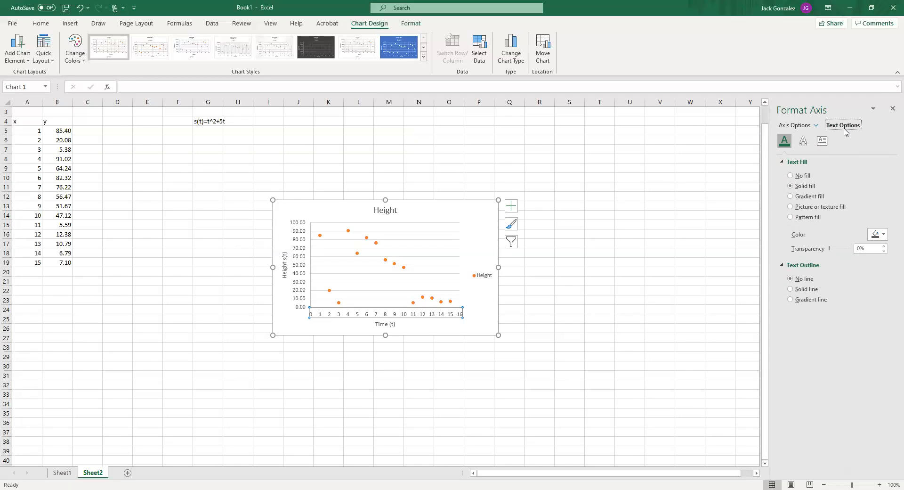
# Set the horizontal axis's major tick mark type to Cross
pyautogui.click(808, 126)
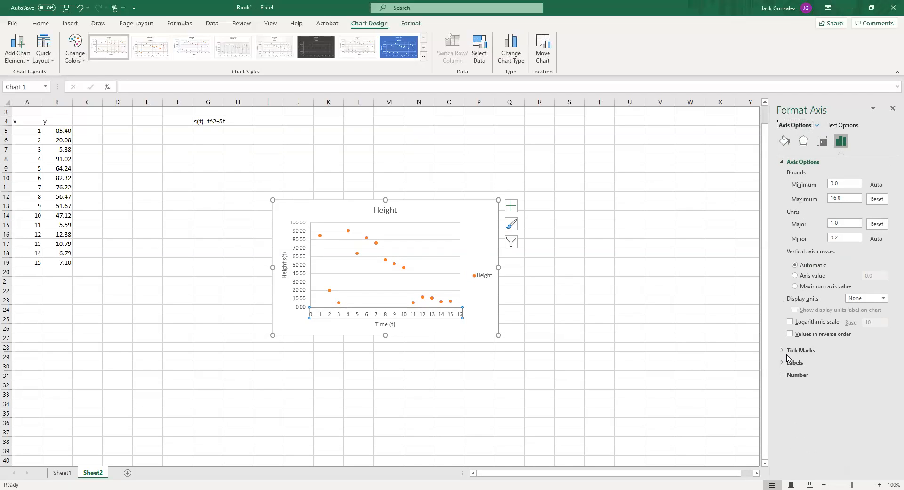
pyautogui.click(792, 351)
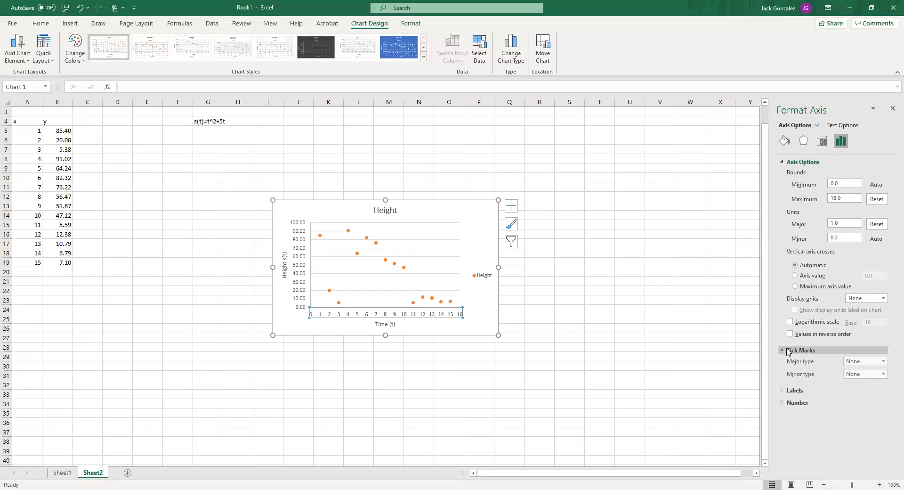
pyautogui.click(860, 362)
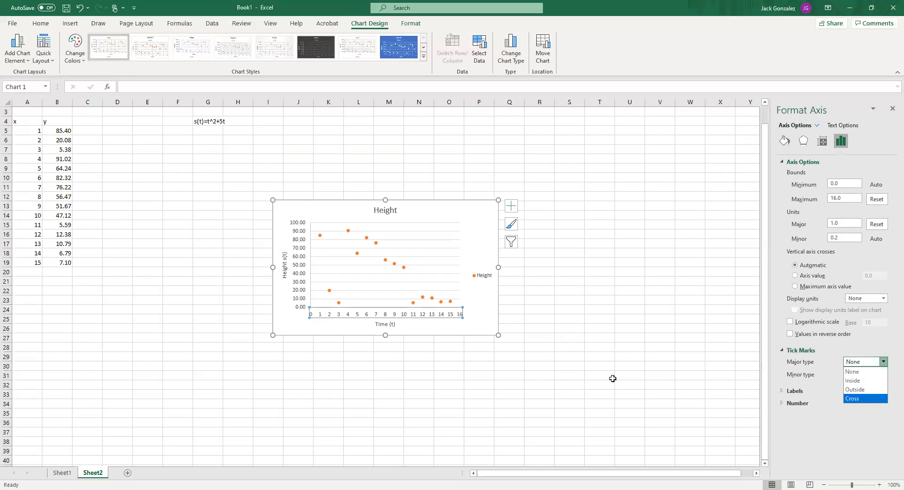
pyautogui.click(569, 366)
pyautogui.click(456, 318)
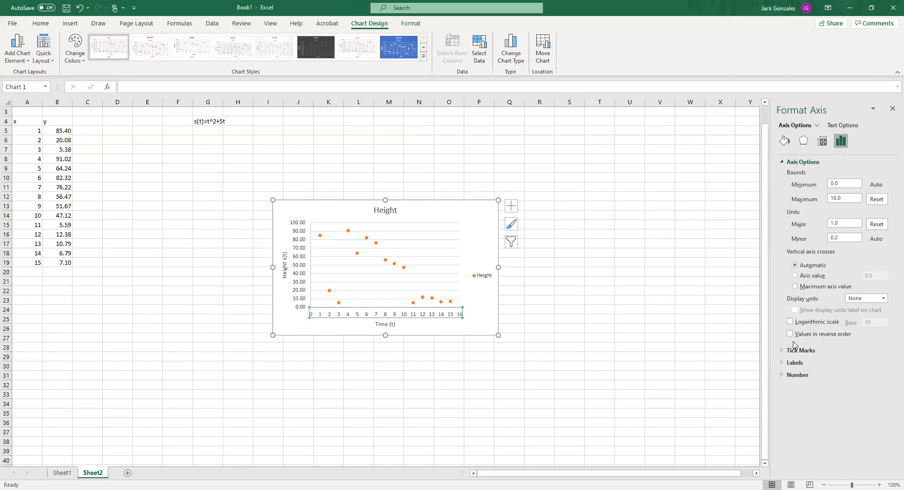
pyautogui.click(822, 350)
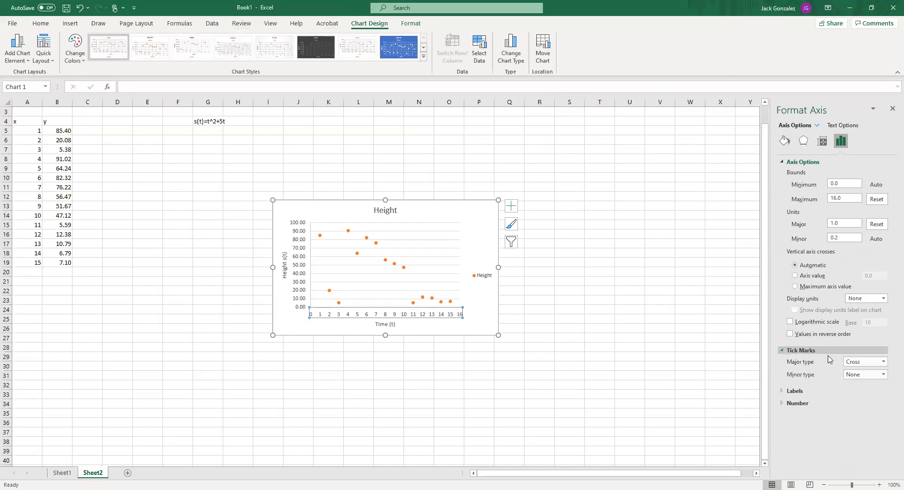
# Set the horizontal axis's minor tick mark type to Outside and show its label and number format settings
pyautogui.click(873, 377)
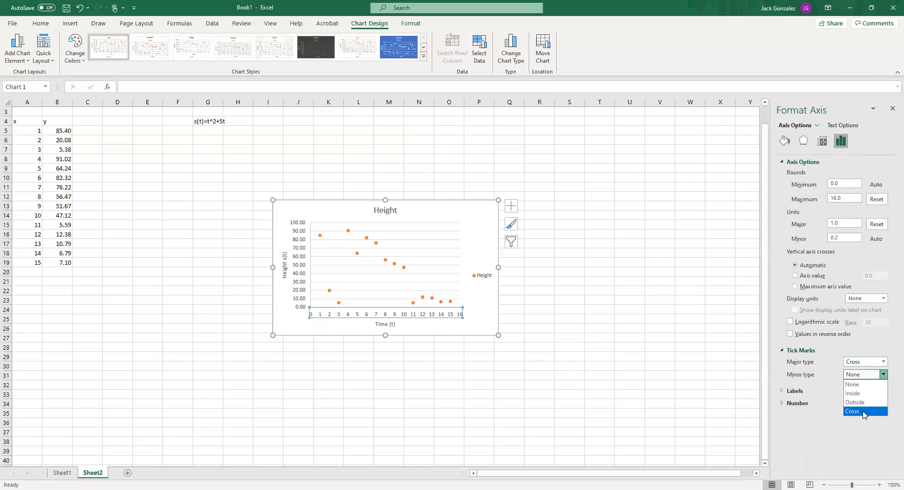
pyautogui.click(864, 412)
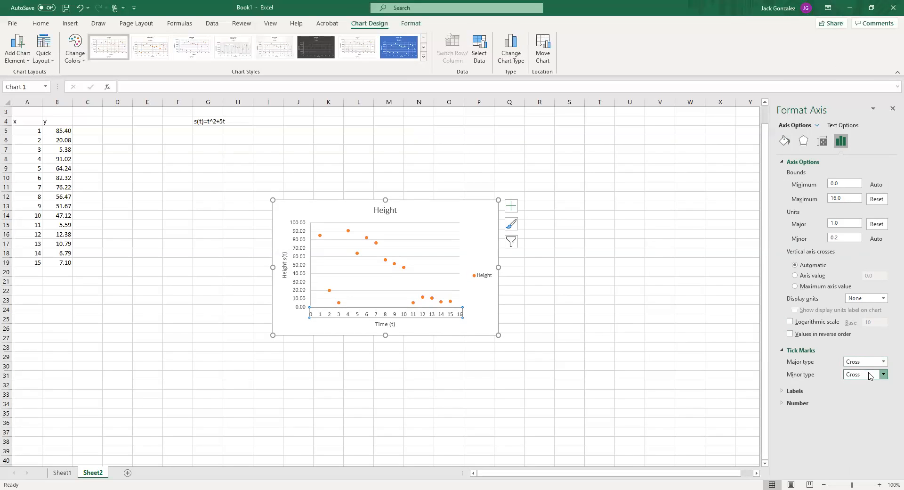
pyautogui.scroll(1, 869, 374)
pyautogui.click(781, 392)
pyautogui.click(782, 418)
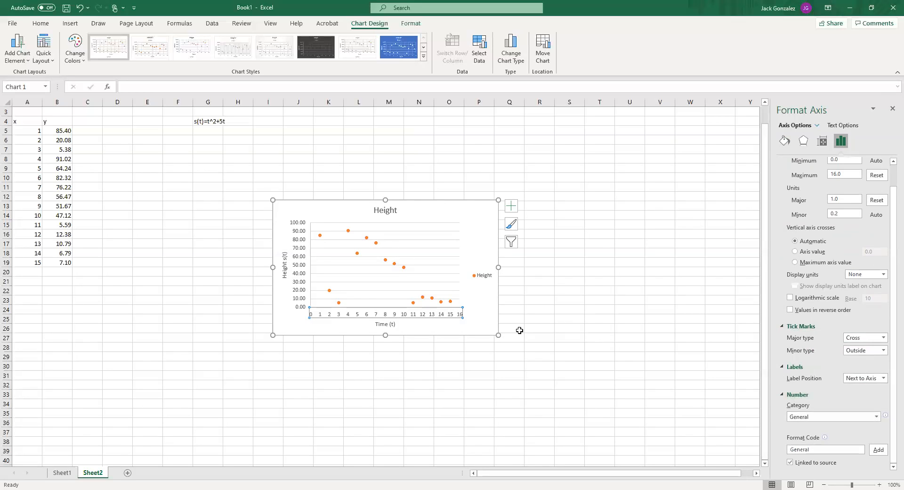
# Preview the smooth-line, straight-line and bubble versions of the Height chart and keep the plain Scatter type
pyautogui.click(512, 42)
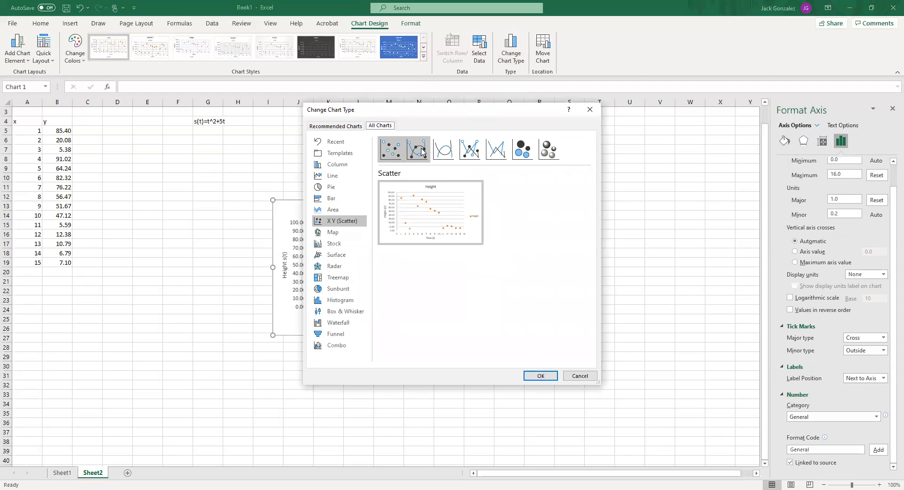
pyautogui.click(418, 150)
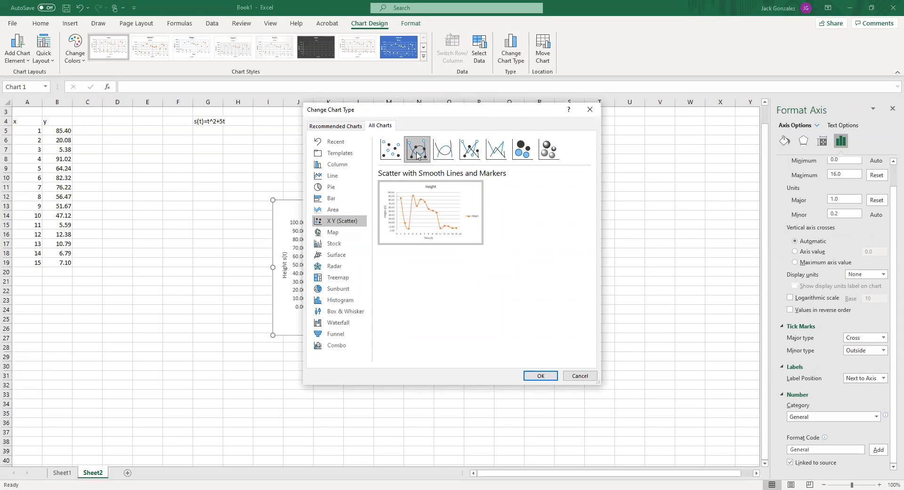
pyautogui.click(442, 157)
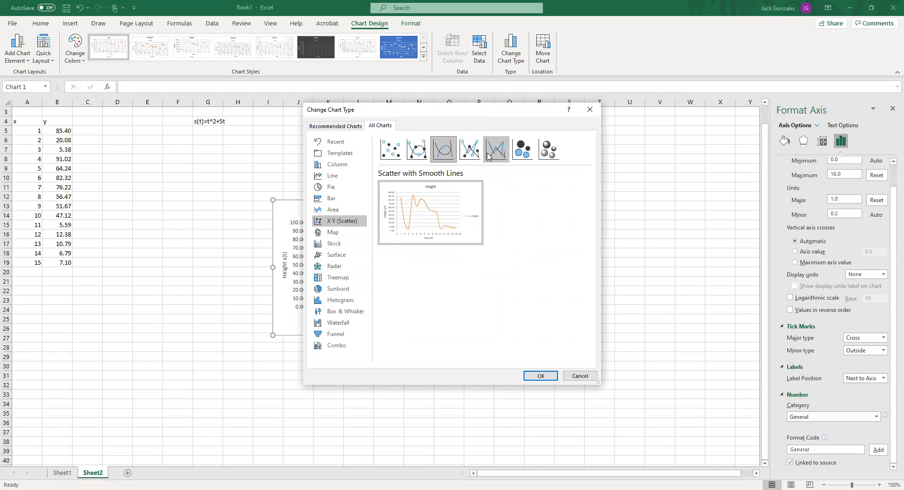
pyautogui.click(469, 154)
pyautogui.click(496, 153)
pyautogui.click(466, 153)
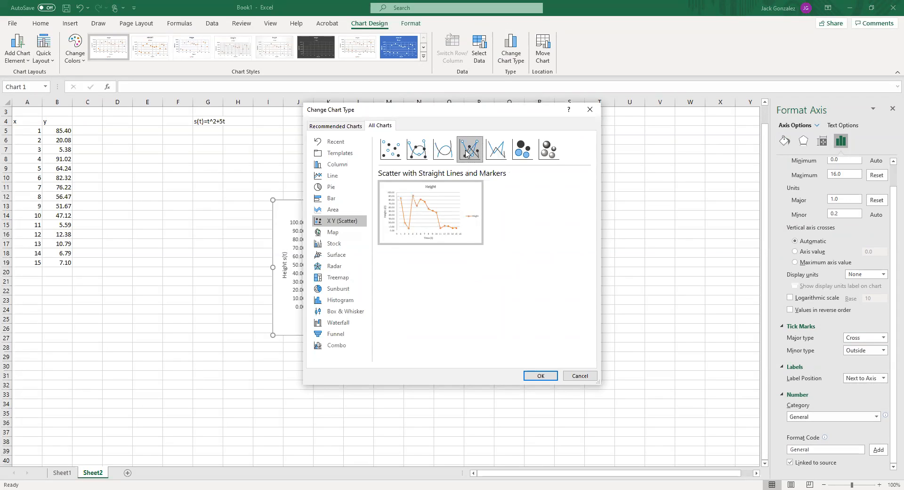
pyautogui.click(419, 153)
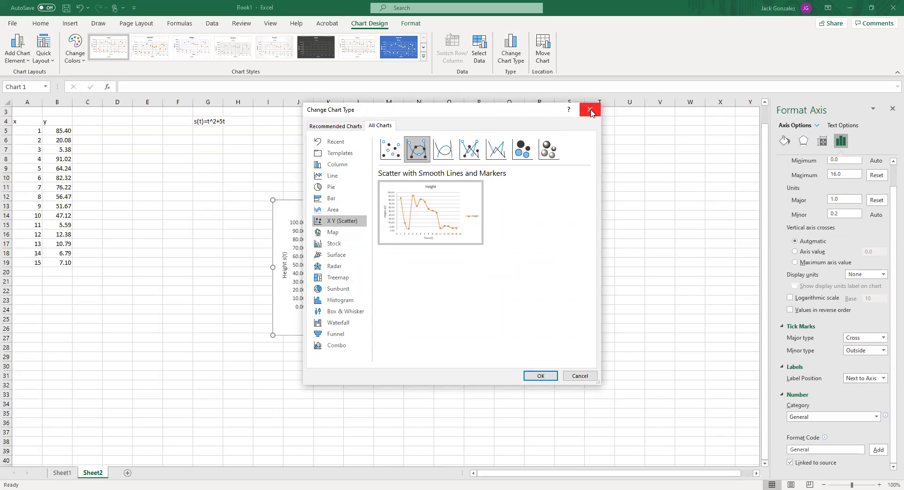
pyautogui.click(549, 150)
pyautogui.click(516, 148)
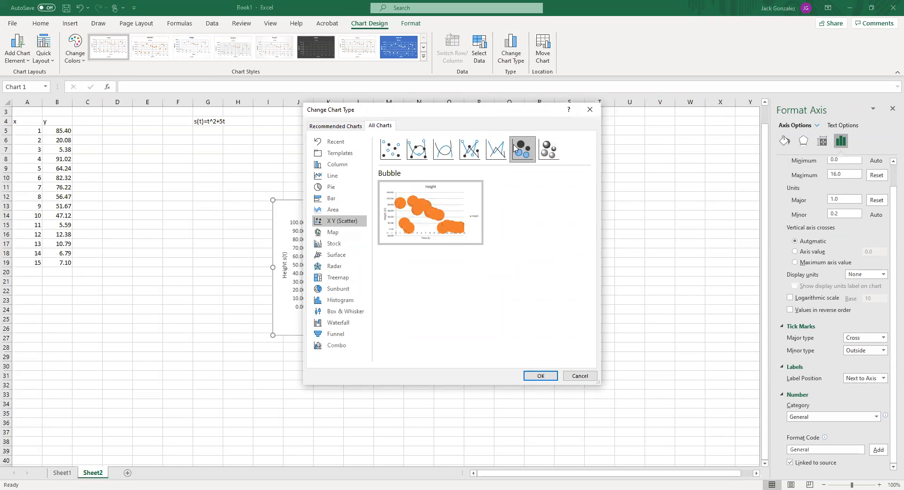
pyautogui.click(389, 158)
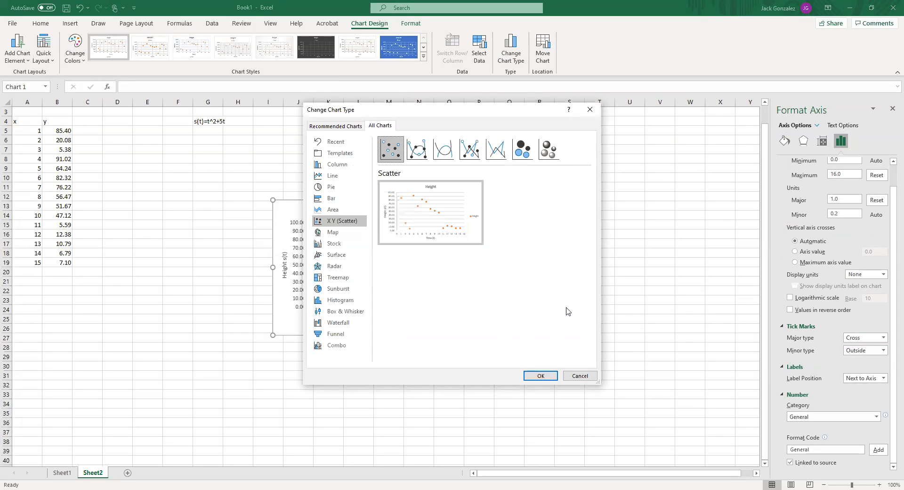
pyautogui.click(541, 376)
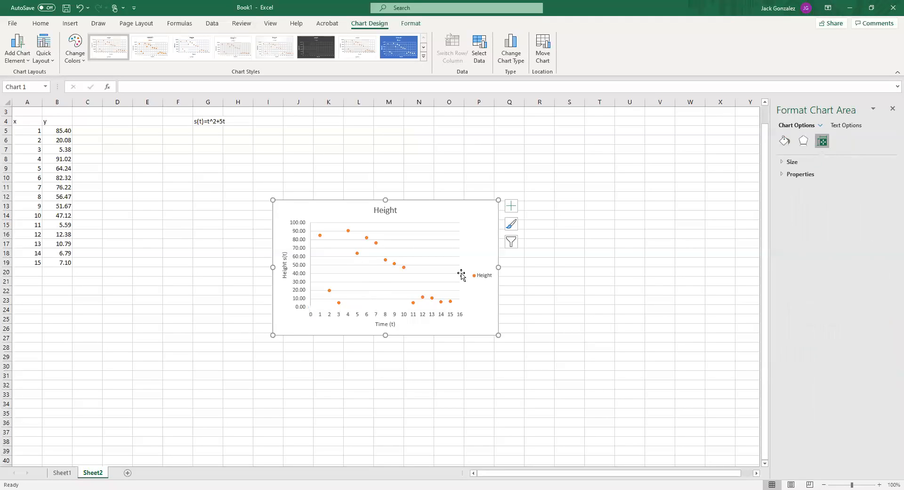
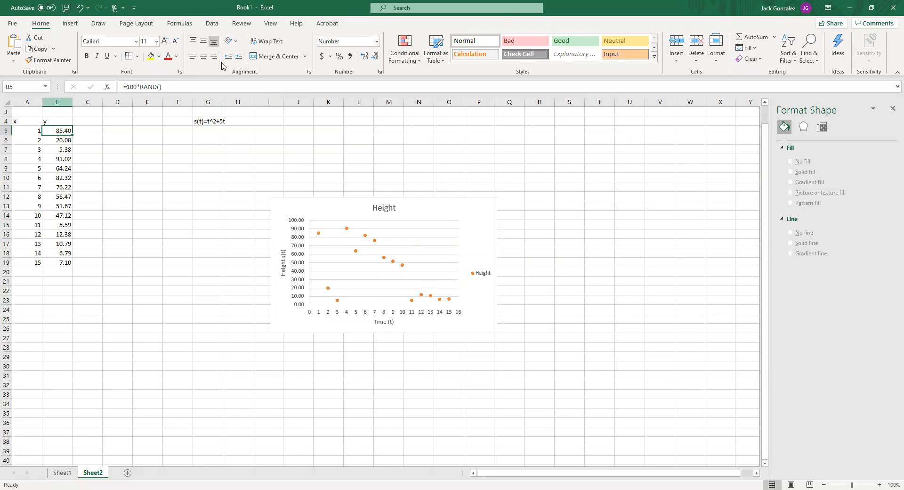
pyautogui.click(452, 209)
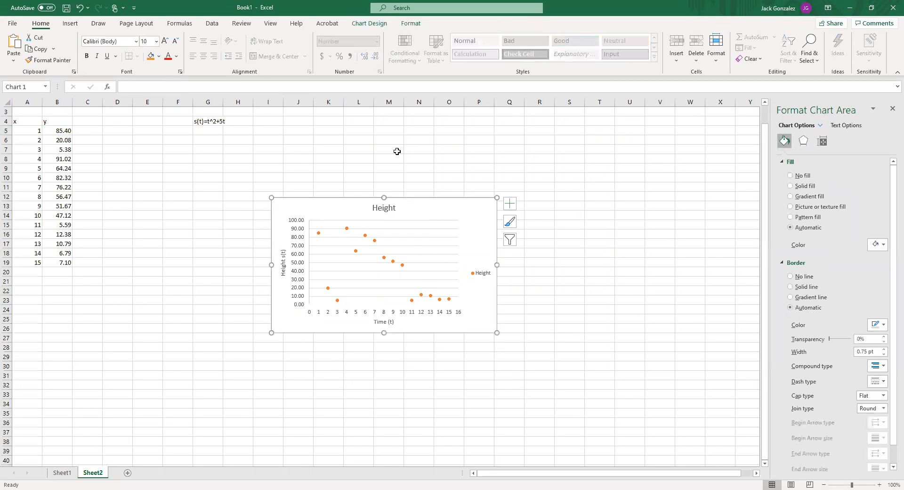
pyautogui.click(546, 169)
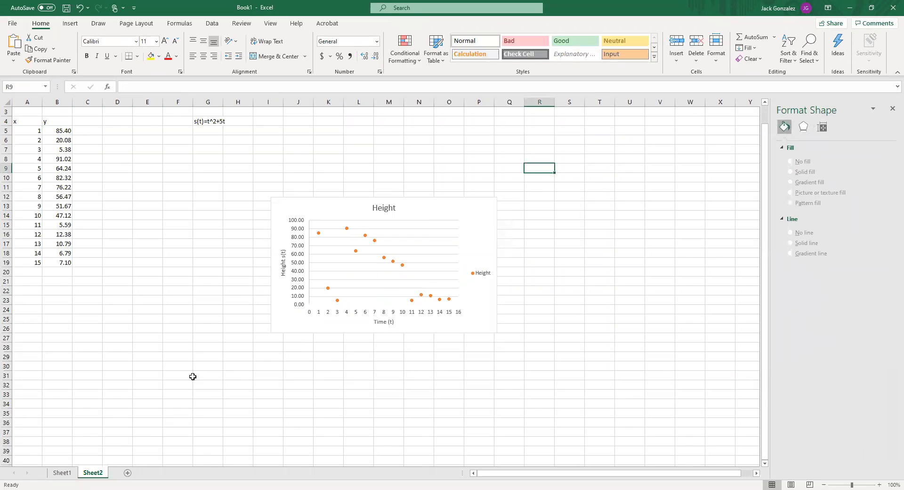
pyautogui.moveTo(25, 121); pyautogui.dragTo(57, 253)
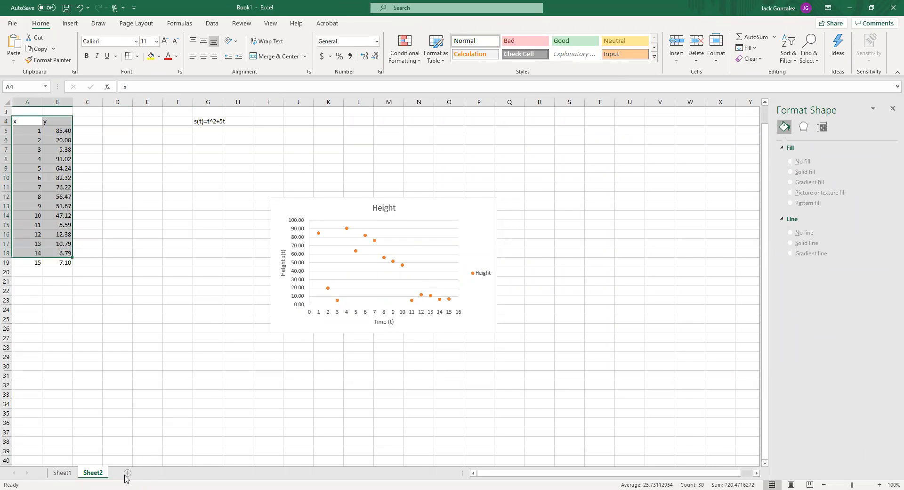
# Add a new blank worksheet after Sheet2
pyautogui.click(127, 473)
pyautogui.click(31, 133)
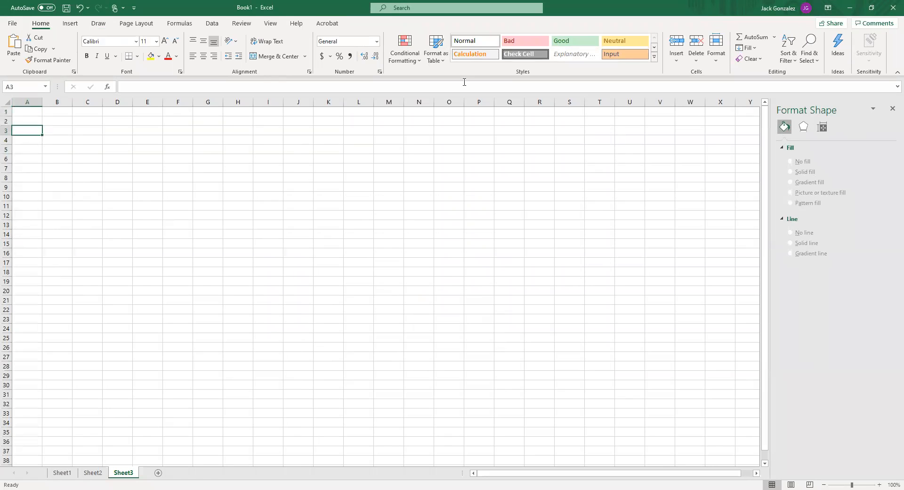
pyautogui.click(339, 151)
pyautogui.click(242, 147)
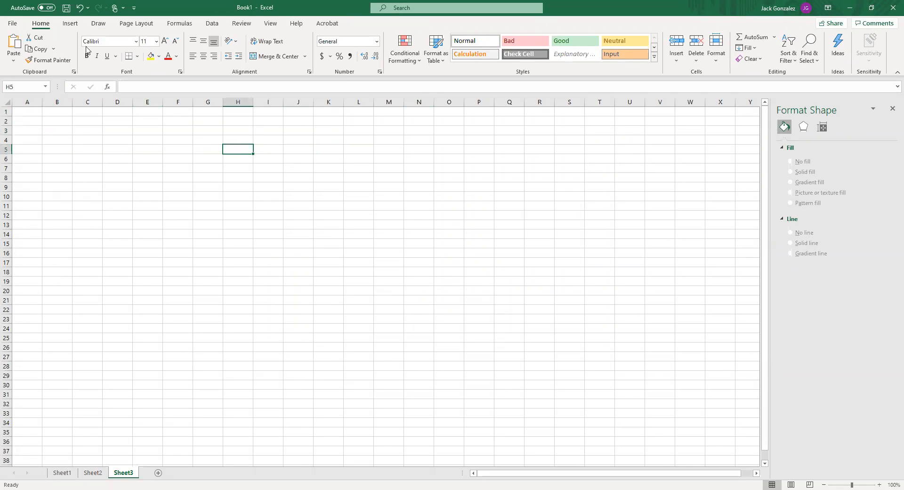
# Insert a plain Scatter chart based on the empty cells E3:E14
pyautogui.moveTo(138, 132); pyautogui.dragTo(140, 233)
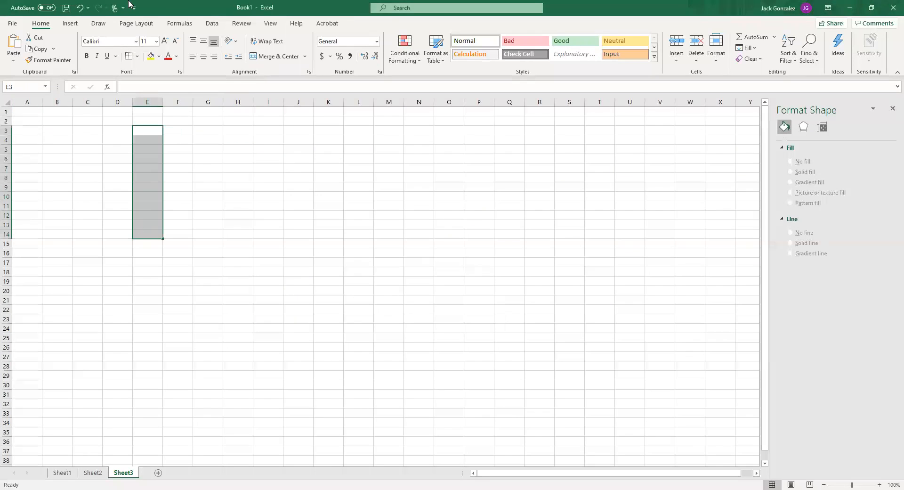
pyautogui.click(136, 24)
pyautogui.click(100, 25)
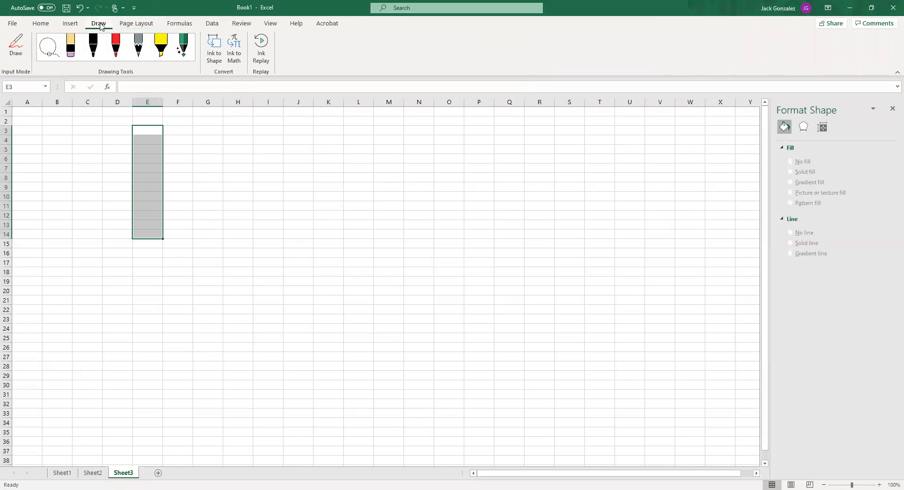
pyautogui.click(73, 27)
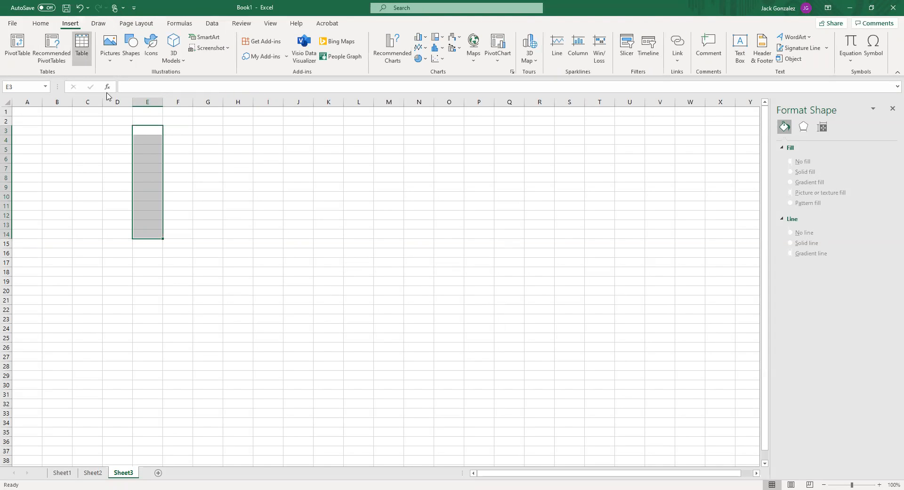
pyautogui.click(443, 63)
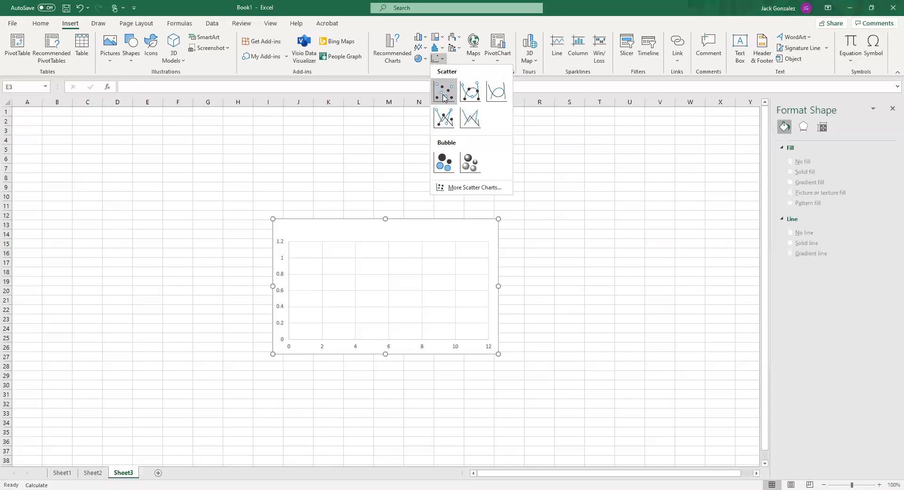
pyautogui.click(443, 91)
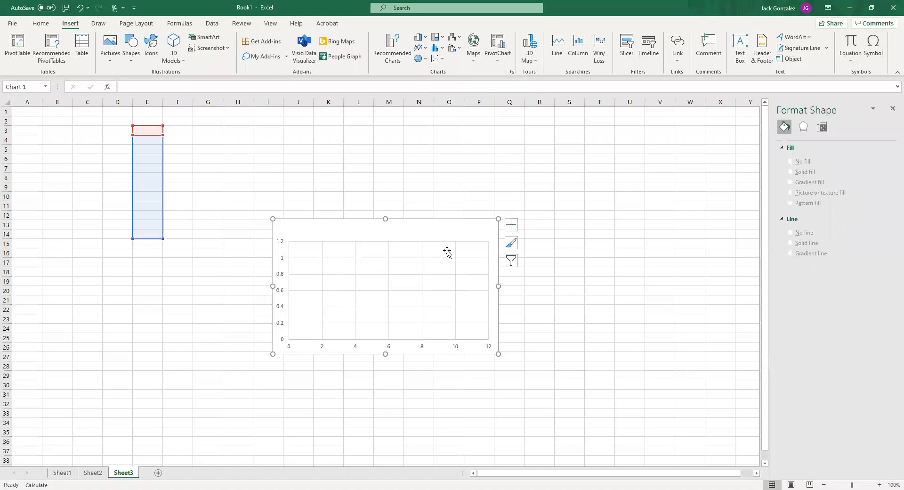
# Apply the first quick layout, with axis titles and a legend, to the blank scatter chart
pyautogui.click(365, 234)
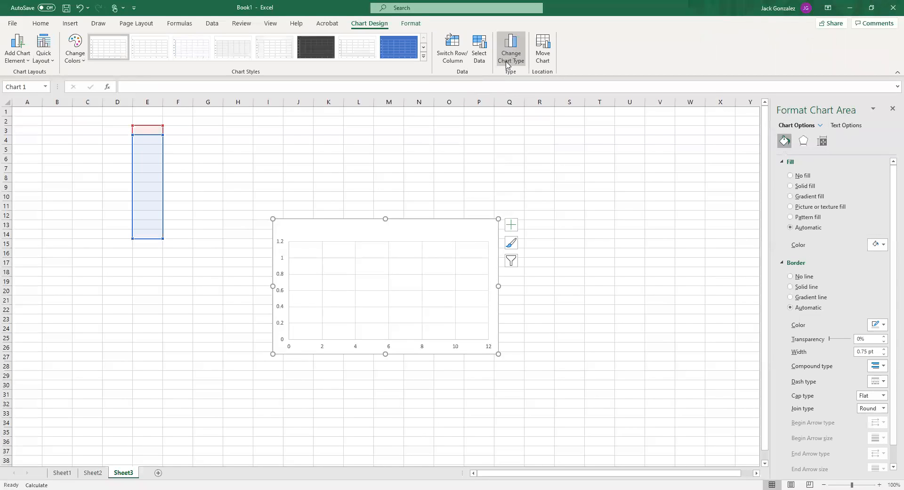
pyautogui.click(45, 57)
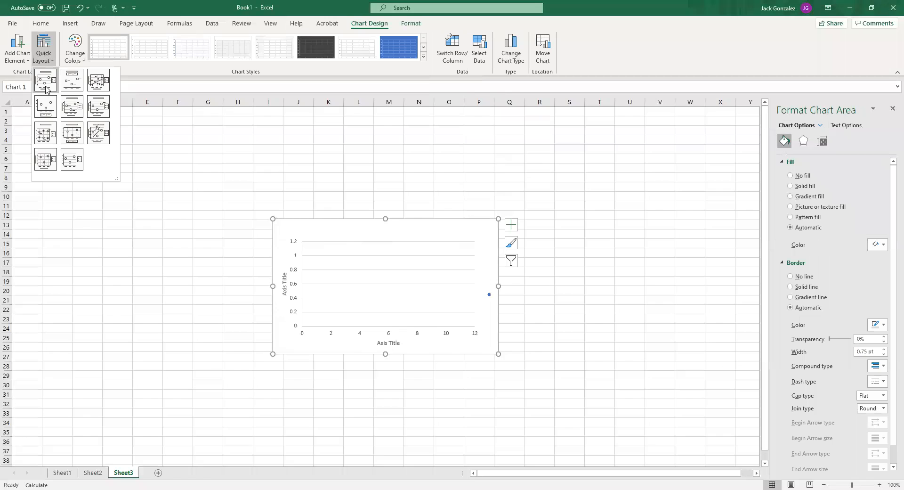
pyautogui.click(45, 81)
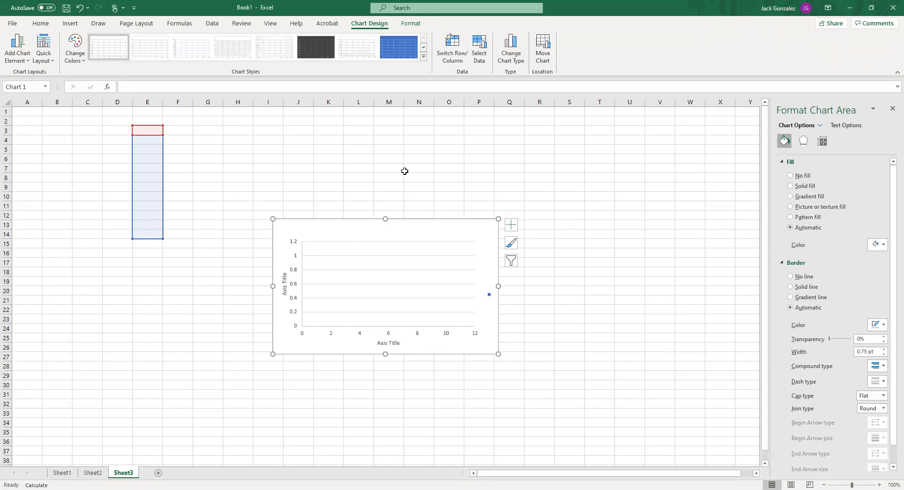
# Enter the column headers x in A4 and y in B4
pyautogui.click(26, 138)
pyautogui.write('x')
pyautogui.press('Tab')
pyautogui.write('y')
pyautogui.press('Return')
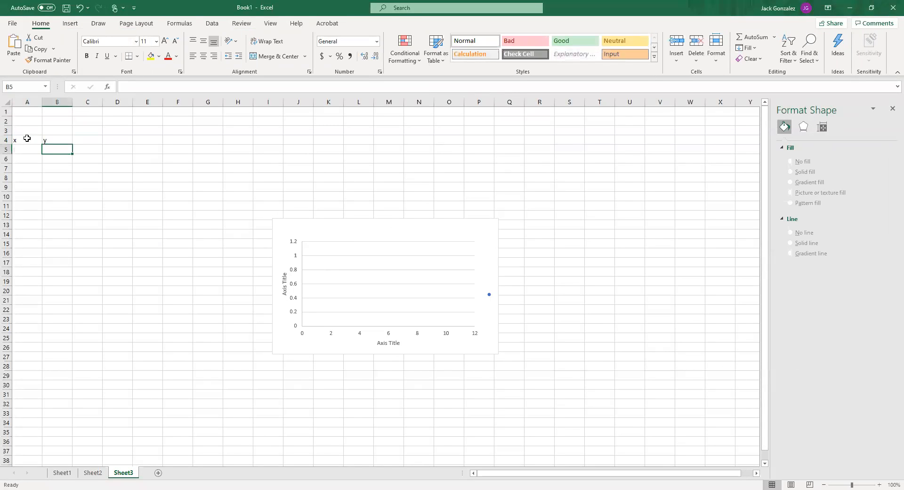
# Enter 1, 2 and 3 below the x header and extend the series down to 20 in A24
pyautogui.press('Left')
pyautogui.write('1')
pyautogui.press('Return')
pyautogui.write('2')
pyautogui.press('Return')
pyautogui.write('3')
pyautogui.press('Return')
pyautogui.write('1')
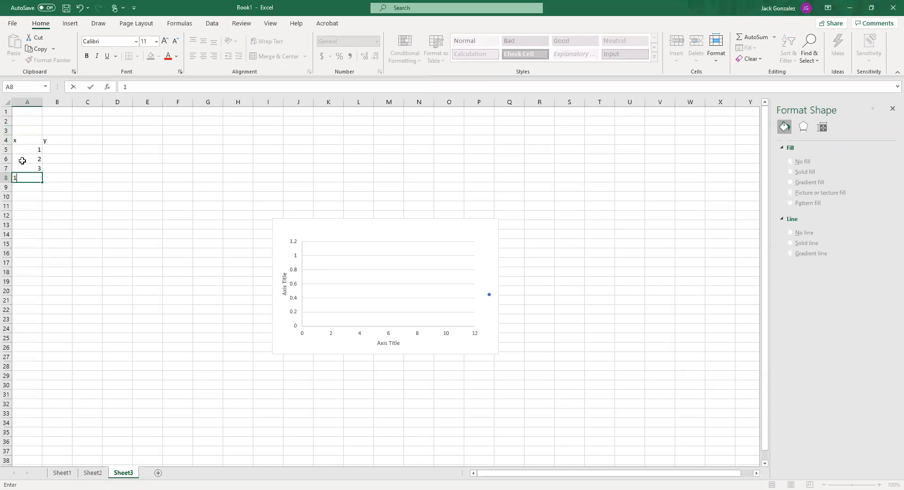
pyautogui.press('Escape')
pyautogui.click(34, 151)
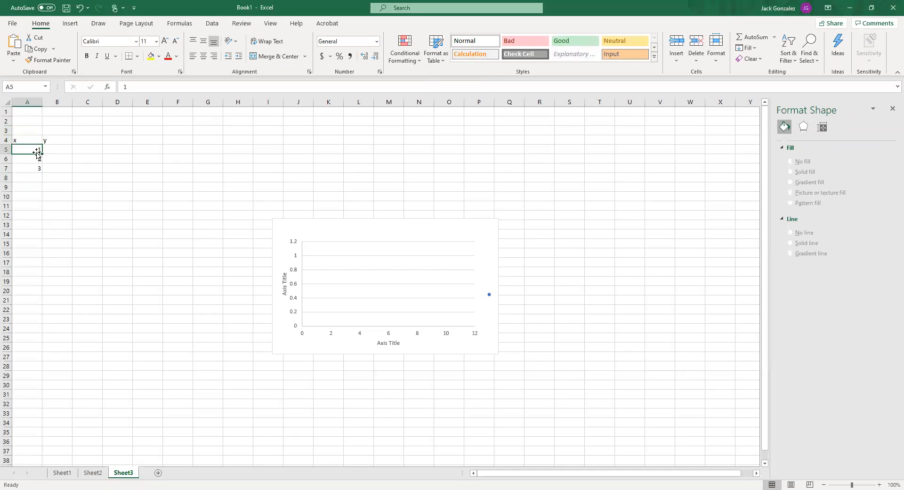
pyautogui.moveTo(34, 150); pyautogui.dragTo(42, 229)
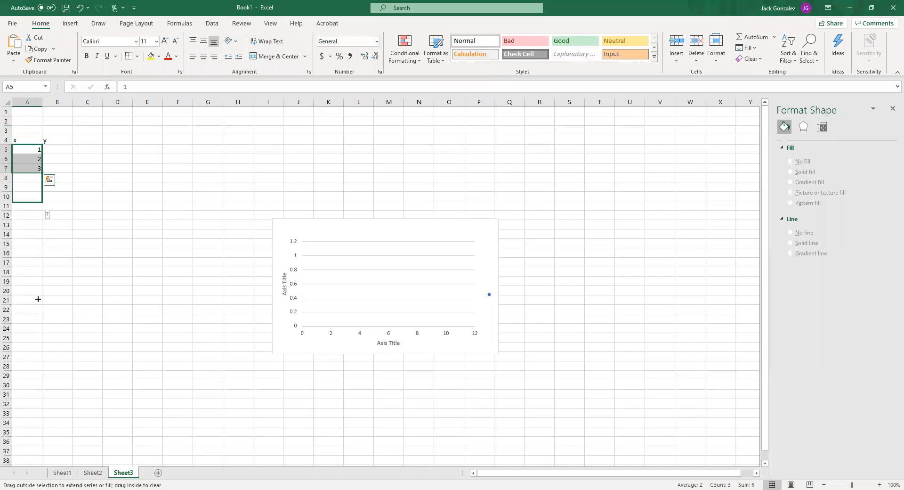
pyautogui.moveTo(38, 299); pyautogui.dragTo(40, 328)
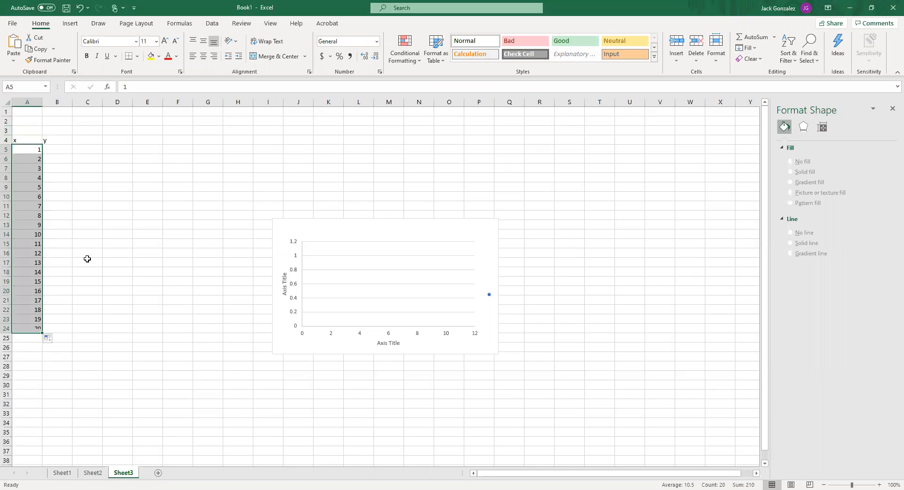
# Enter the formula =100*RAND() in B5, accepting the closing-parenthesis correction
pyautogui.click(58, 150)
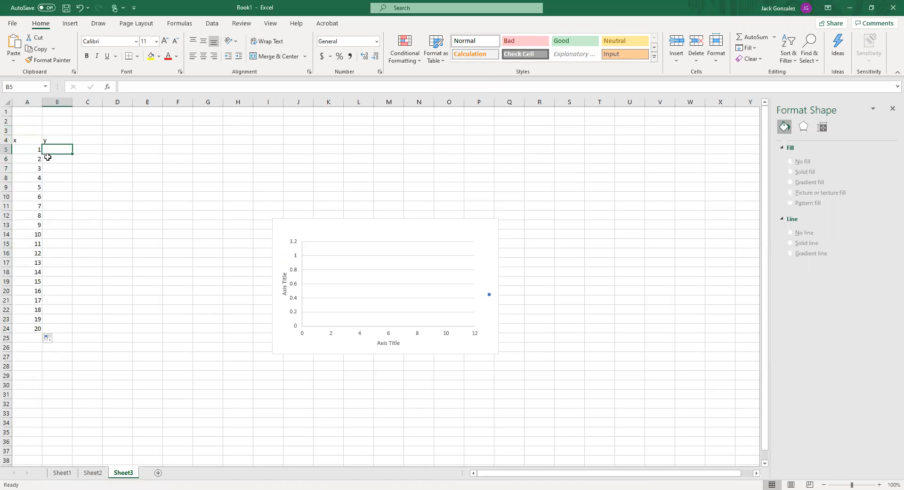
pyautogui.write('=100*')
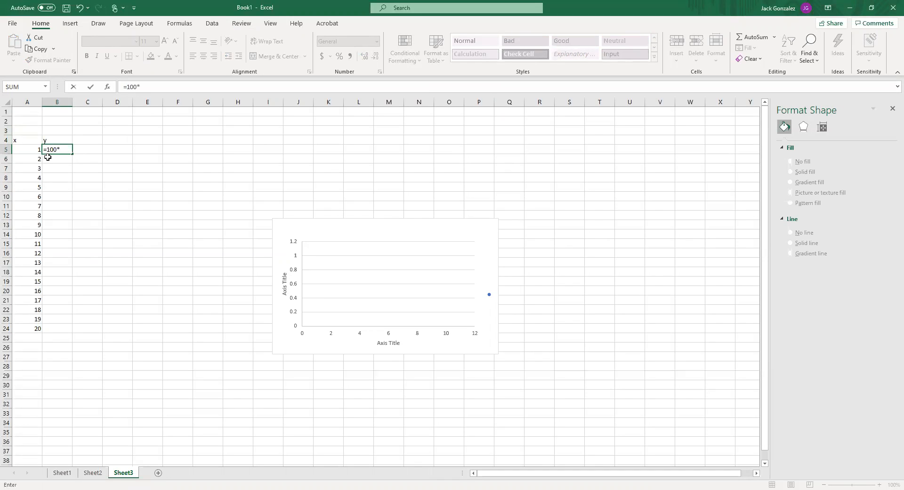
pyautogui.write('rand')
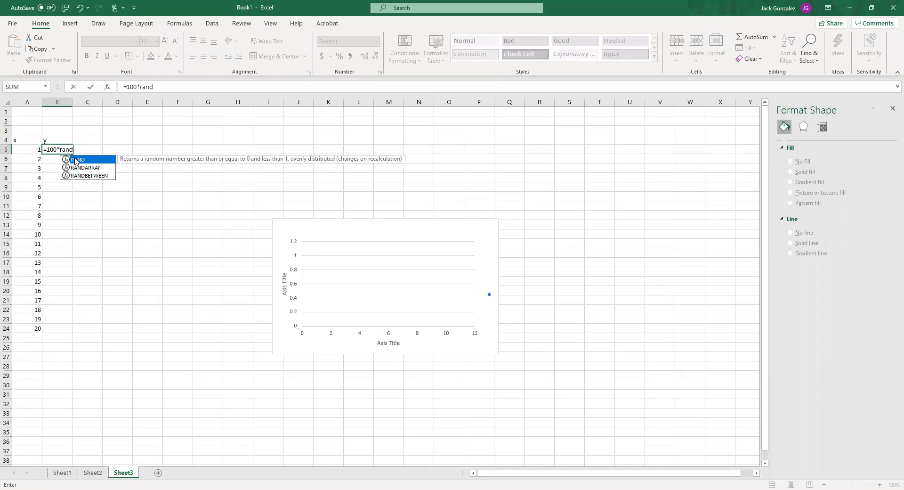
pyautogui.doubleClick(76, 161)
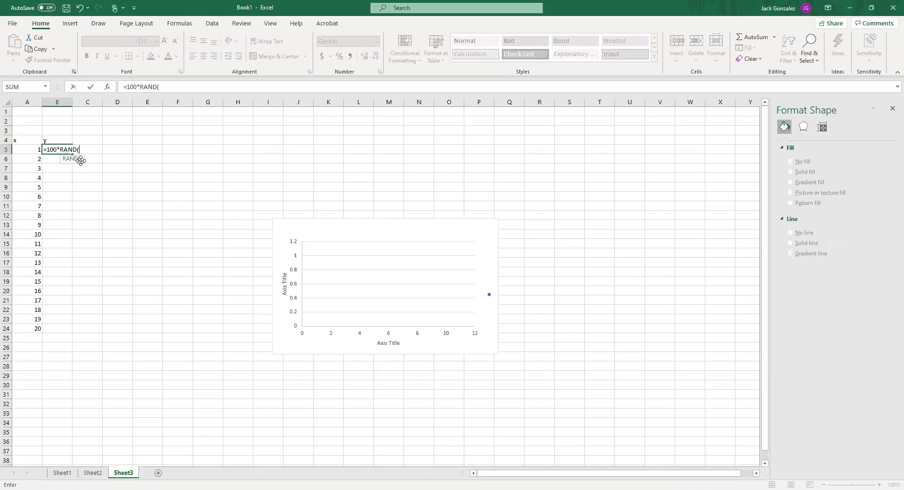
pyautogui.click(76, 160)
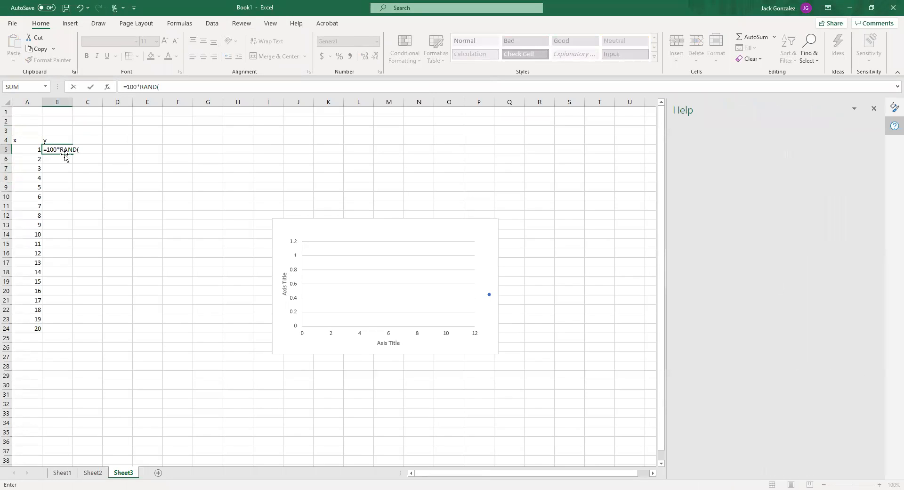
pyautogui.press('Return')
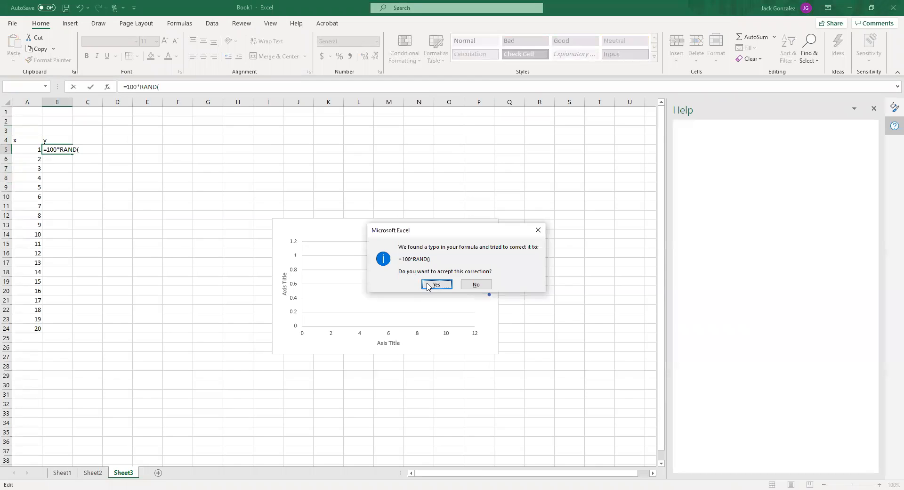
pyautogui.press('Return')
# Fill the random-value formula from B5 down to B24 and close the Help pane
pyautogui.click(69, 151)
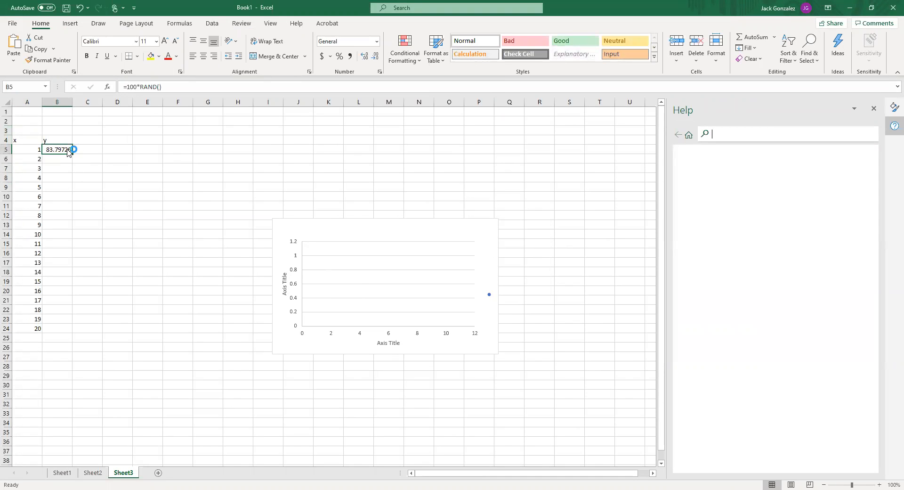
pyautogui.moveTo(71, 153); pyautogui.dragTo(71, 332)
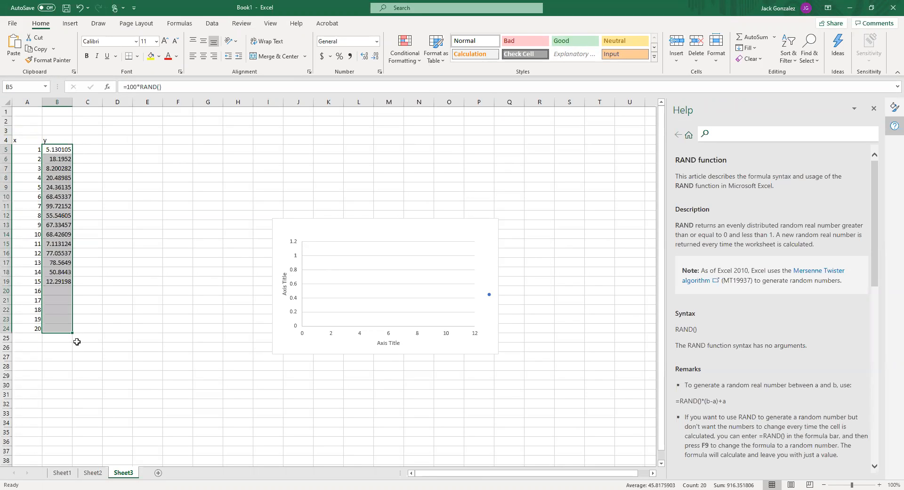
pyautogui.click(874, 109)
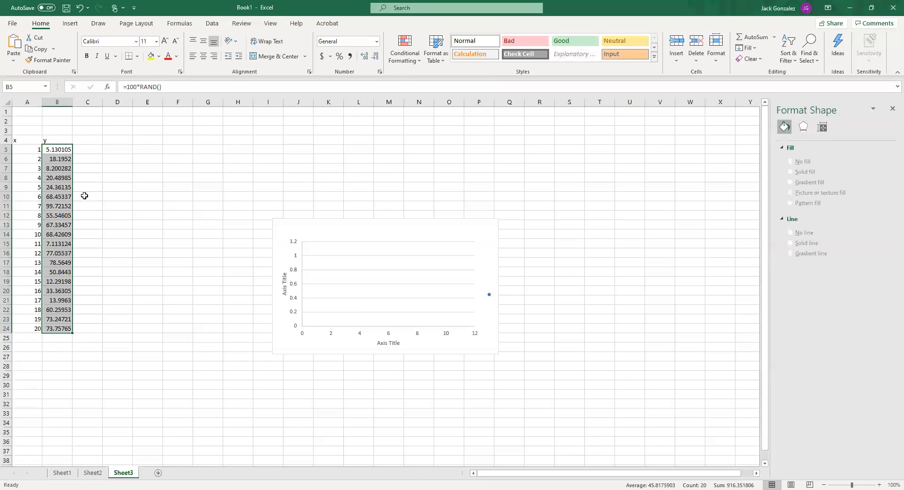
pyautogui.click(84, 169)
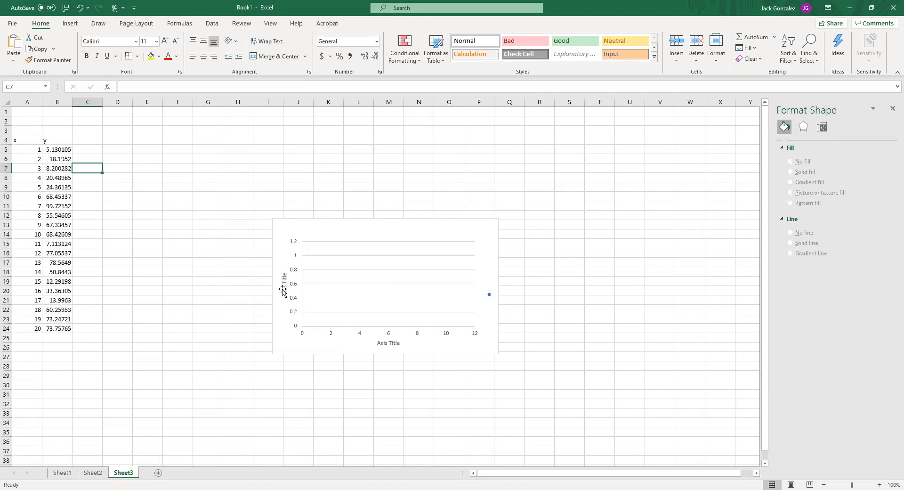
# Remove the blank series from the chart's data source and check the hidden and empty cell settings without changing them
pyautogui.click(398, 229)
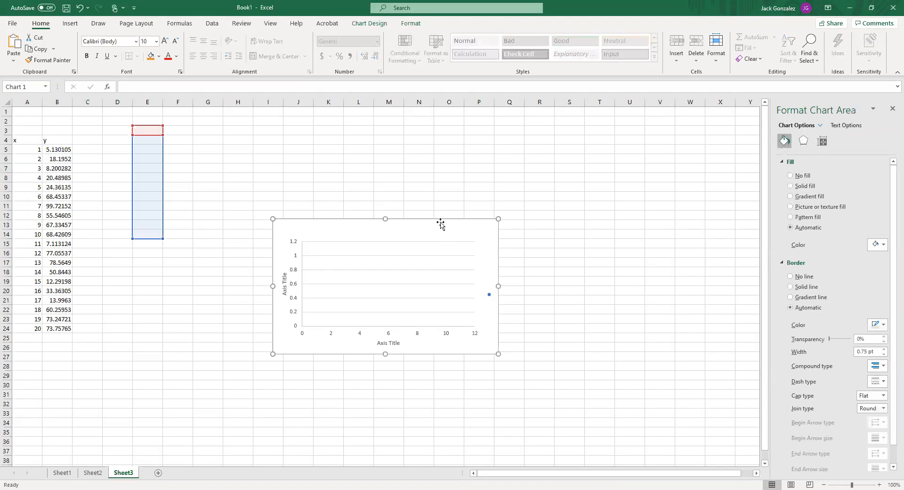
pyautogui.click(385, 232)
pyautogui.click(420, 236)
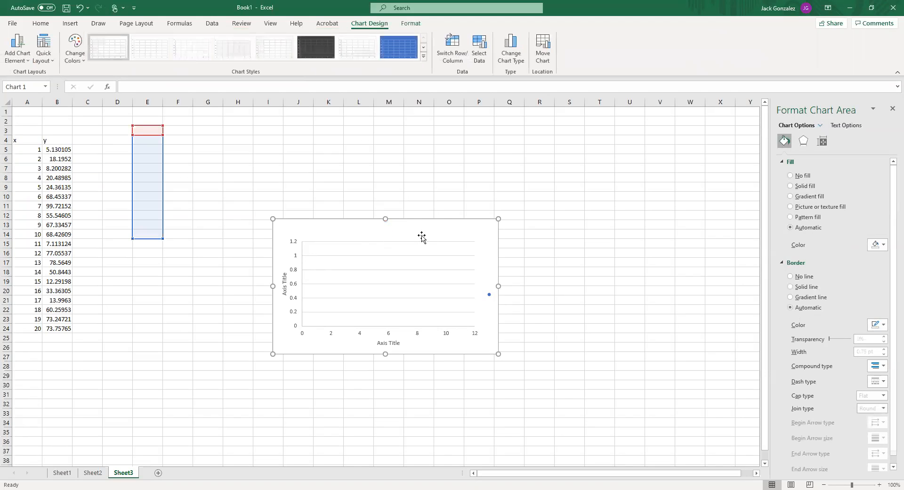
pyautogui.click(481, 44)
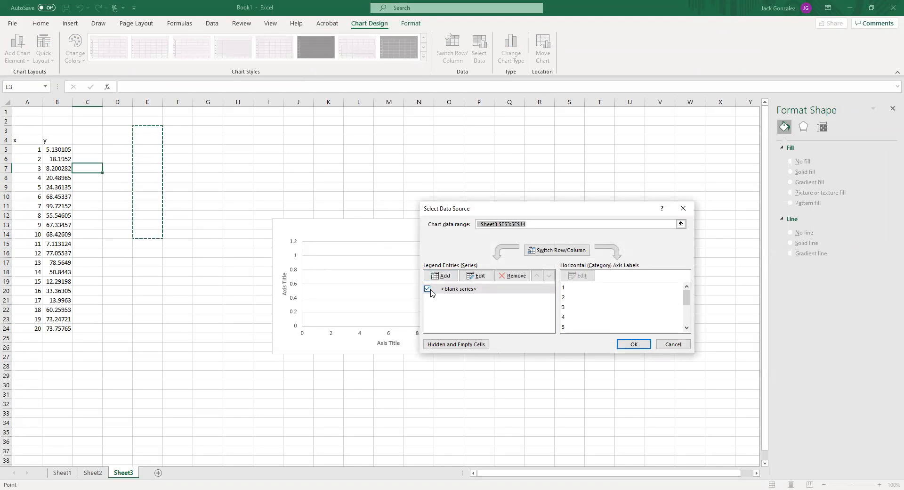
pyautogui.click(513, 275)
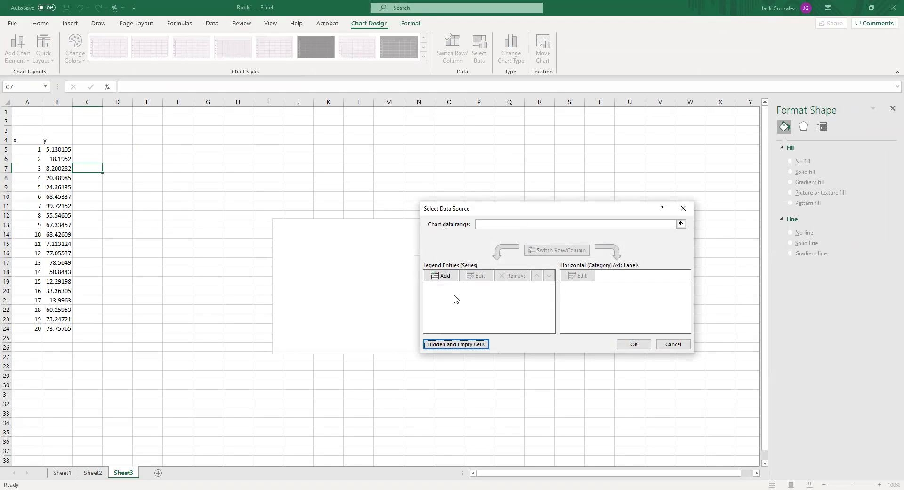
pyautogui.click(458, 346)
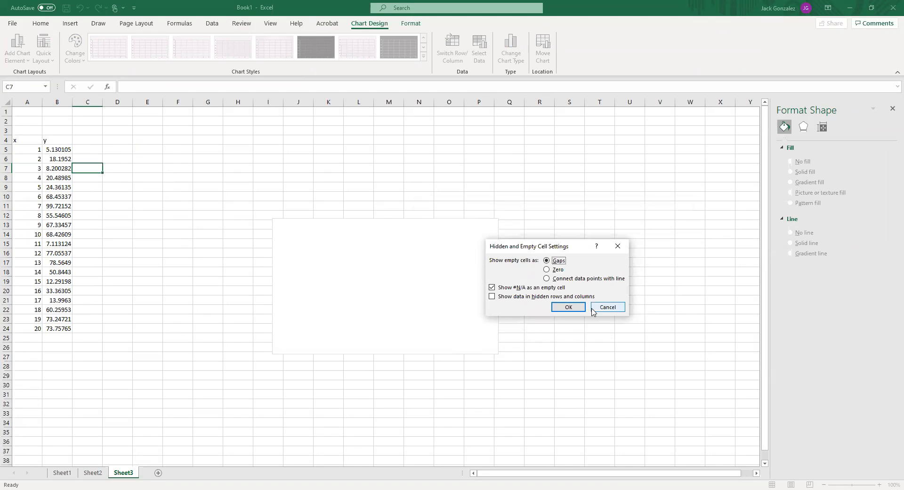
pyautogui.click(607, 311)
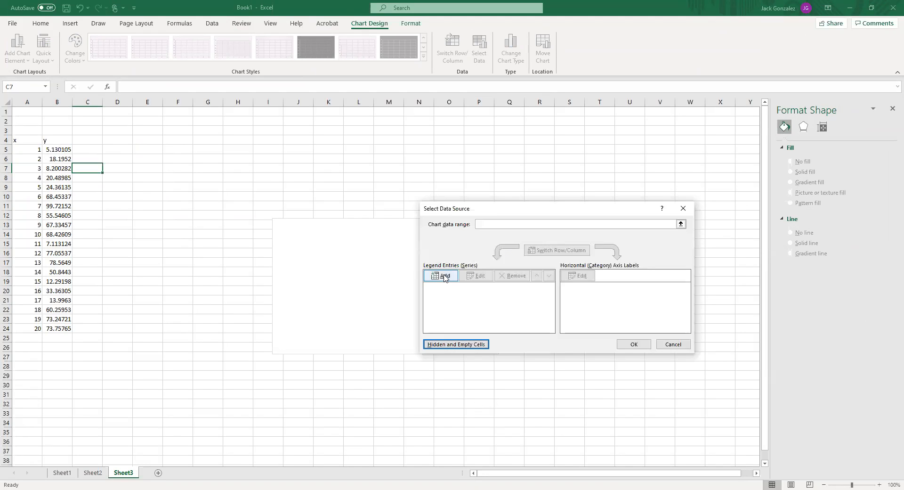
# Add a series named Height to the chart with X values A5:A24 and Y values B5:B24
pyautogui.click(441, 277)
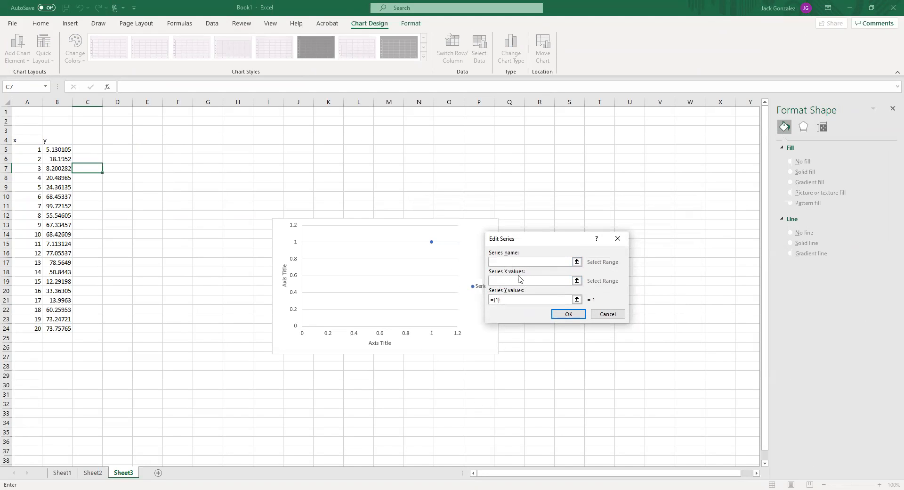
pyautogui.click(29, 149)
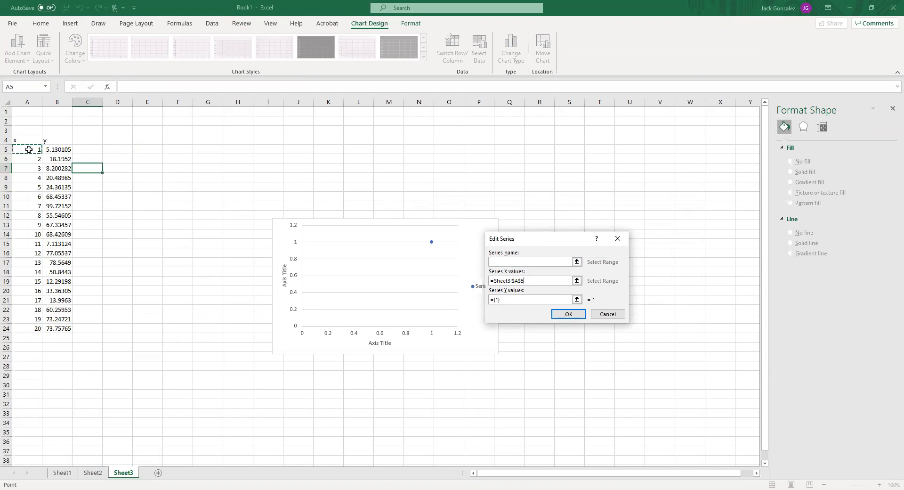
pyautogui.hotkey('ctrl', 'shift', 'Down')
pyautogui.press('Tab')
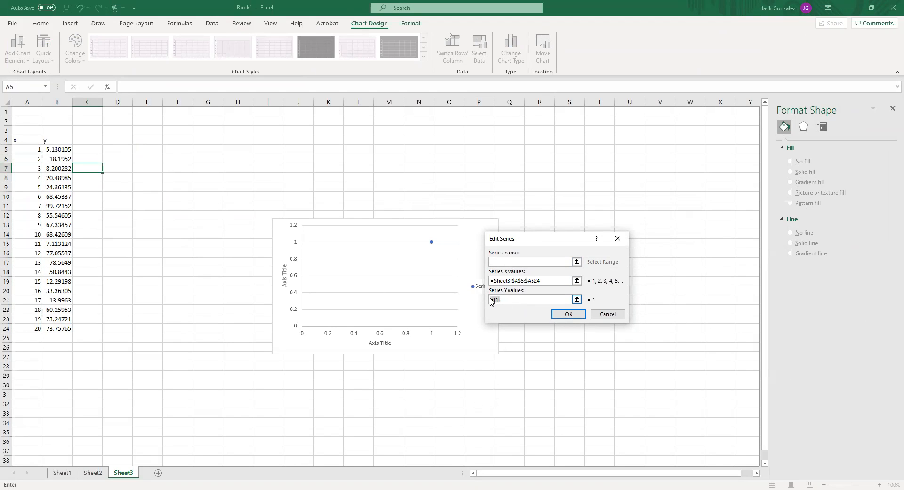
pyautogui.press('BackSpace')
pyautogui.click(61, 151)
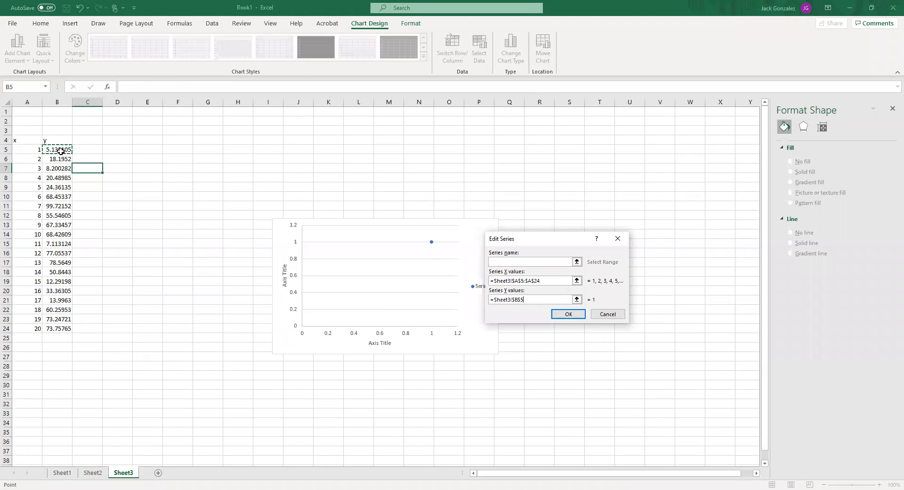
pyautogui.hotkey('ctrl', 'shift', 'Down')
pyautogui.click(522, 260)
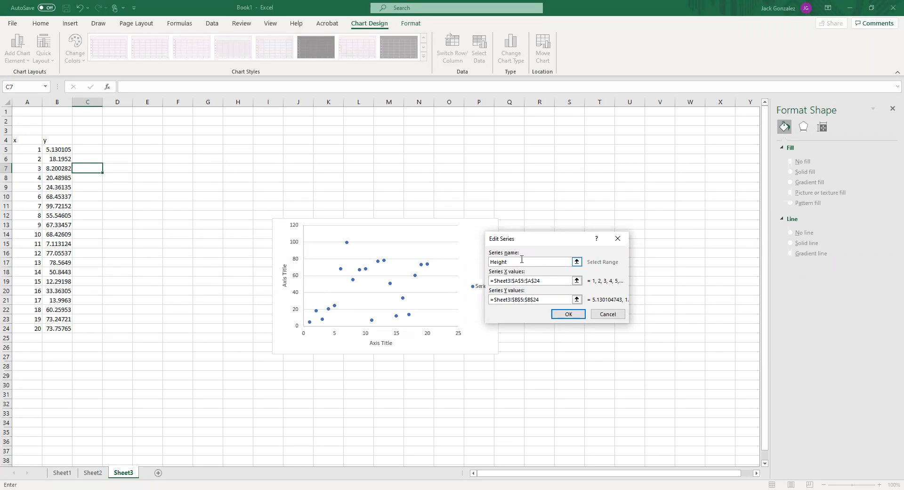
pyautogui.click(569, 314)
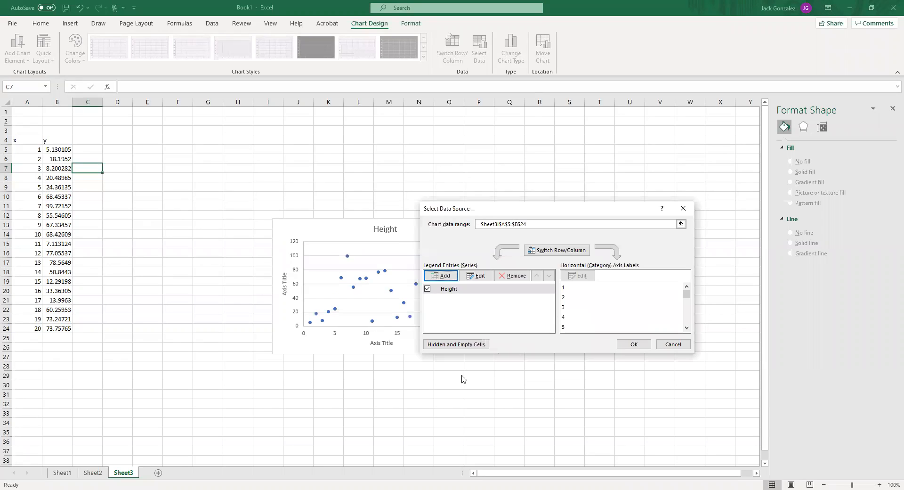
pyautogui.click(632, 343)
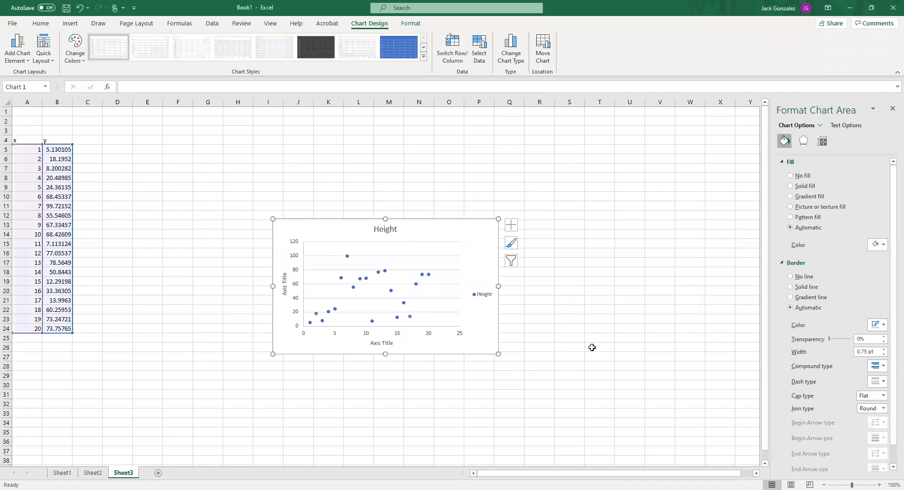
# Change the chart's horizontal axis title to Time
pyautogui.click(381, 343)
pyautogui.click(381, 343)
pyautogui.doubleClick(382, 342)
pyautogui.click(395, 343)
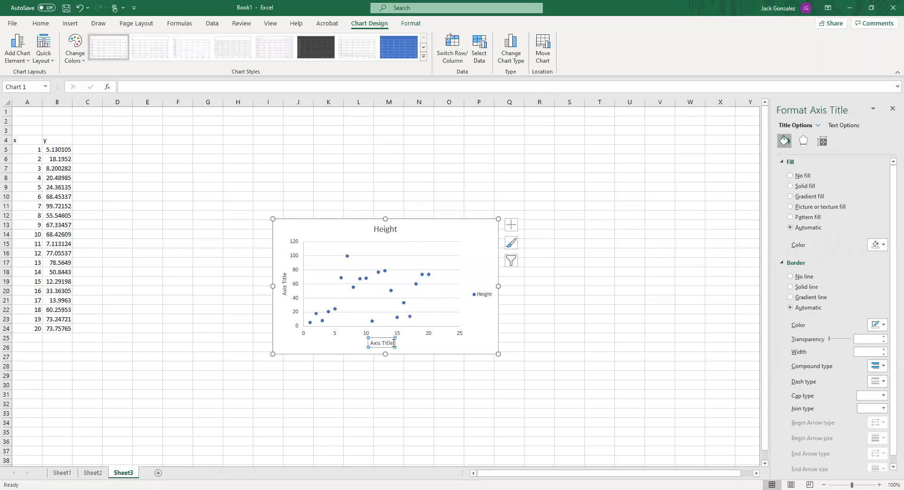
pyautogui.moveTo(394, 343); pyautogui.dragTo(375, 343)
pyautogui.write('Time')
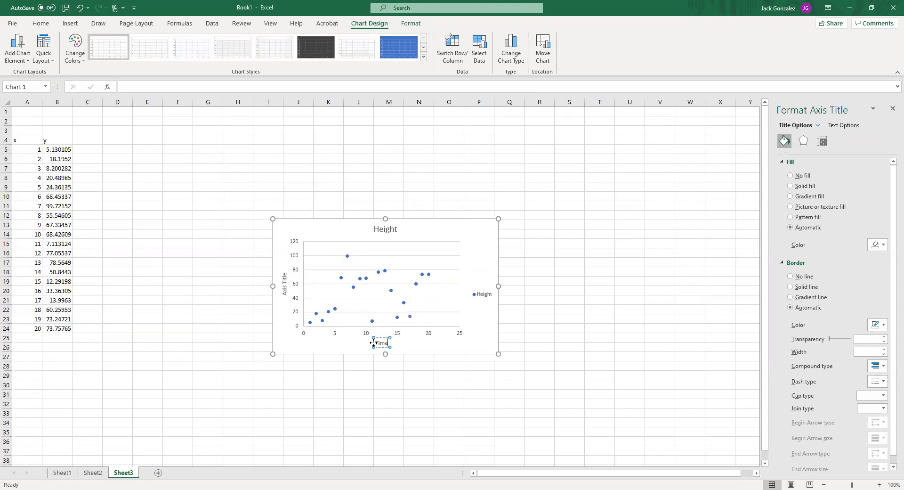
# Change the chart's vertical axis title to Height s(t)
pyautogui.click(285, 284)
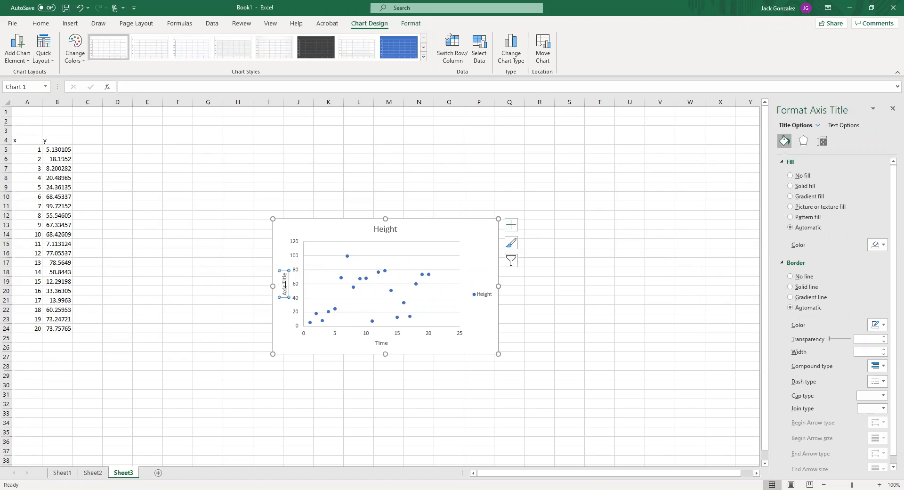
pyautogui.moveTo(285, 284); pyautogui.dragTo(295, 294)
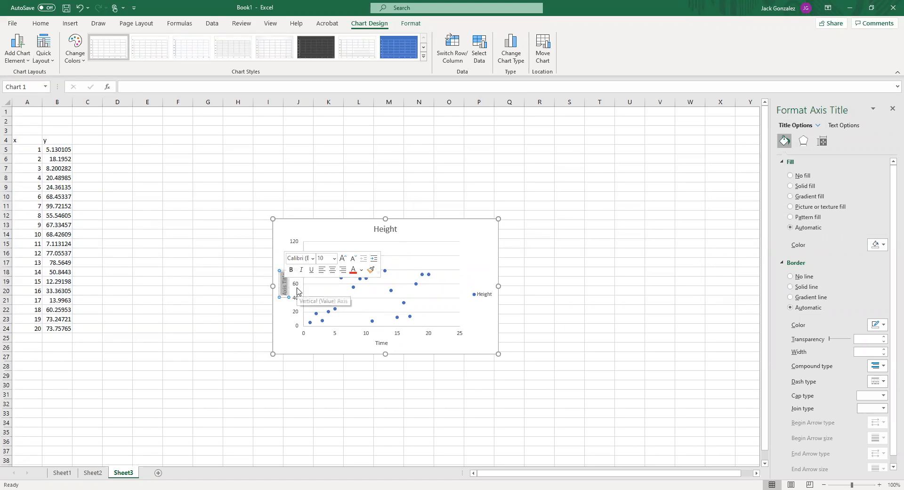
pyautogui.write('Height')
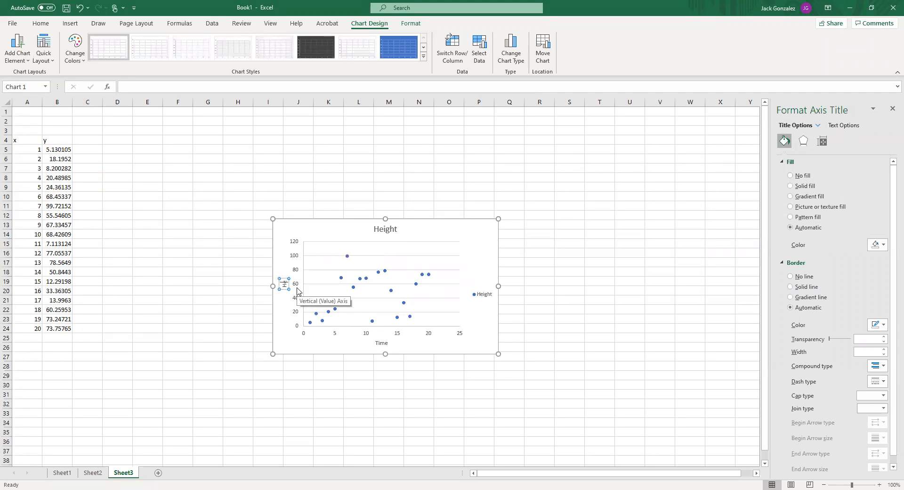
pyautogui.write(' s(t)')
pyautogui.press('BackSpace')
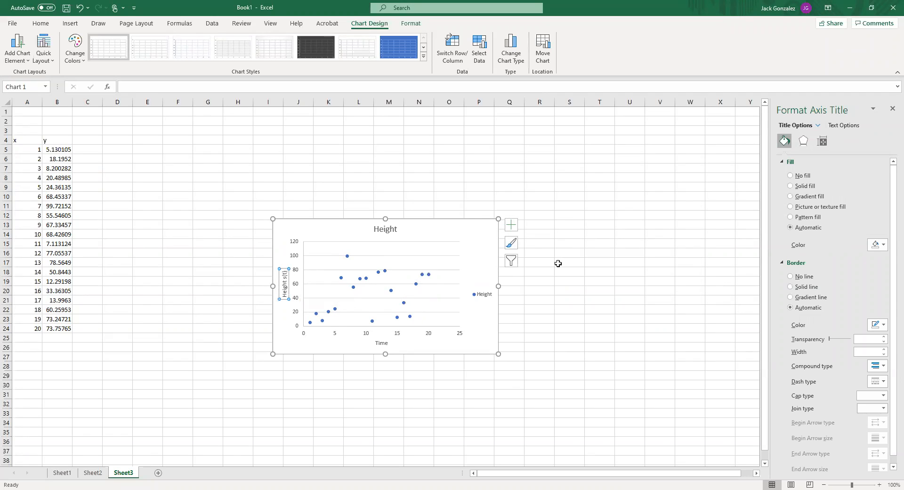
pyautogui.click(561, 263)
# Enter 21 in A25 and extend the x series down to 27 in A31
pyautogui.click(462, 244)
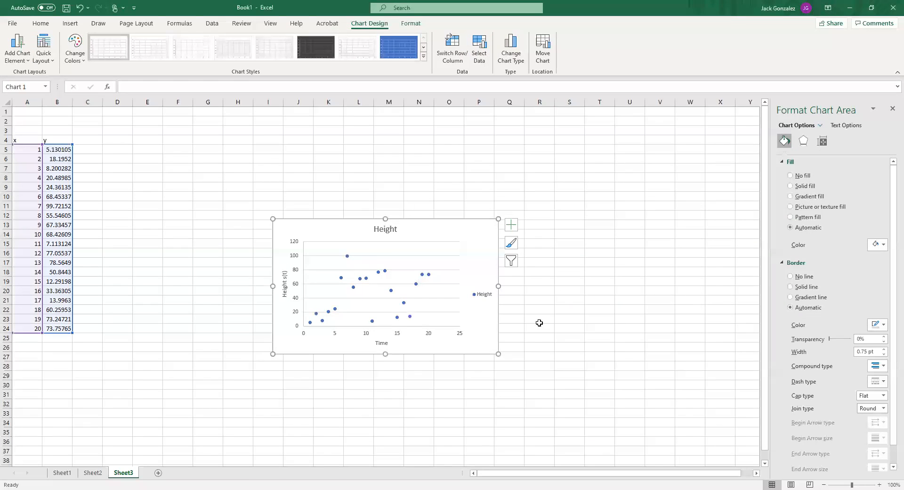
pyautogui.click(27, 341)
pyautogui.click(411, 235)
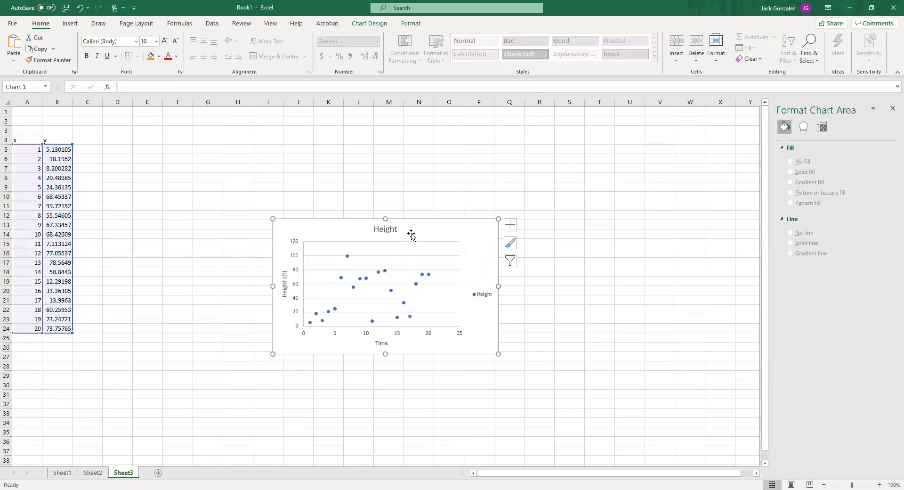
pyautogui.click(34, 338)
pyautogui.write('21')
pyautogui.press('Return')
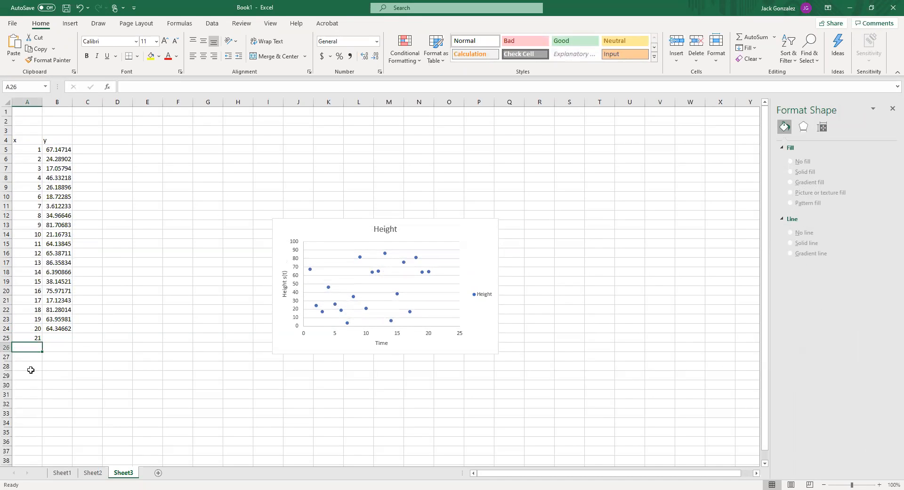
pyautogui.click(35, 329)
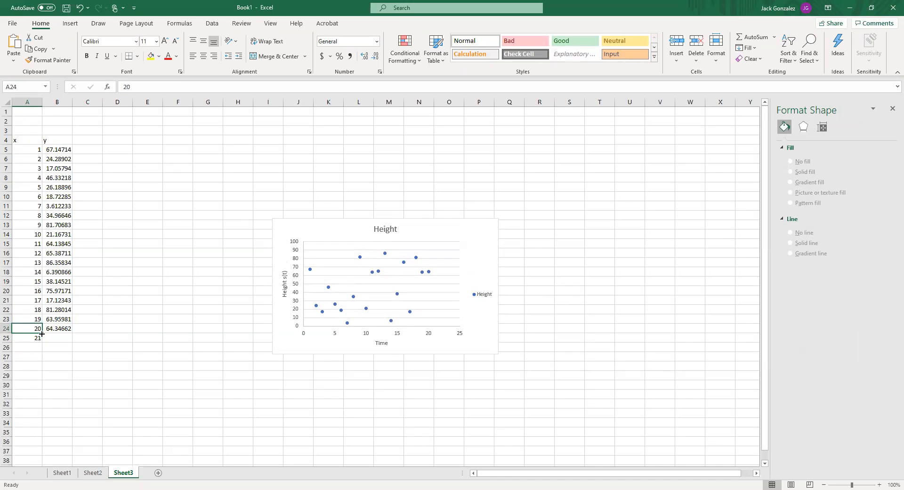
pyautogui.moveTo(43, 333); pyautogui.dragTo(41, 396)
pyautogui.moveTo(32, 152); pyautogui.dragTo(31, 396)
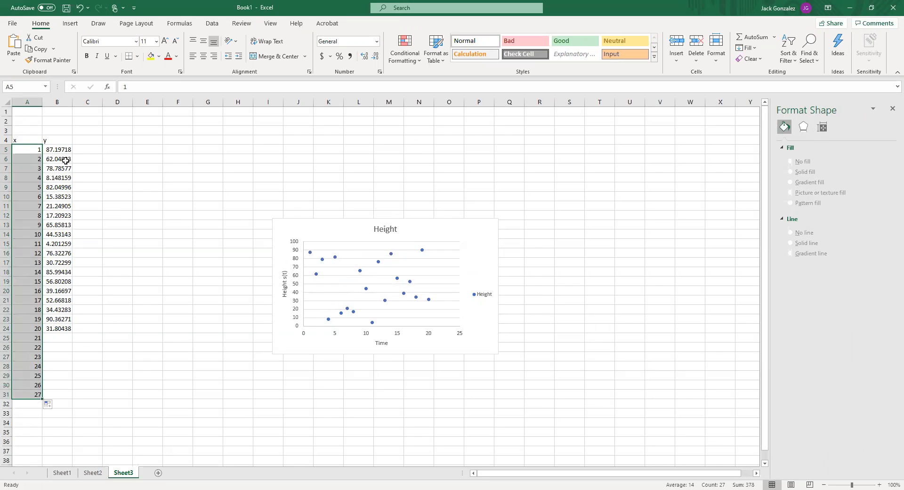
# Fill the random-value formula from B24 down to B31 and extend both the x and y columns through row 37
pyautogui.click(64, 329)
pyautogui.moveTo(72, 333); pyautogui.dragTo(73, 399)
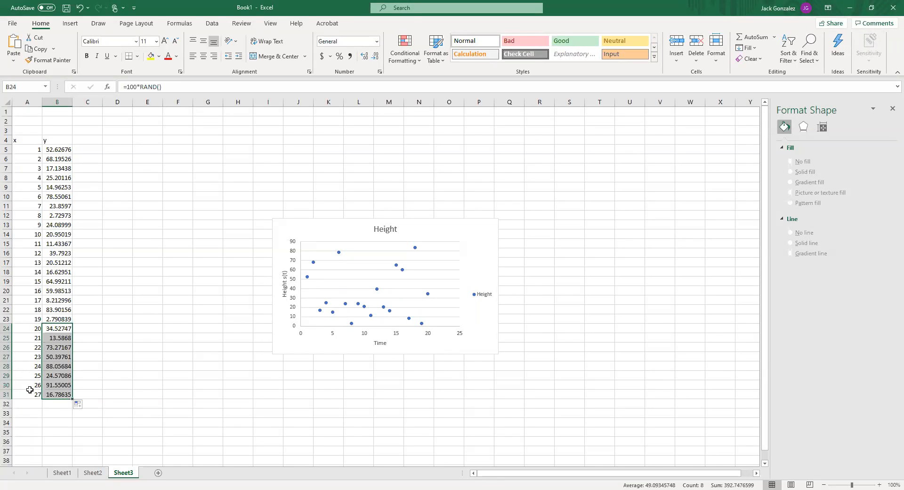
pyautogui.moveTo(30, 395); pyautogui.dragTo(71, 454)
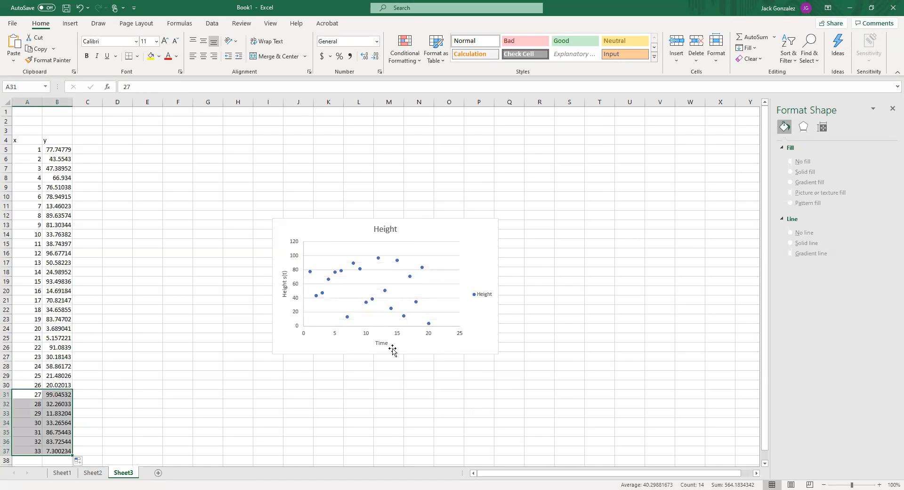
# Extend the chart's highlighted x and y source ranges down to row 37
pyautogui.scroll(-3, 394, 351)
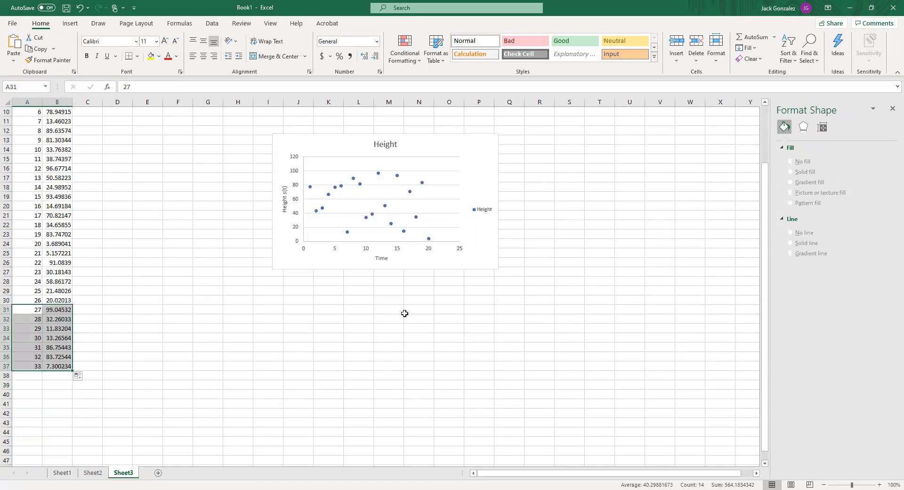
pyautogui.click(391, 211)
pyautogui.scroll(3, 70, 325)
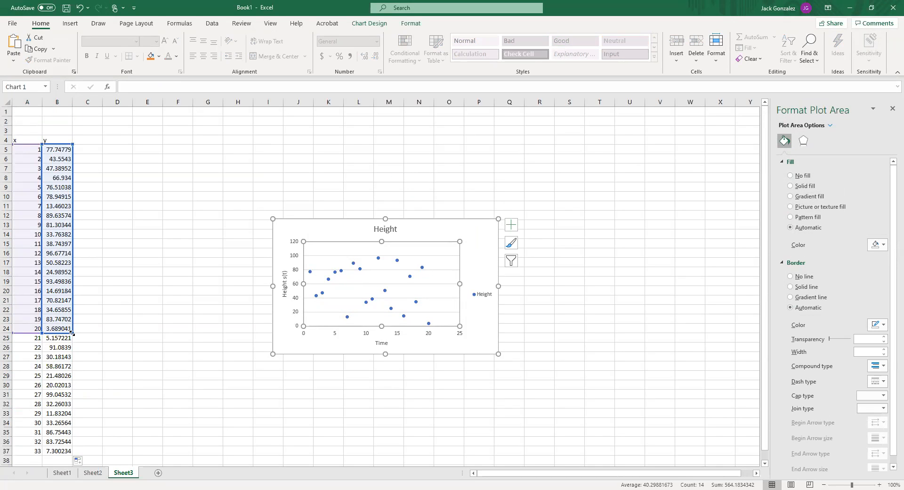
pyautogui.moveTo(71, 338); pyautogui.dragTo(68, 455)
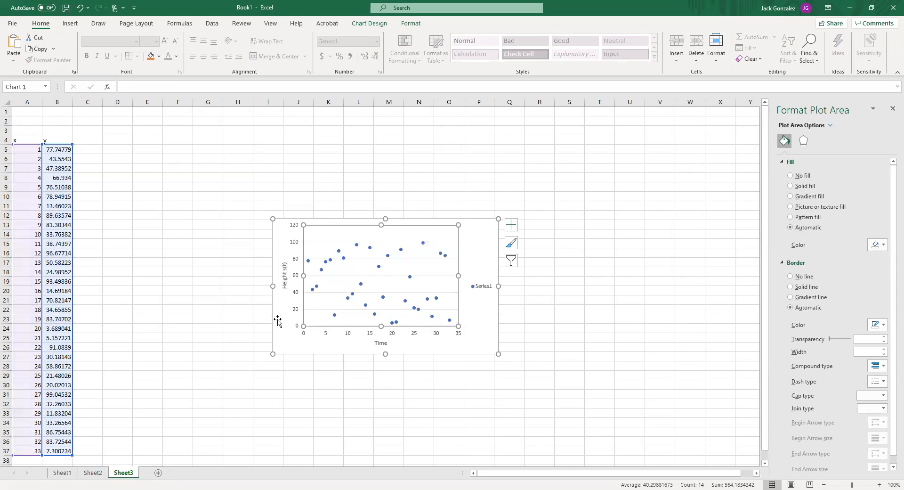
# Uncheck Series1 in the chart's data source and remove it
pyautogui.scroll(-3, 167, 258)
pyautogui.scroll(3, 125, 315)
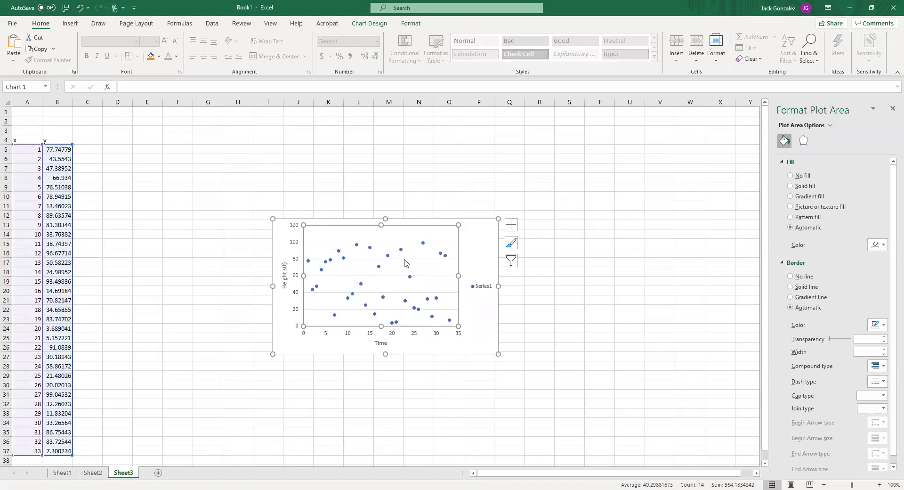
pyautogui.scroll(-4, 24, 325)
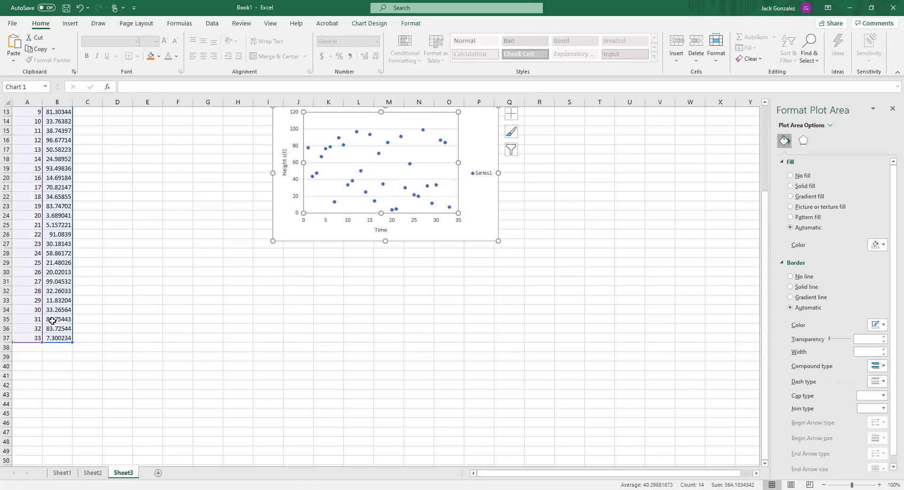
pyautogui.scroll(4, 53, 320)
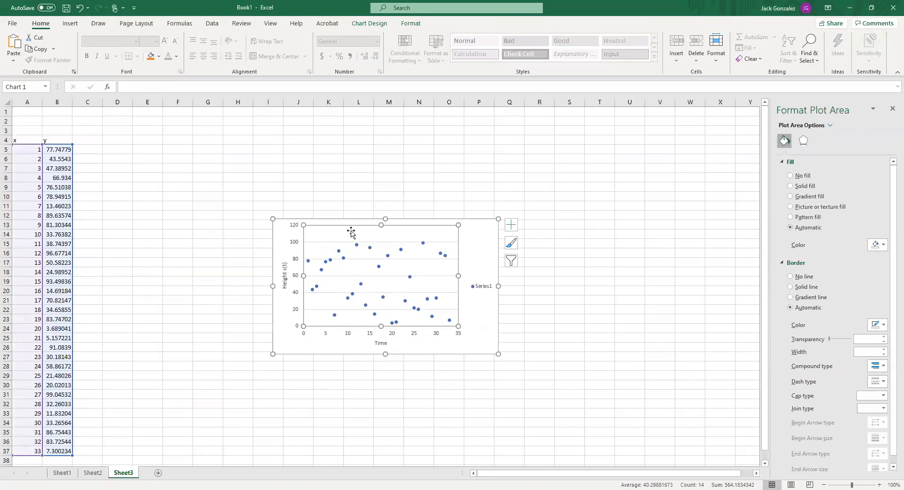
pyautogui.click(475, 233)
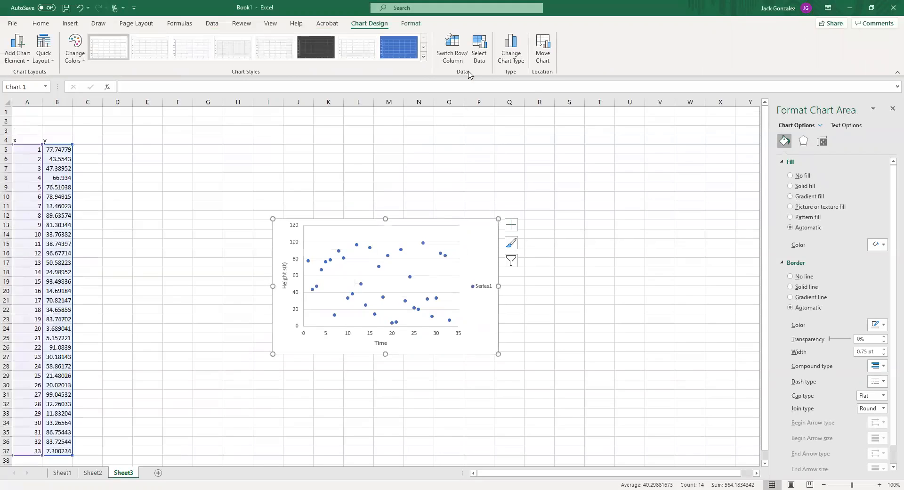
pyautogui.click(480, 47)
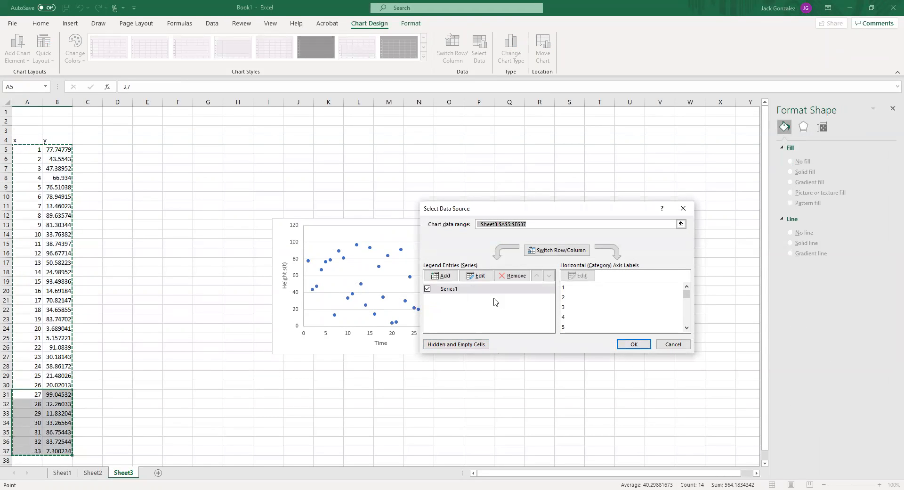
pyautogui.click(441, 291)
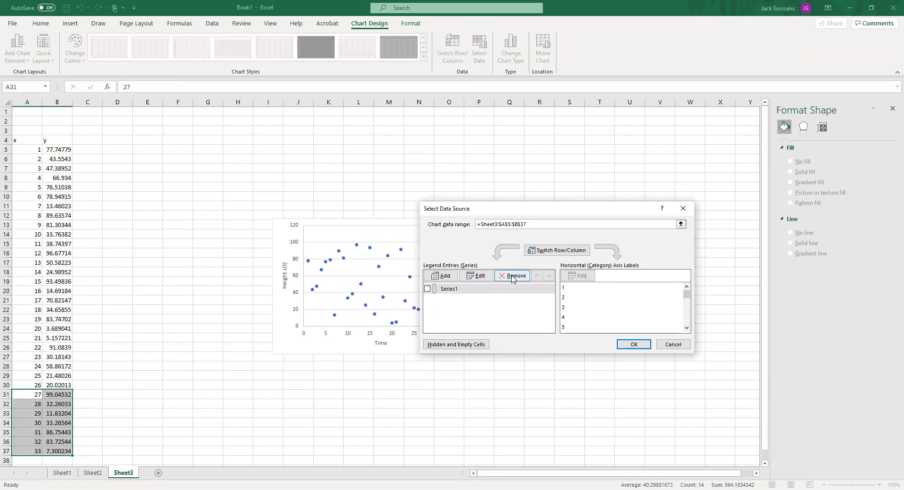
pyautogui.click(511, 277)
# Add an unnamed series to the chart with X values A5:A37 and Y values B5:B37
pyautogui.click(442, 277)
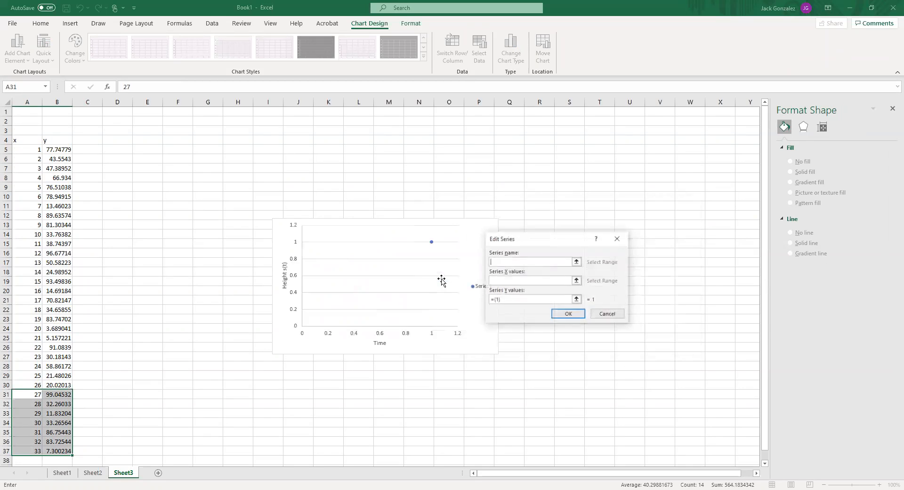
pyautogui.click(25, 149)
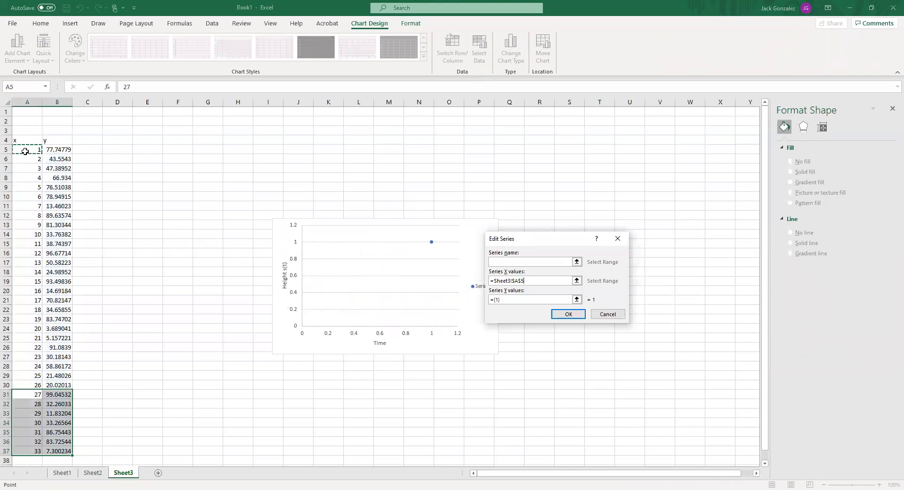
pyautogui.moveTo(25, 150); pyautogui.dragTo(28, 451)
pyautogui.click(497, 300)
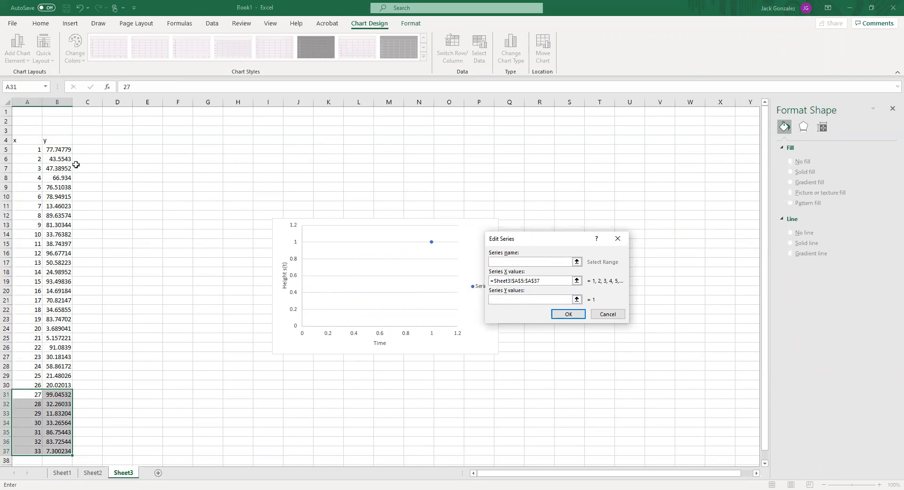
pyautogui.click(59, 151)
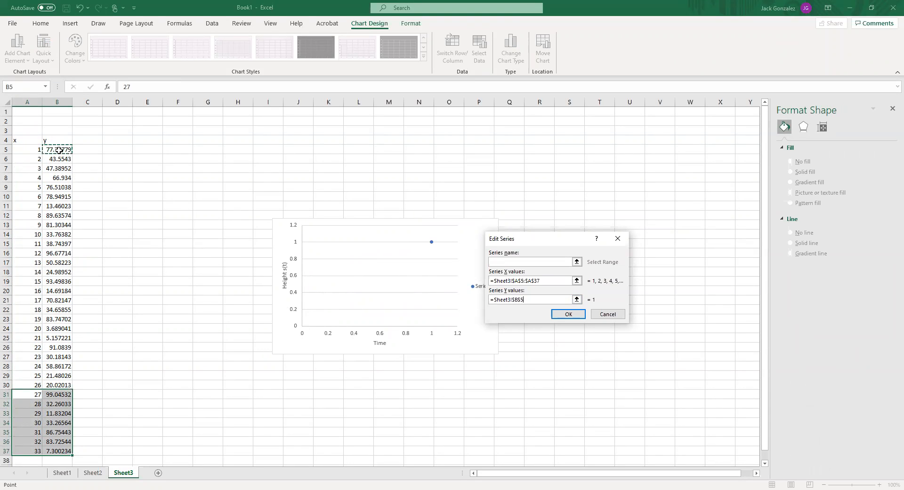
pyautogui.moveTo(59, 150); pyautogui.dragTo(57, 451)
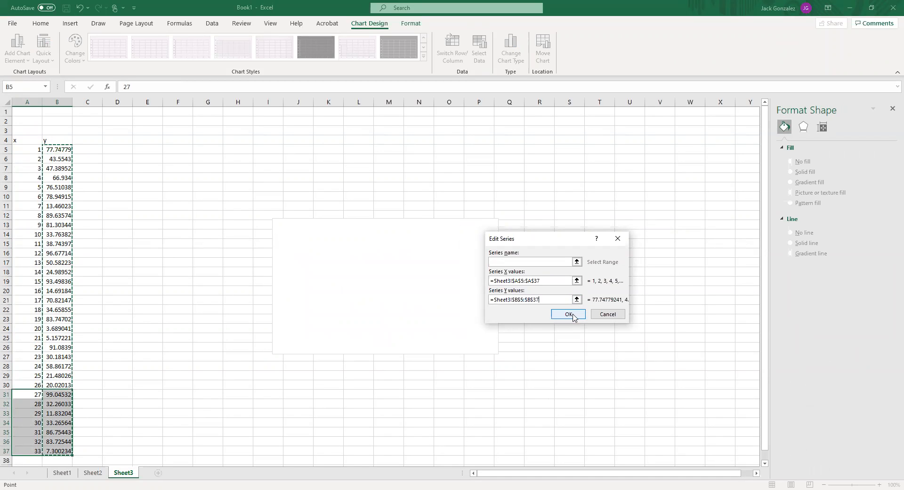
pyautogui.click(554, 318)
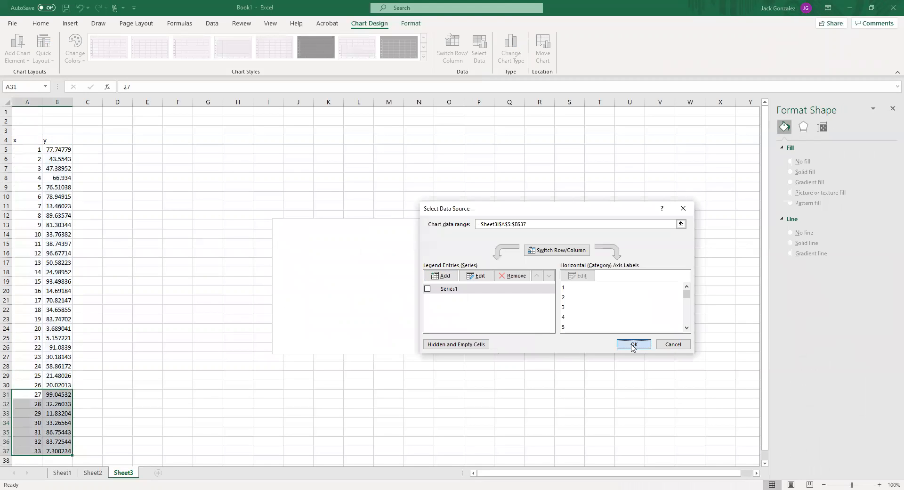
# Apply the new unnamed series to the chart, and undo the series replacement back to the Height series ending at row 24
pyautogui.click(634, 345)
pyautogui.click(656, 203)
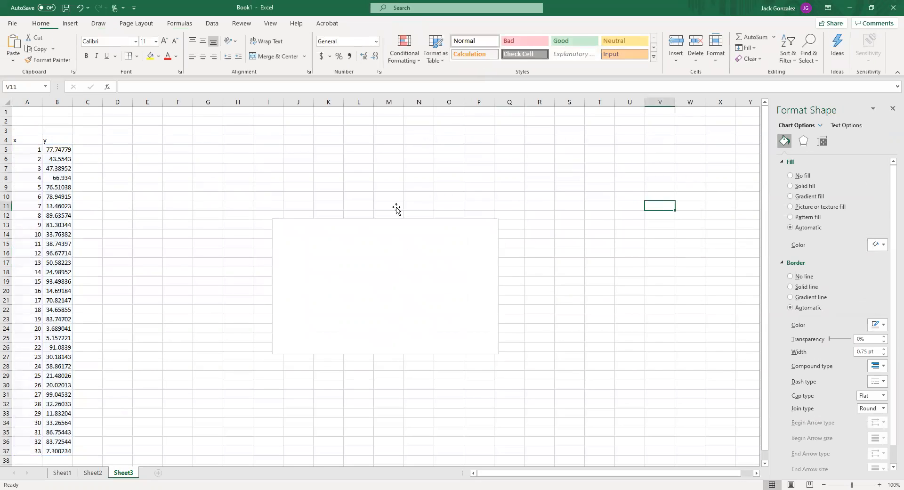
pyautogui.scroll(-2, 395, 233)
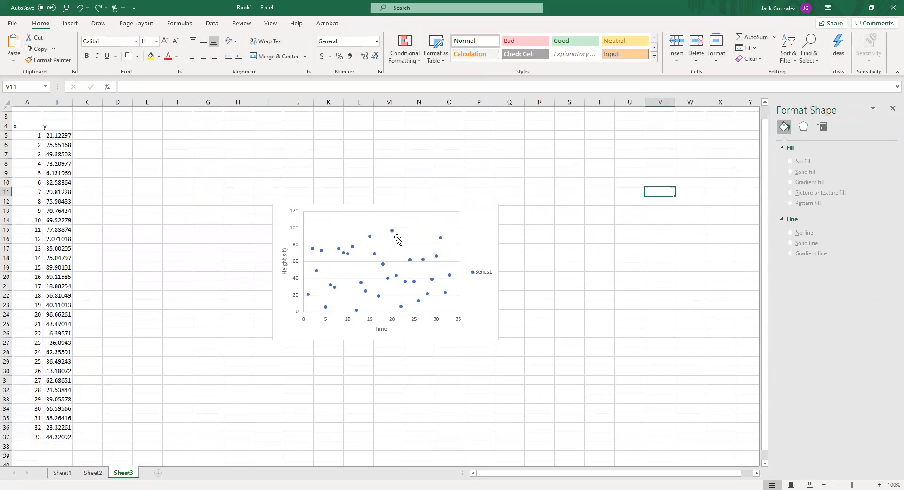
pyautogui.scroll(2, 397, 266)
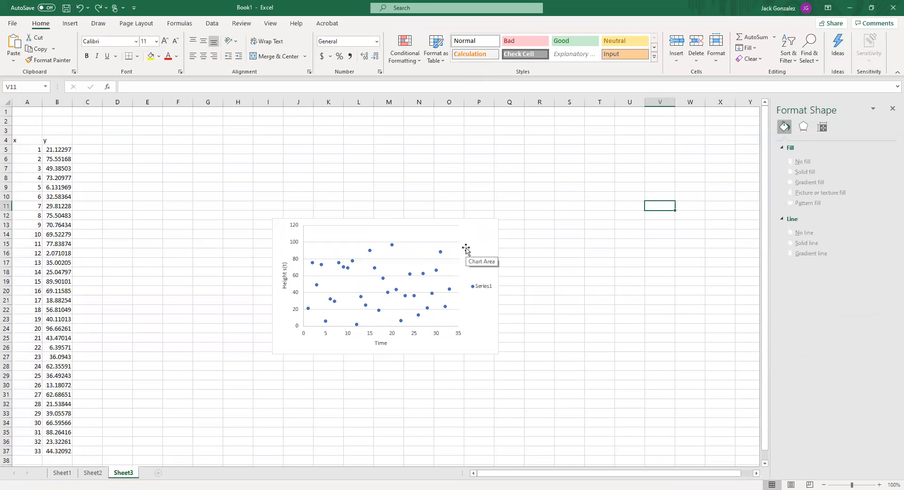
pyautogui.click(483, 254)
pyautogui.click(447, 228)
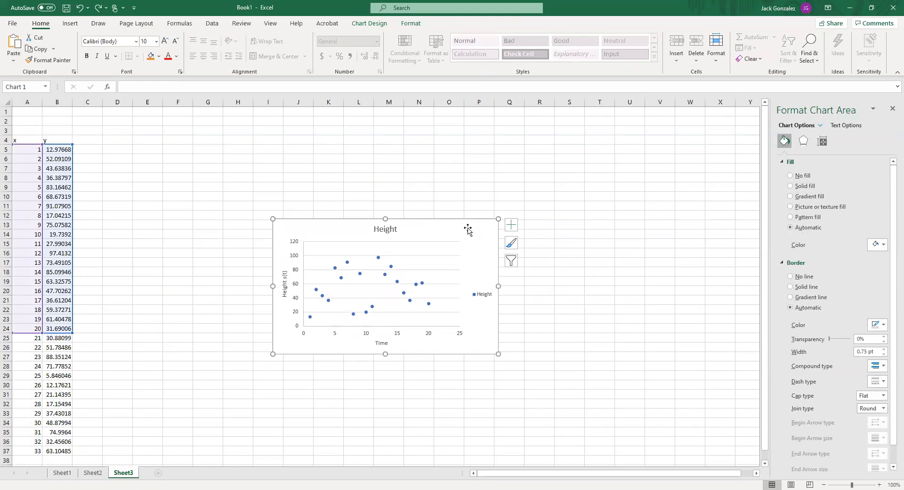
# Open the Height series for editing in the chart's data source
pyautogui.click(370, 23)
pyautogui.click(479, 47)
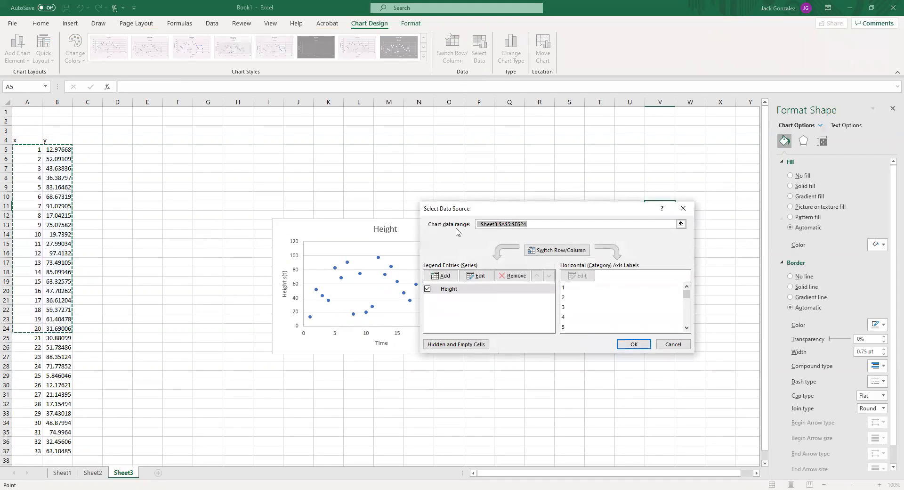
pyautogui.click(443, 290)
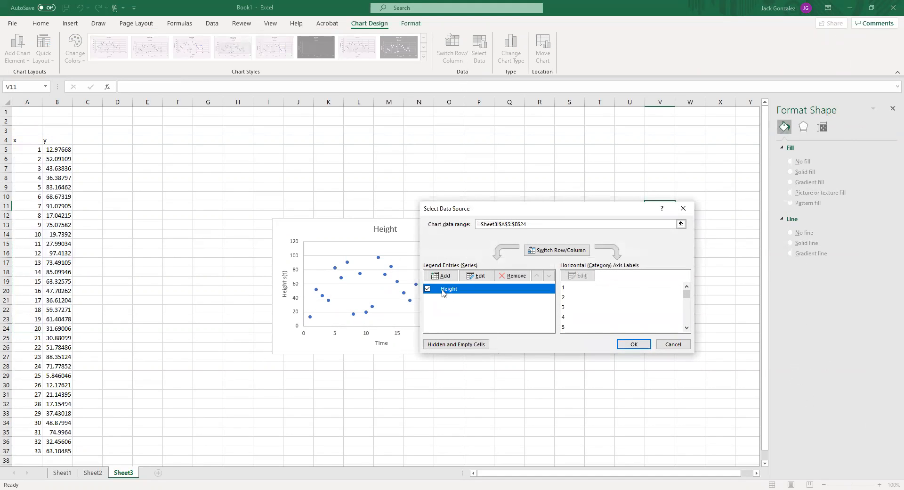
pyautogui.click(476, 275)
pyautogui.click(539, 282)
pyautogui.click(28, 148)
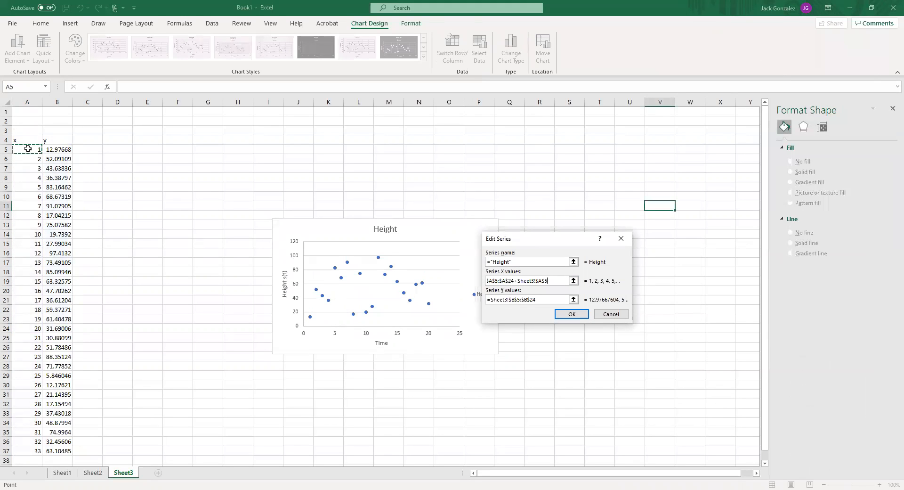
pyautogui.hotkey('ctrl', 'shift', 'Down')
pyautogui.press('Return')
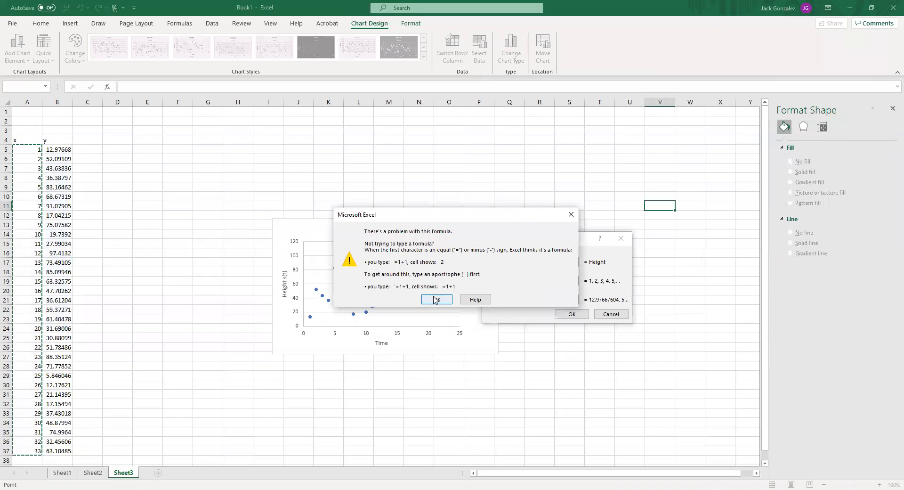
pyautogui.press('Return')
# Clear the Height series' X values and set them to A5:A37 on Sheet3
pyautogui.press('BackSpace')
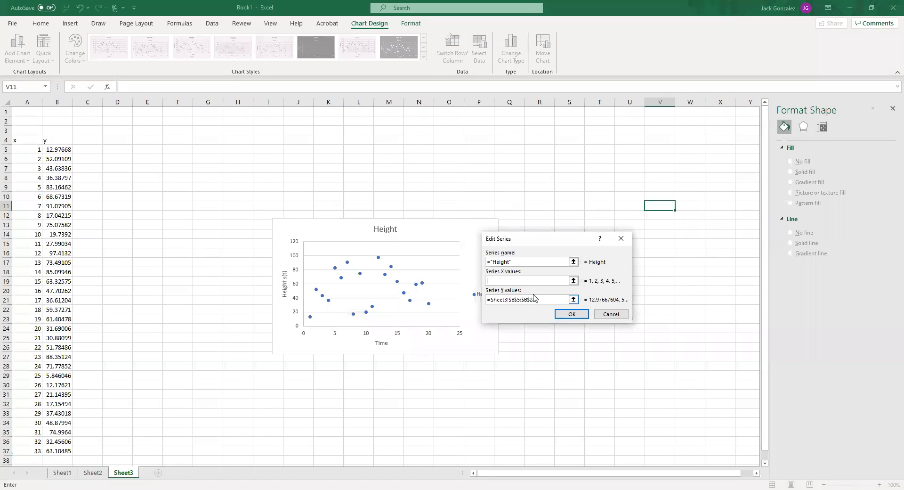
pyautogui.click(22, 151)
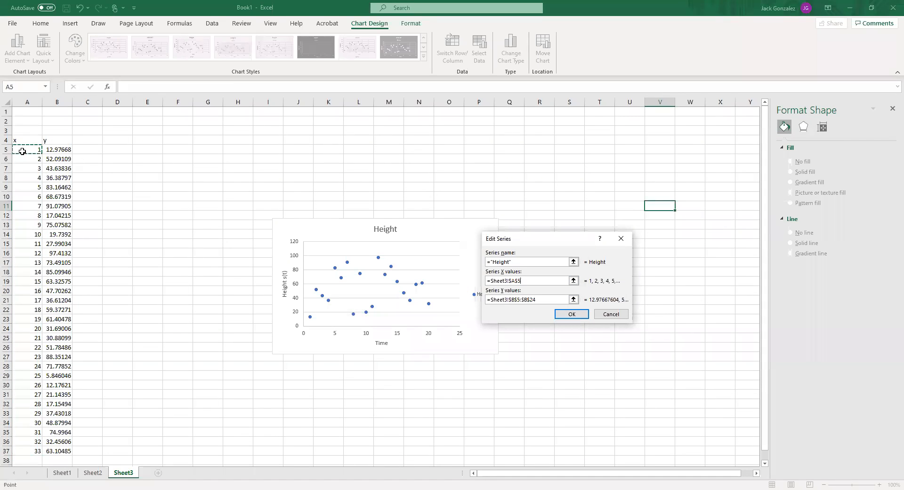
pyautogui.hotkey('ctrl', 'shift', 'Down')
# Replace the Height series' Y values with B5:B37 on Sheet3 and apply the changes to the chart
pyautogui.moveTo(536, 300); pyautogui.dragTo(486, 300)
pyautogui.press('BackSpace')
pyautogui.click(61, 151)
pyautogui.keyDown('shift'); pyautogui.click(66, 453); pyautogui.keyUp('shift')
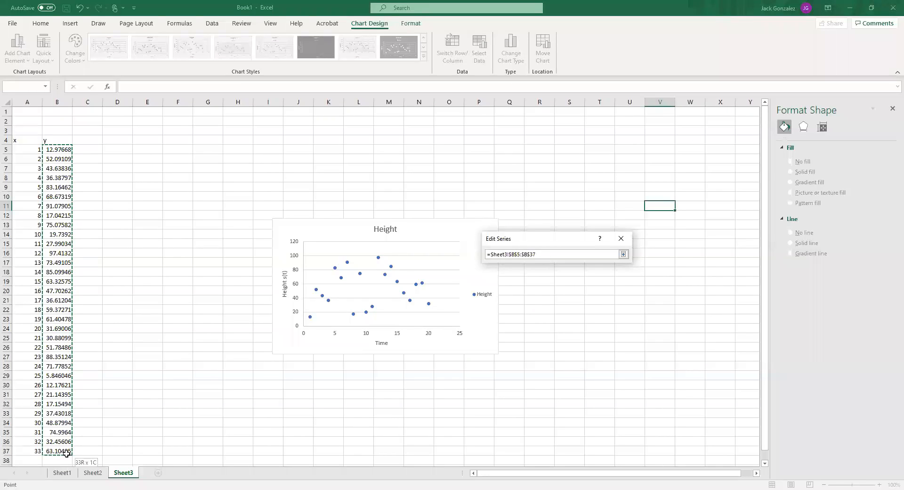
pyautogui.click(573, 316)
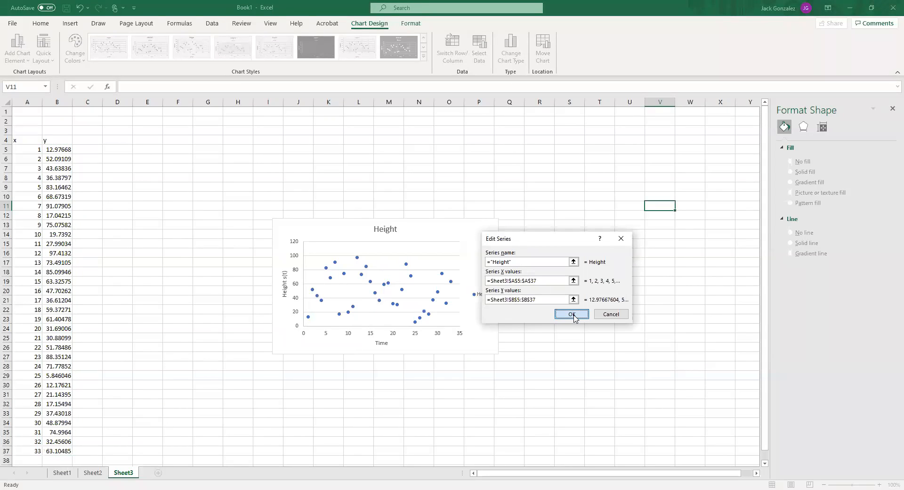
pyautogui.click(629, 345)
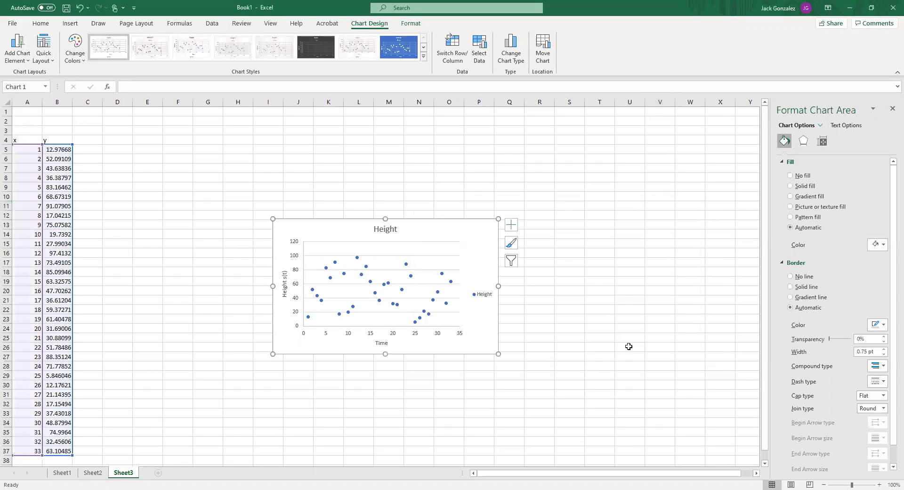